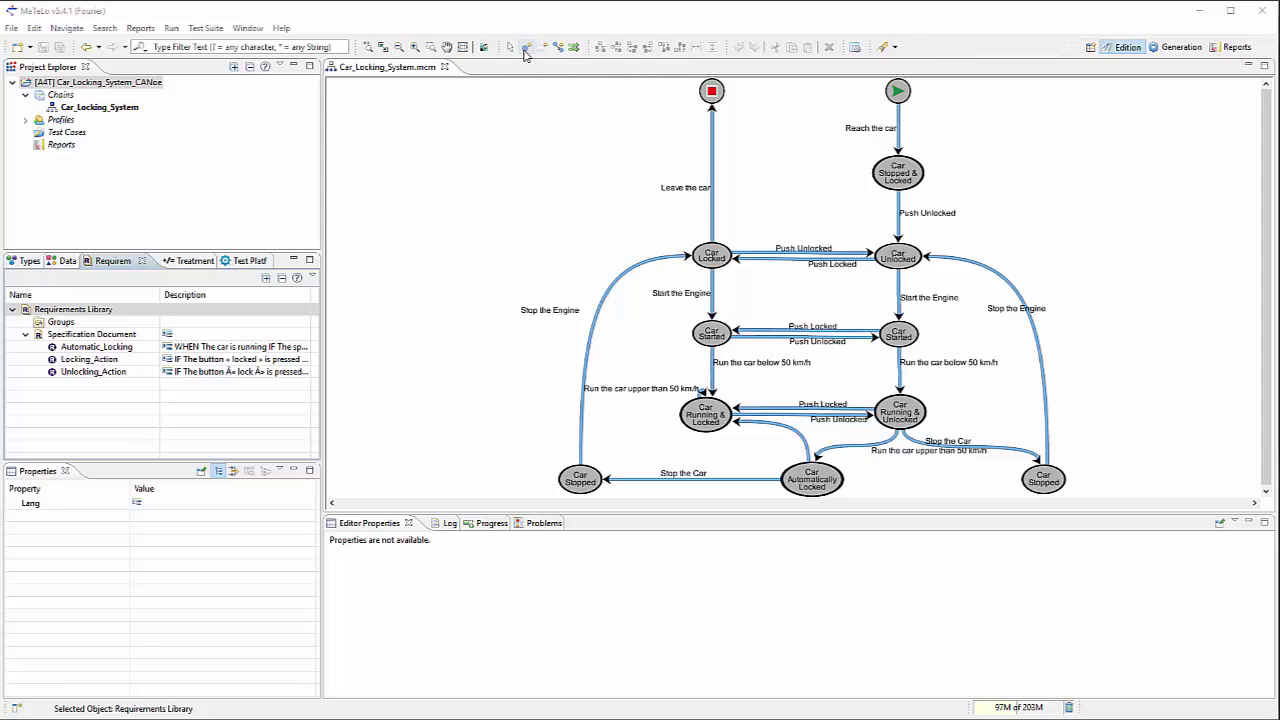
- Place two new states to the left and right of the car-locking diagram
click(525, 50)
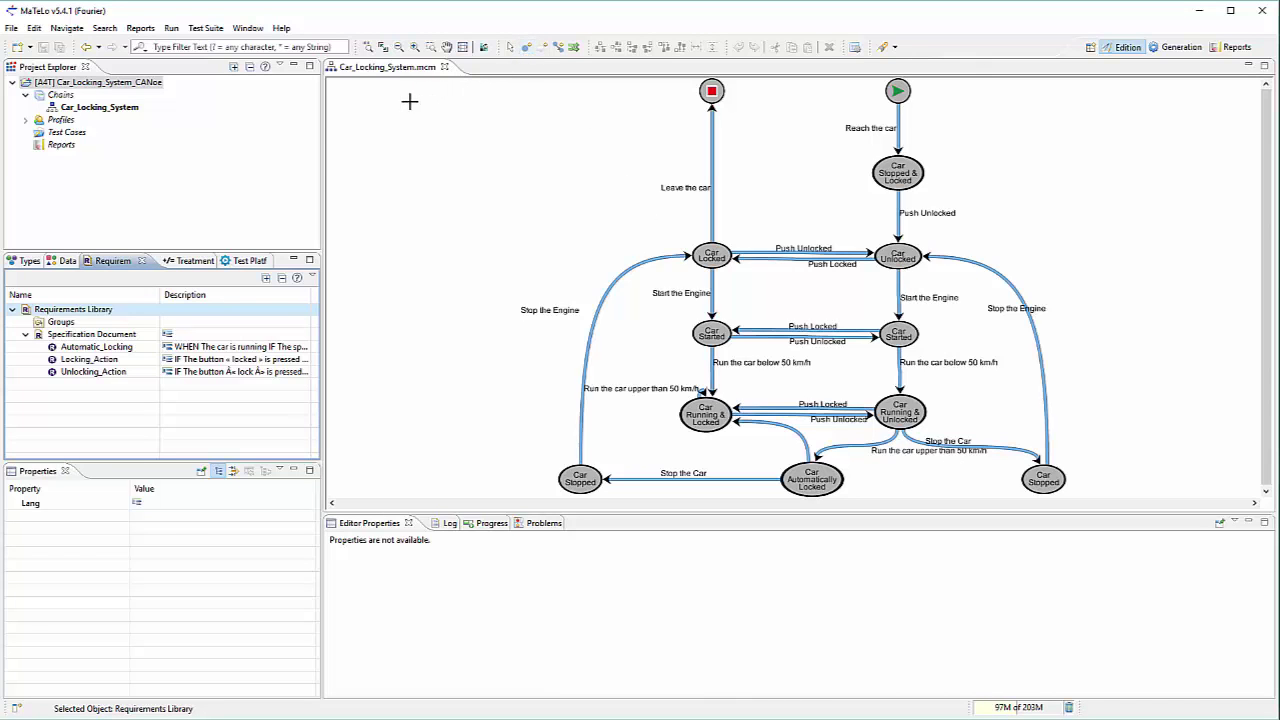
click(377, 154)
click(502, 165)
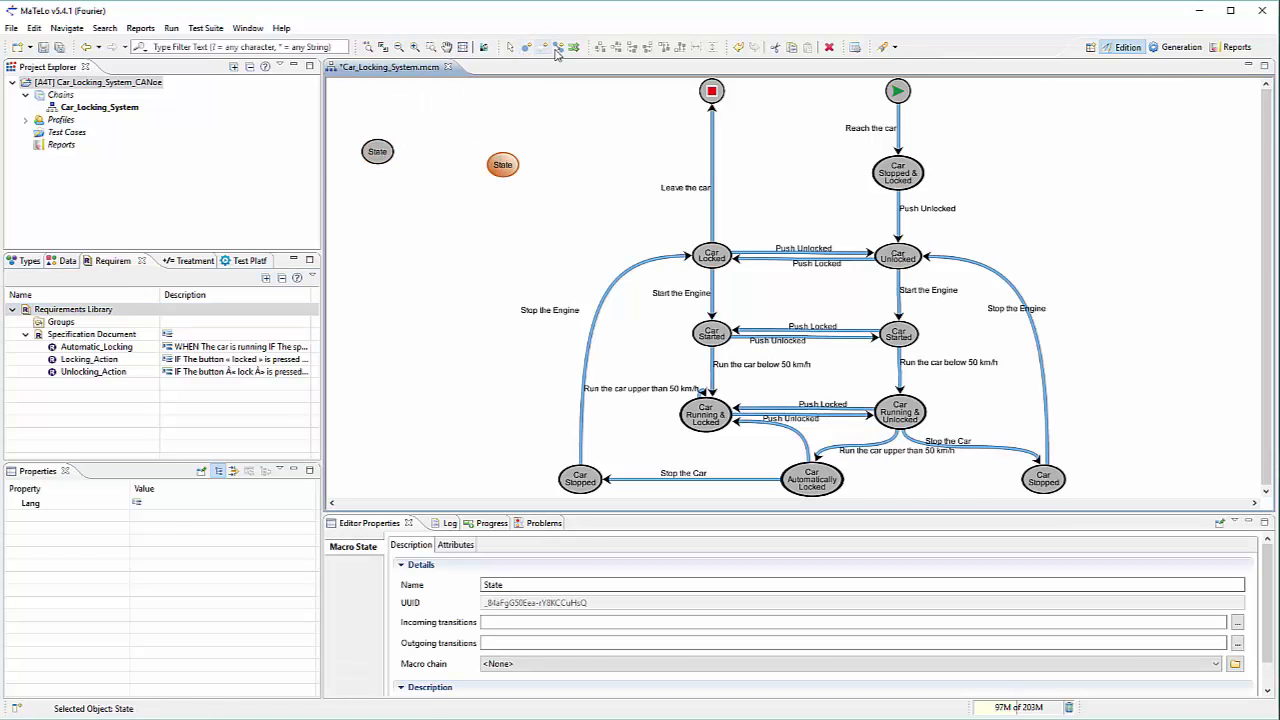
- Connect the left new state to the right one with a Link transition
click(543, 47)
click(377, 152)
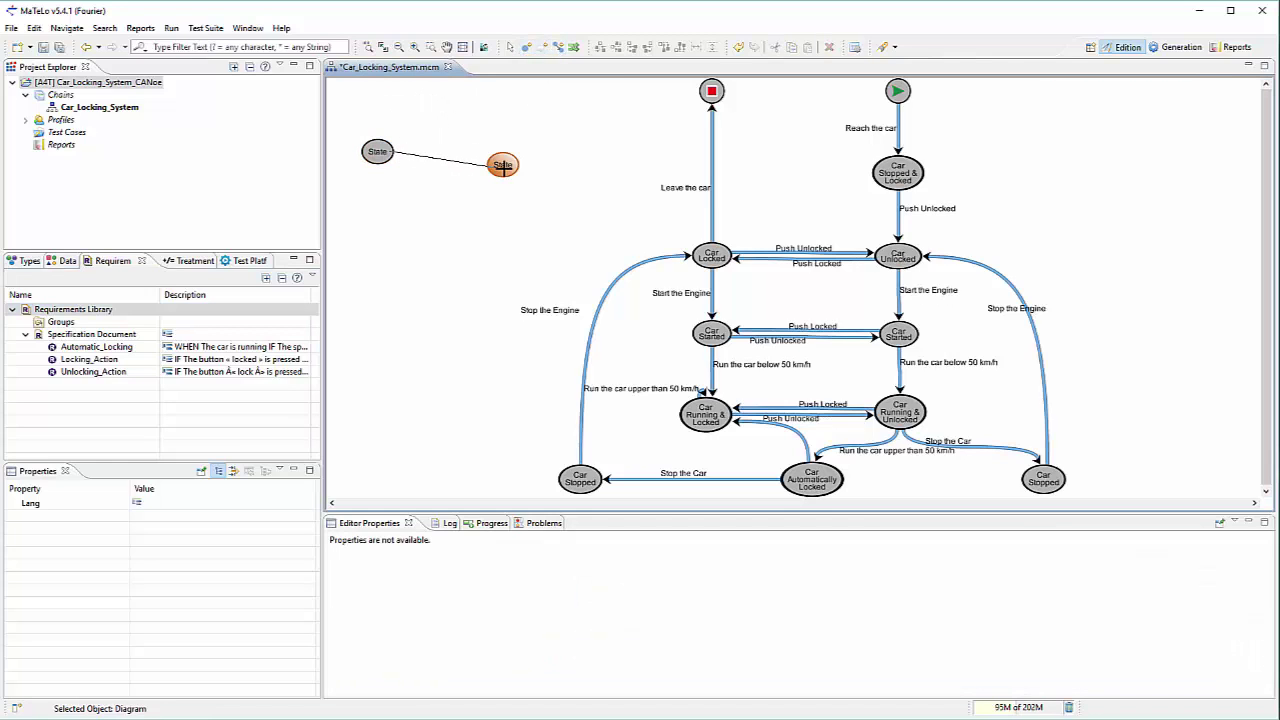
click(503, 168)
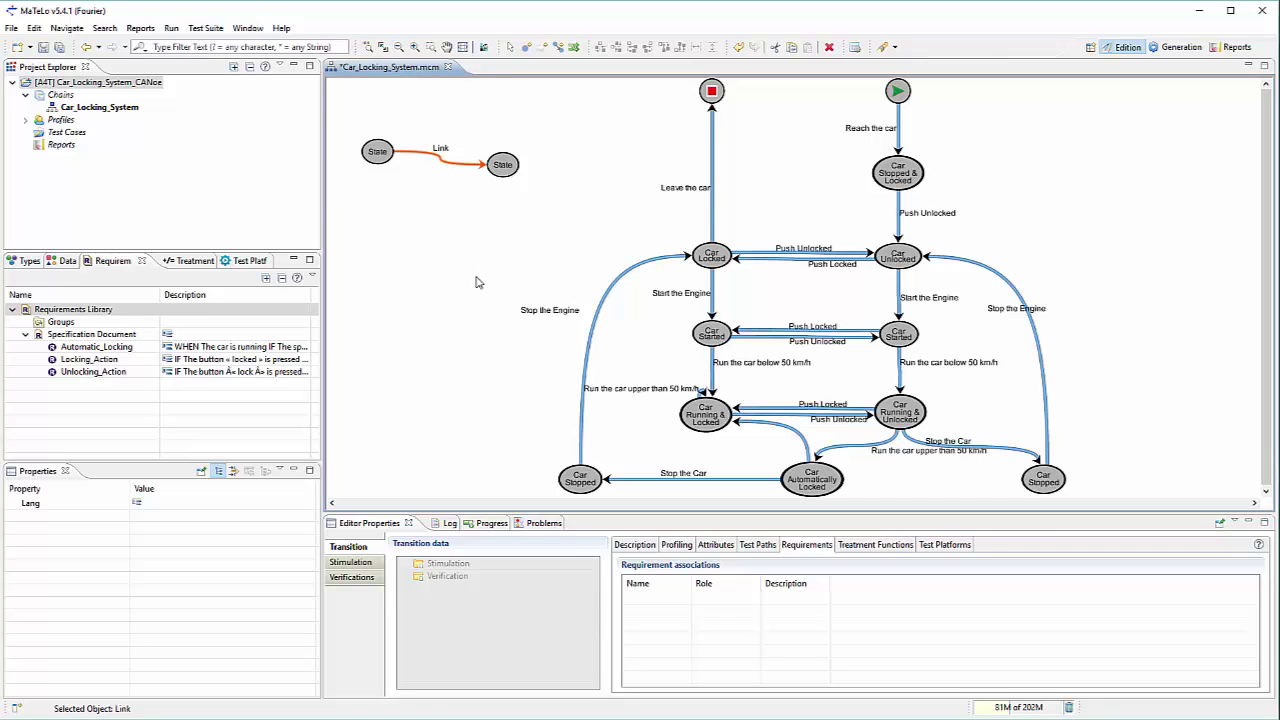
- Associate Automatic_Locking with the Link transition and add Lock and Car_Speed as its stimulations
click(92, 350)
drag(92, 350, 650, 605)
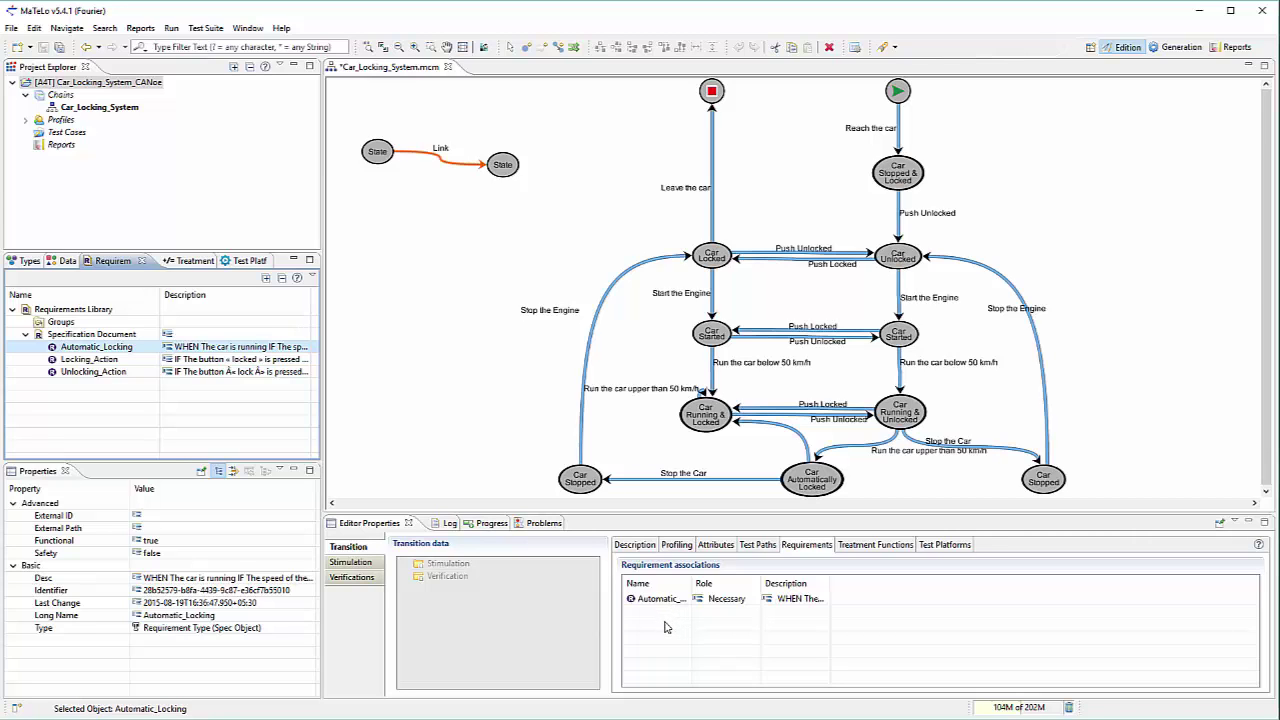
click(351, 562)
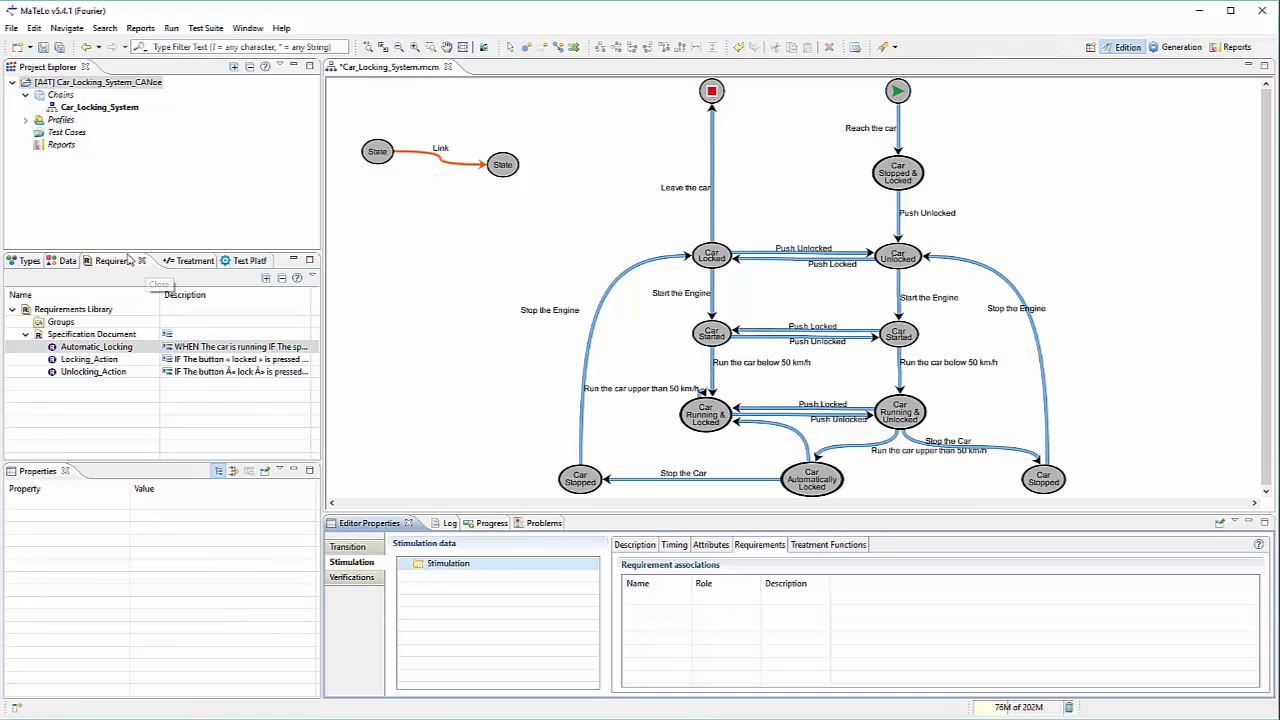
click(62, 262)
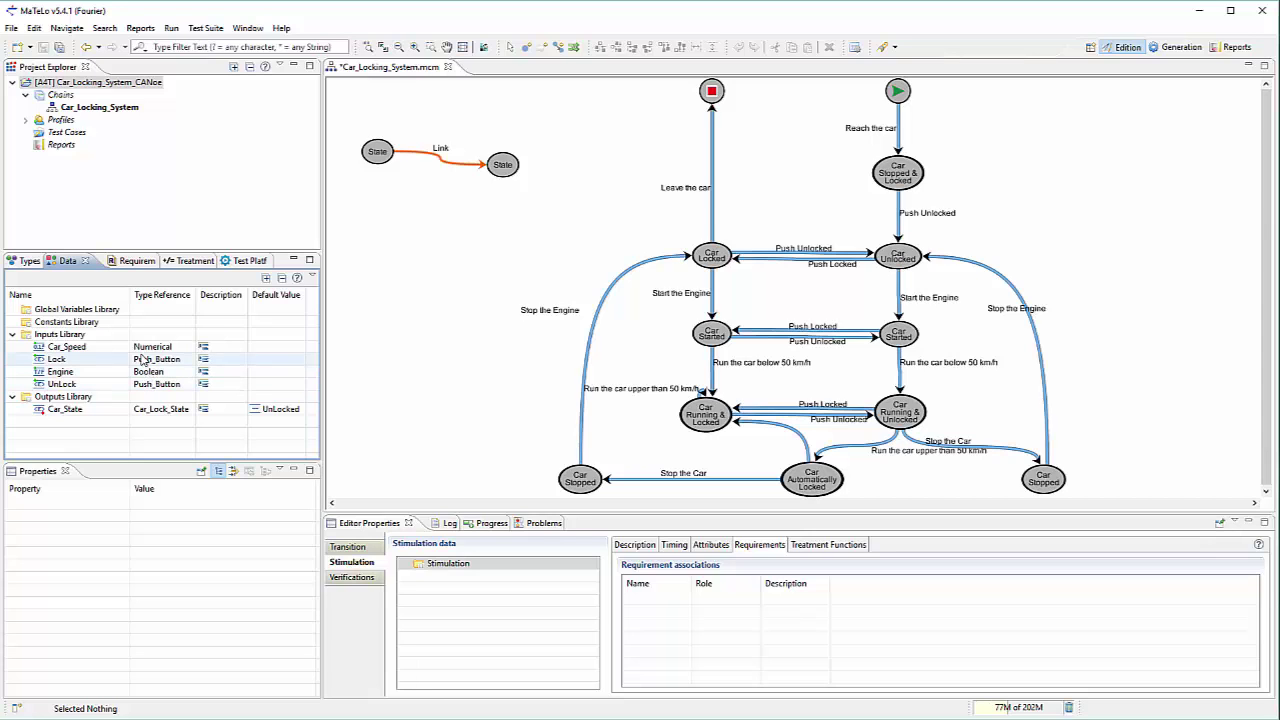
drag(130, 360, 437, 583)
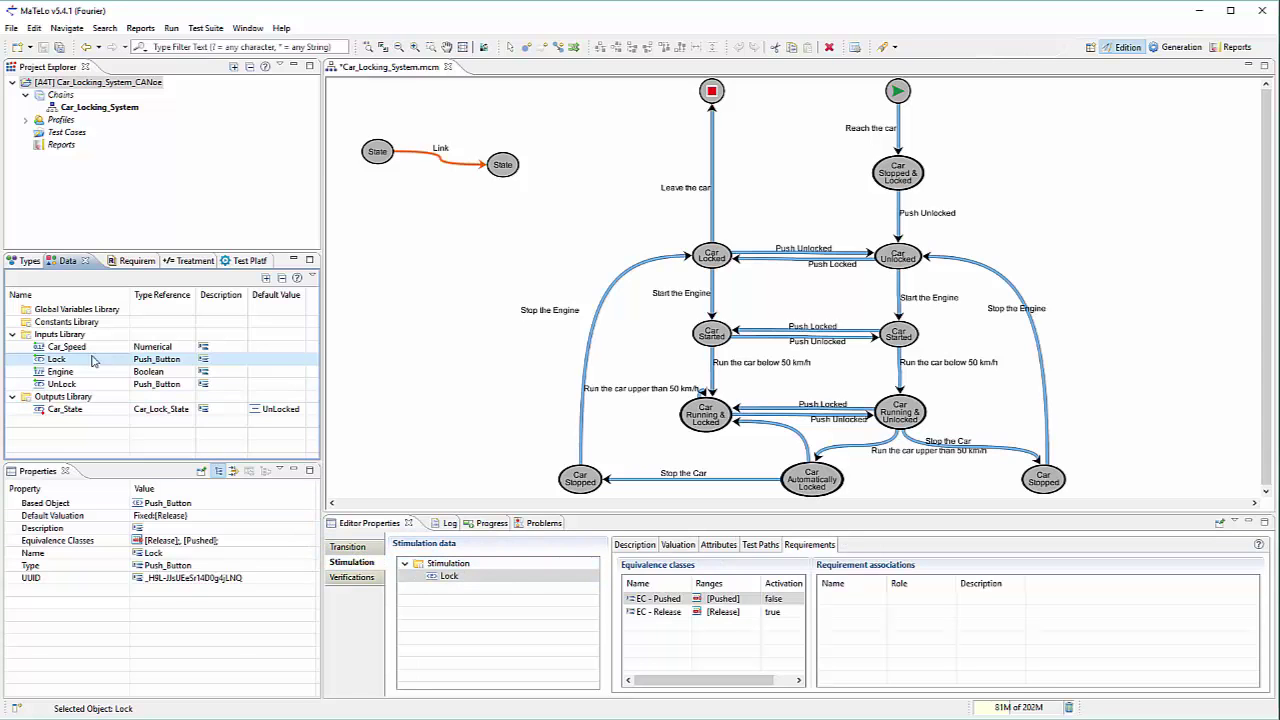
drag(70, 346, 437, 568)
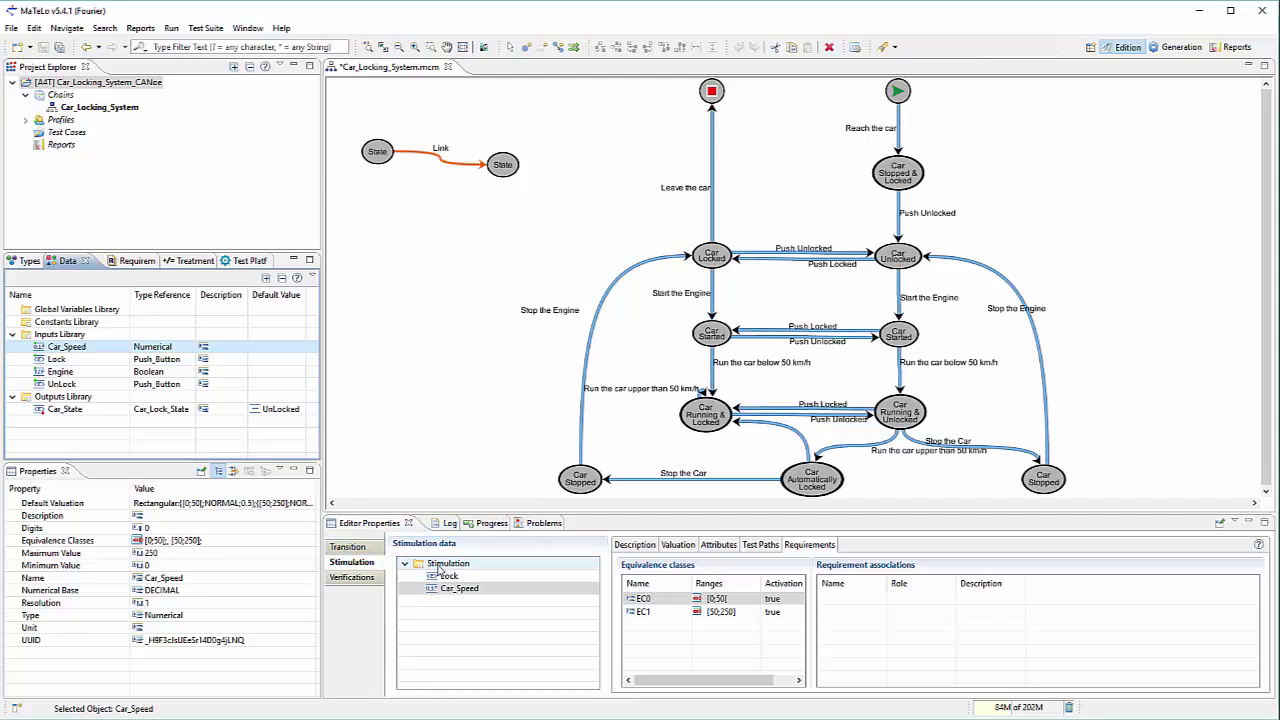
click(355, 578)
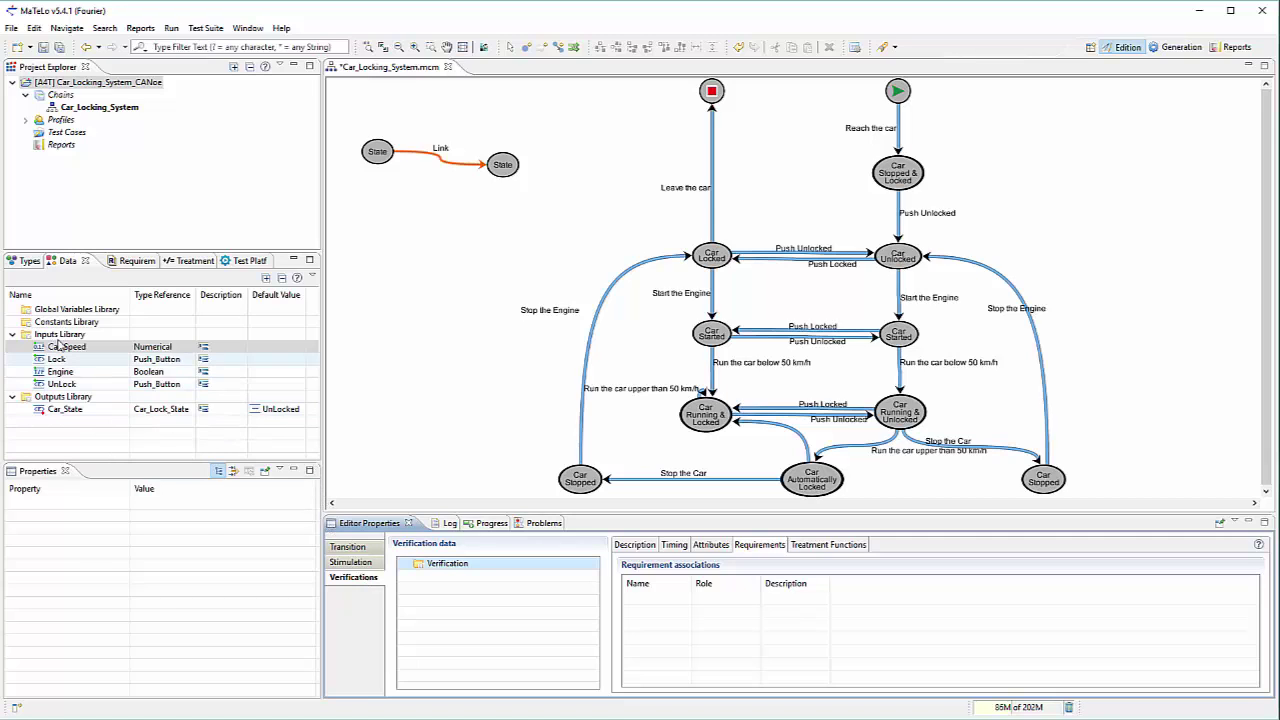
- Add the Car_State output from the Outputs Library to the Link transition's verification data
click(63, 398)
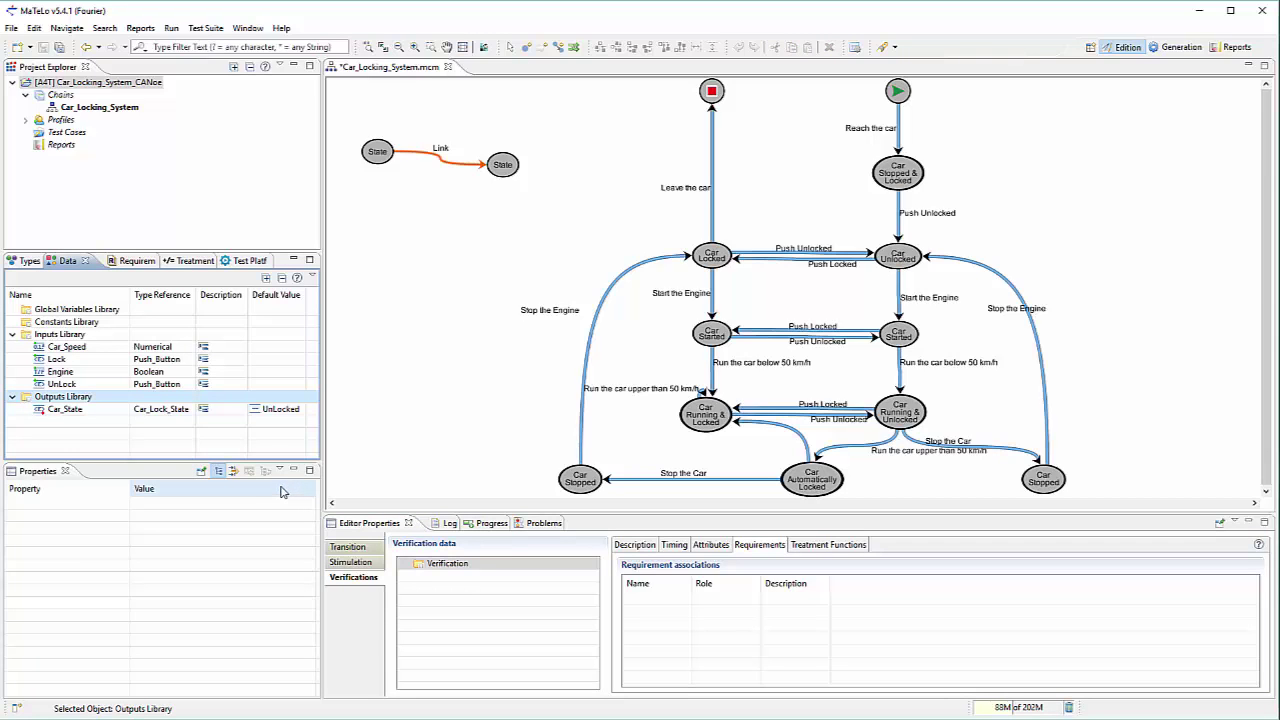
drag(110, 410, 440, 570)
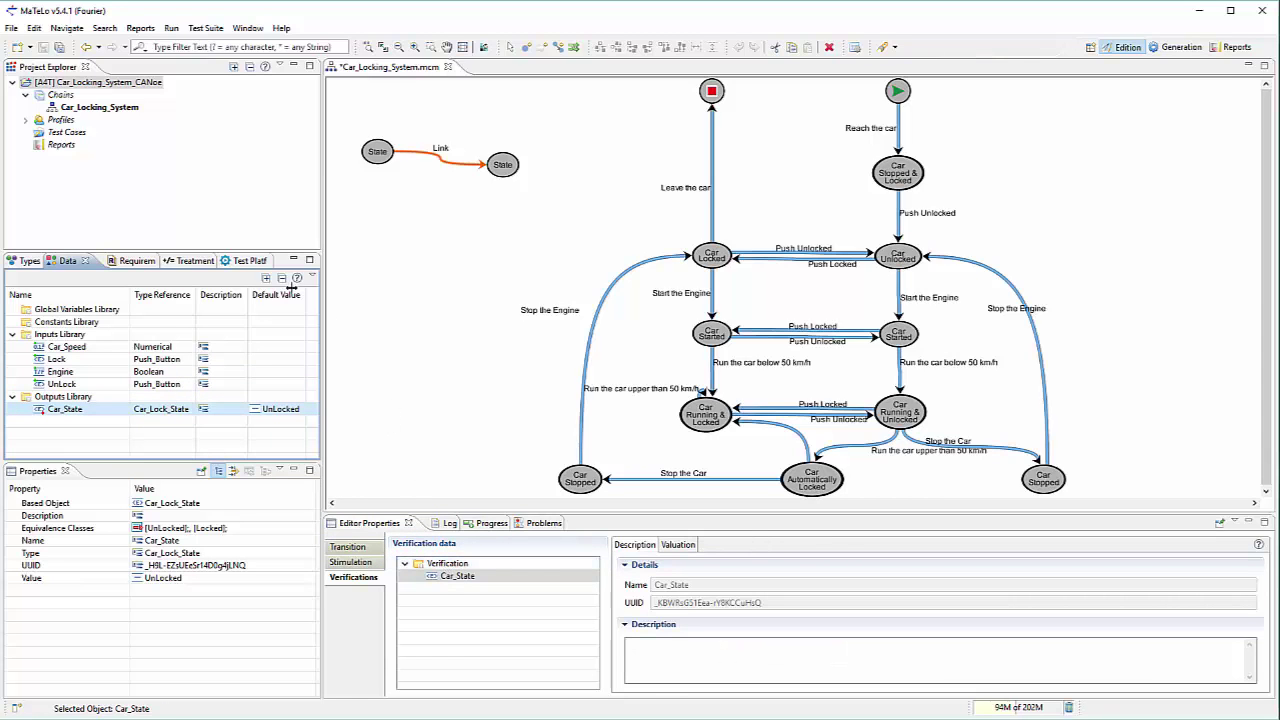
click(187, 262)
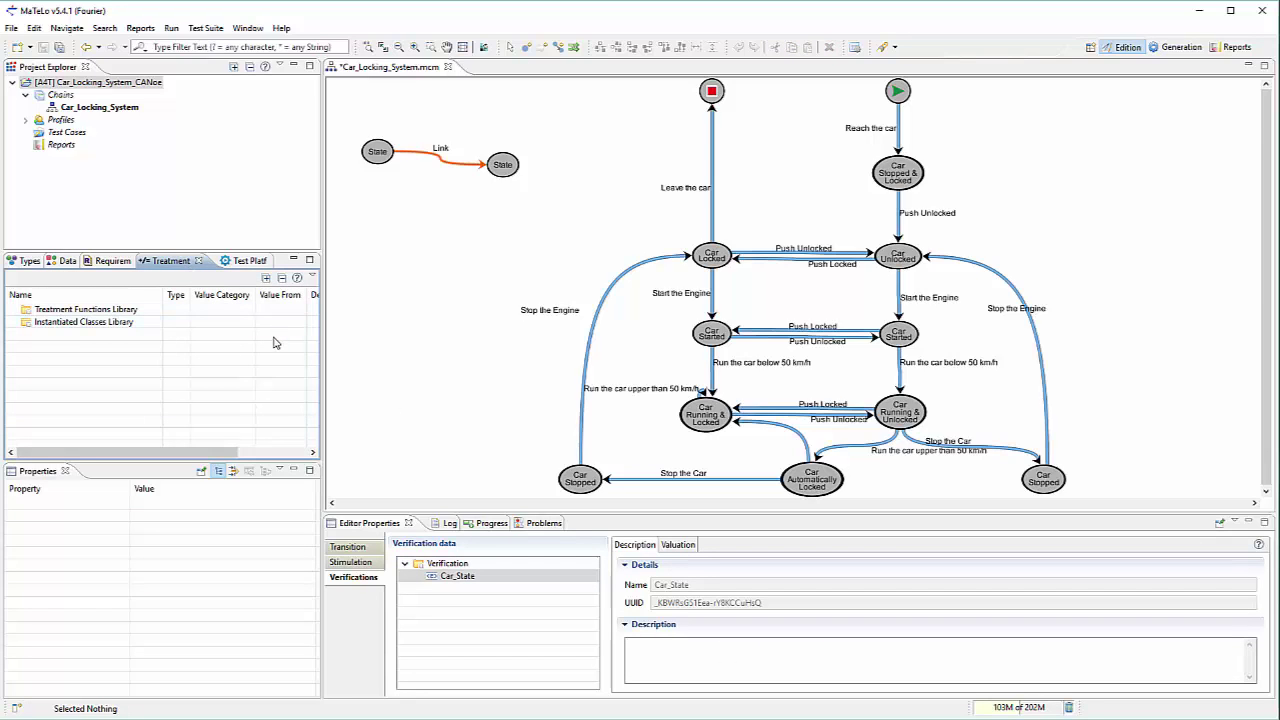
right_click(100, 311)
mouse_move(148, 320)
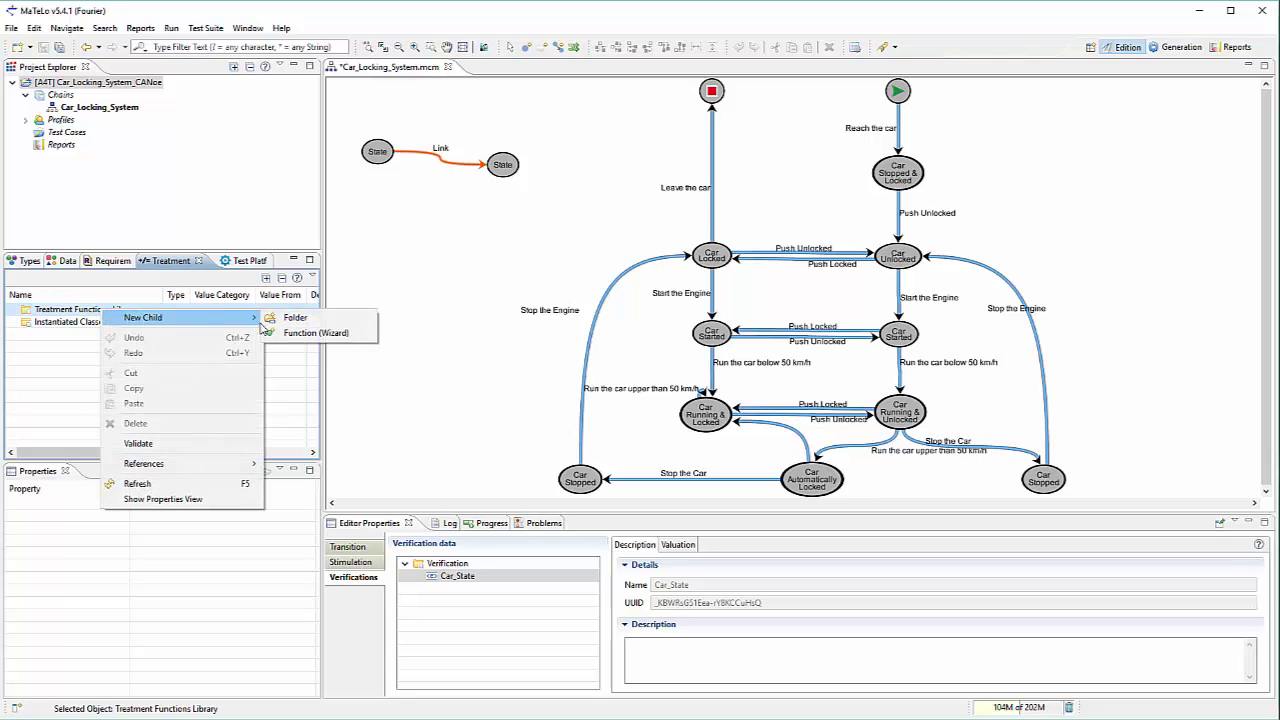
click(305, 332)
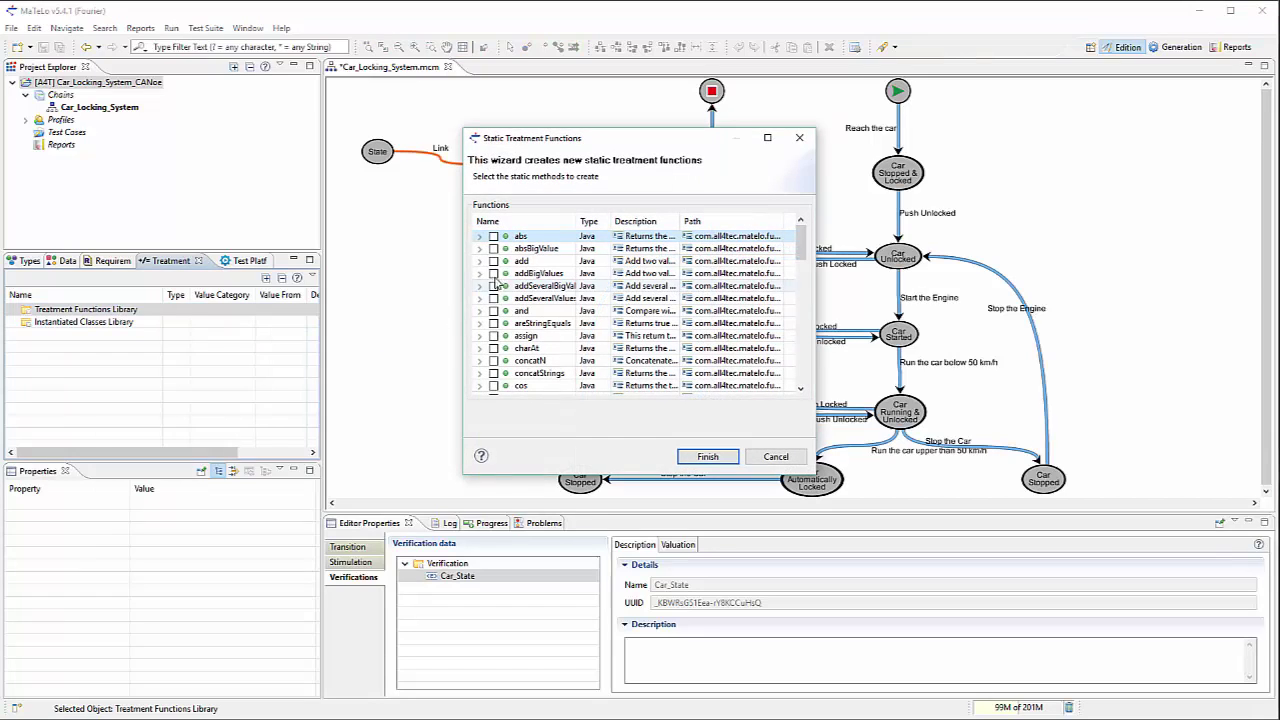
scroll(525, 320, down, 10)
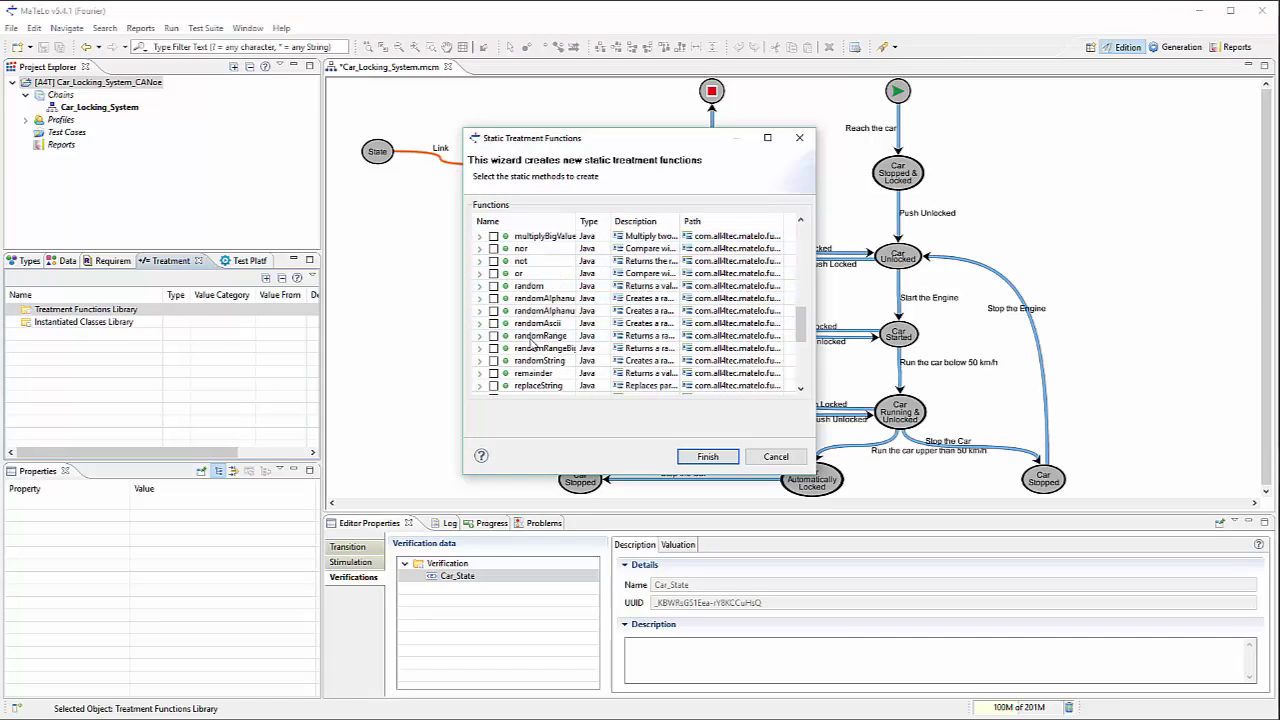
scroll(535, 343, down, 4)
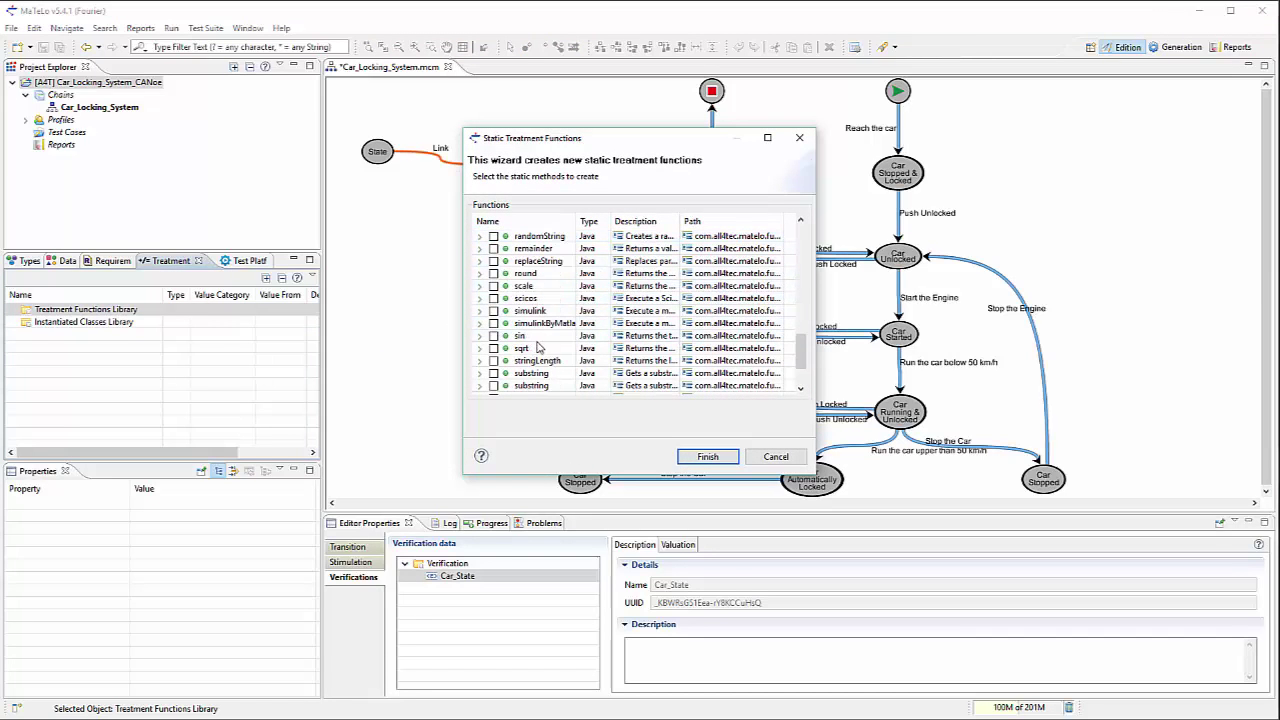
click(777, 457)
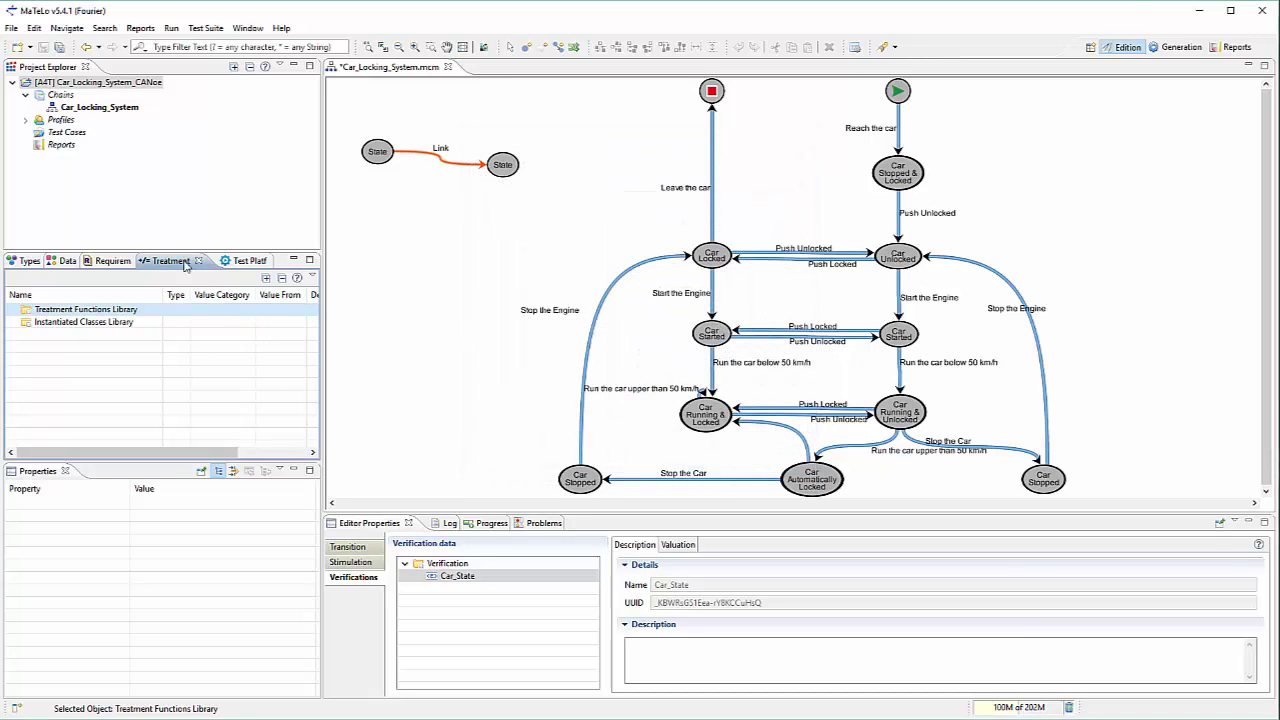
- Schedule the CANoe CAPL Set_CarSpeed test operation on the Link transition
click(230, 264)
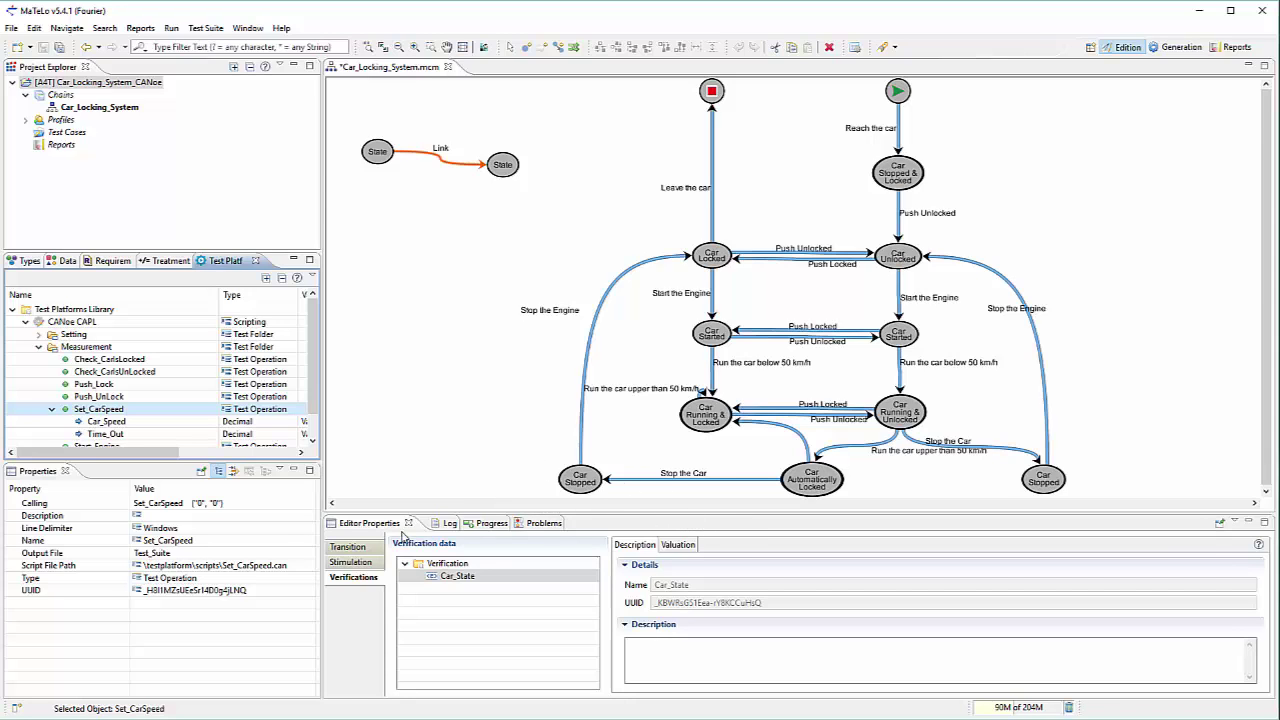
click(358, 546)
click(945, 545)
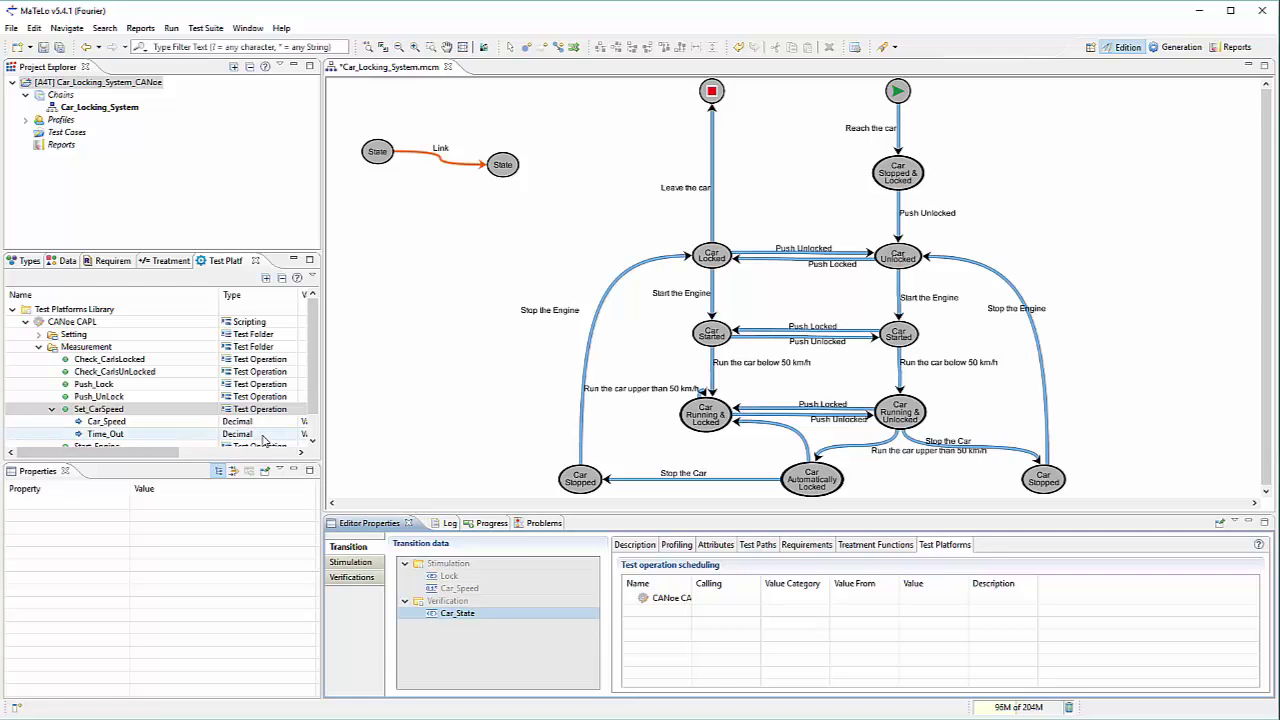
click(110, 410)
drag(110, 410, 665, 612)
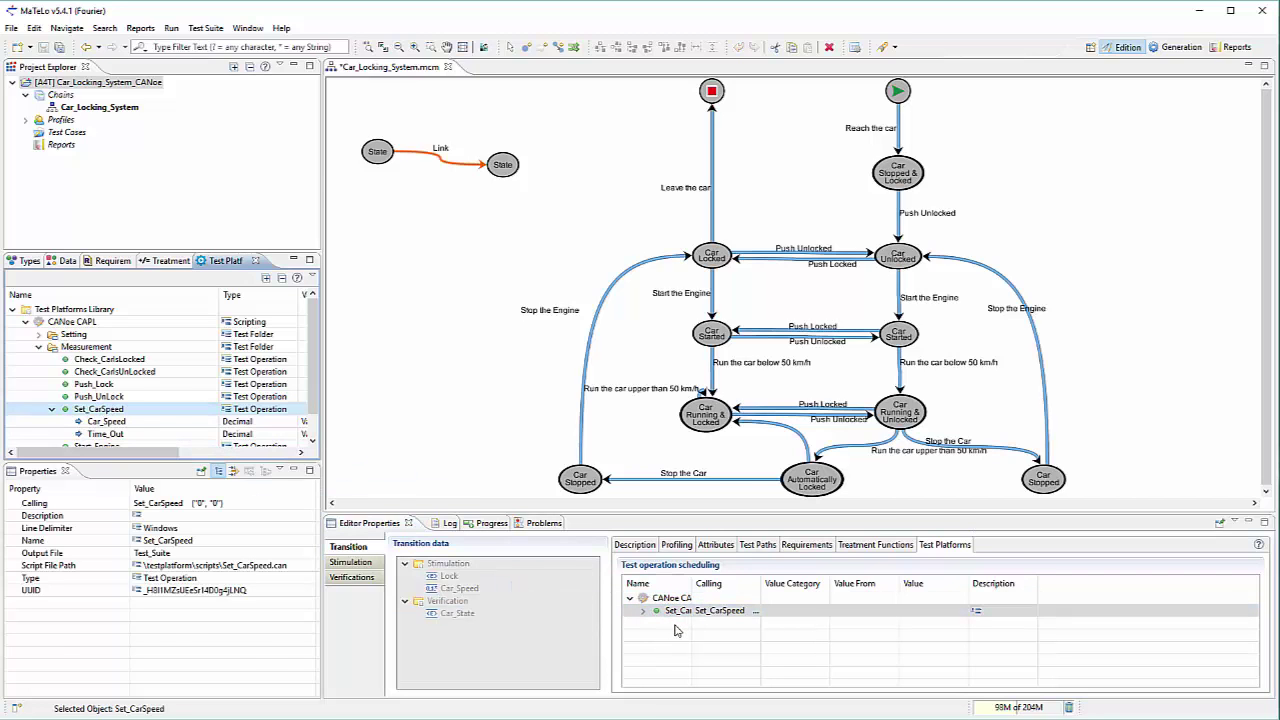
click(543, 457)
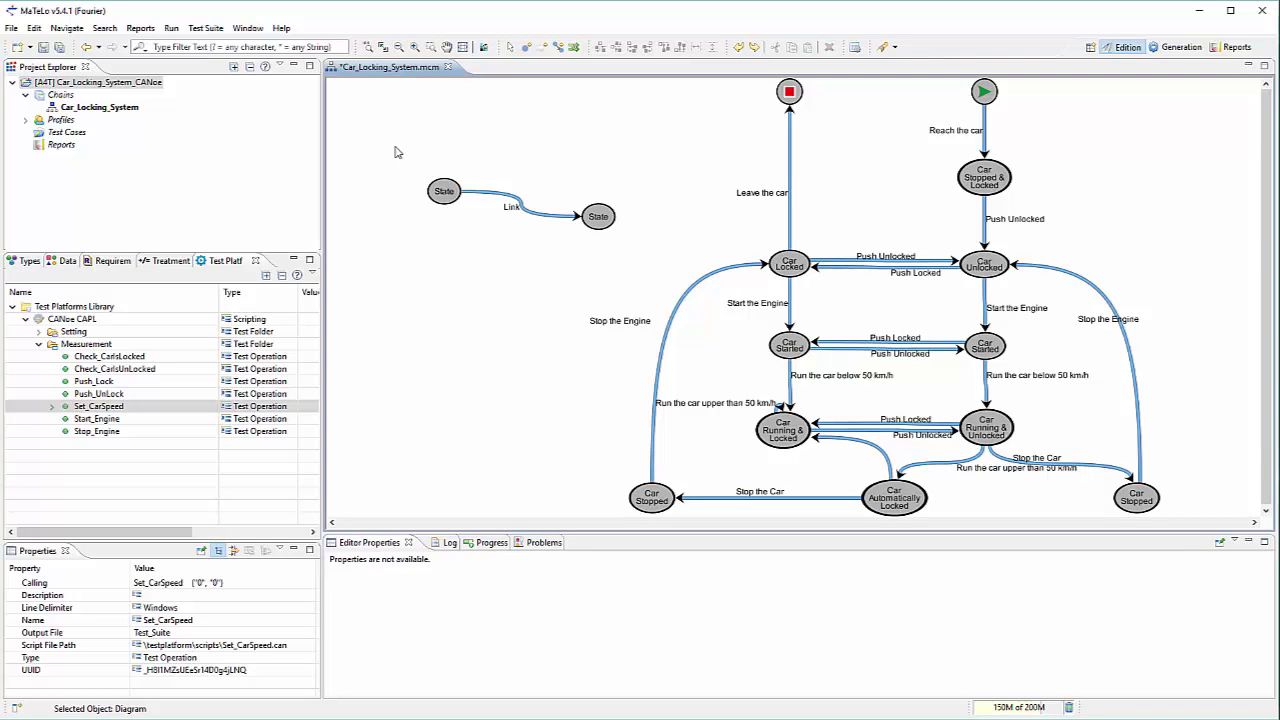
- Delete the two demo states and their Link, then expand the CANoe CAPL Setting folder
drag(395, 152, 645, 249)
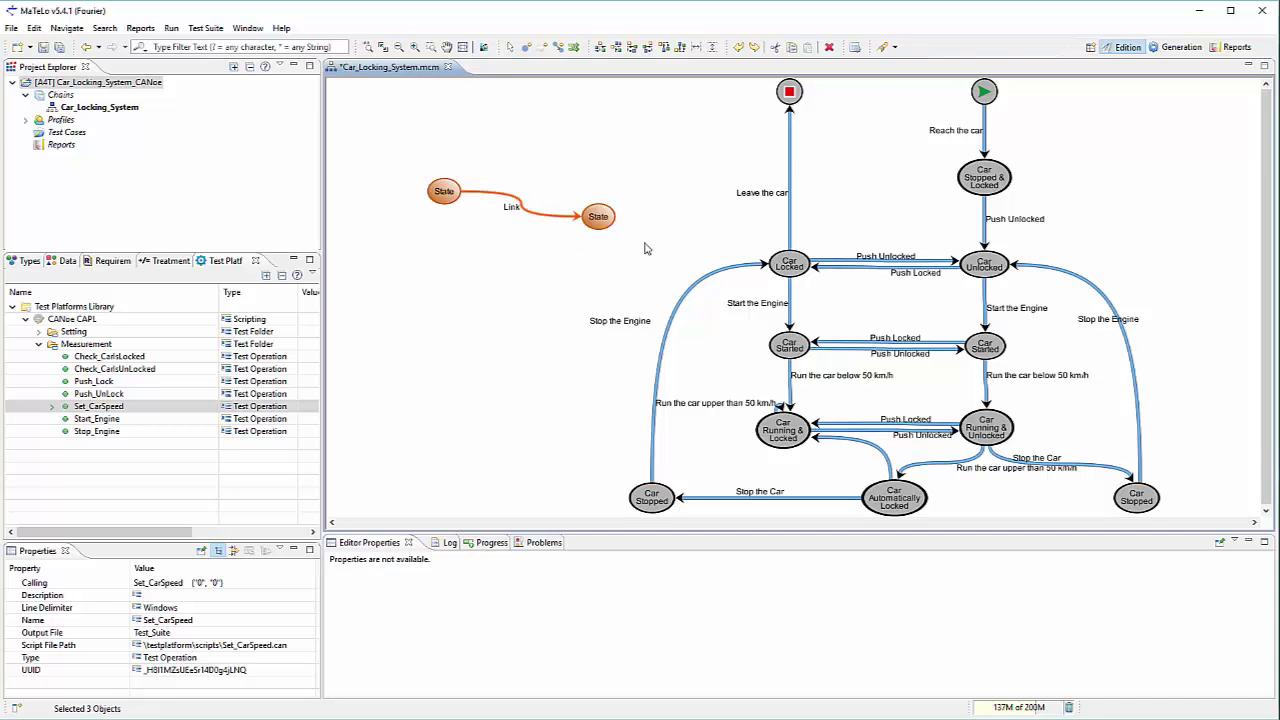
key(Delete)
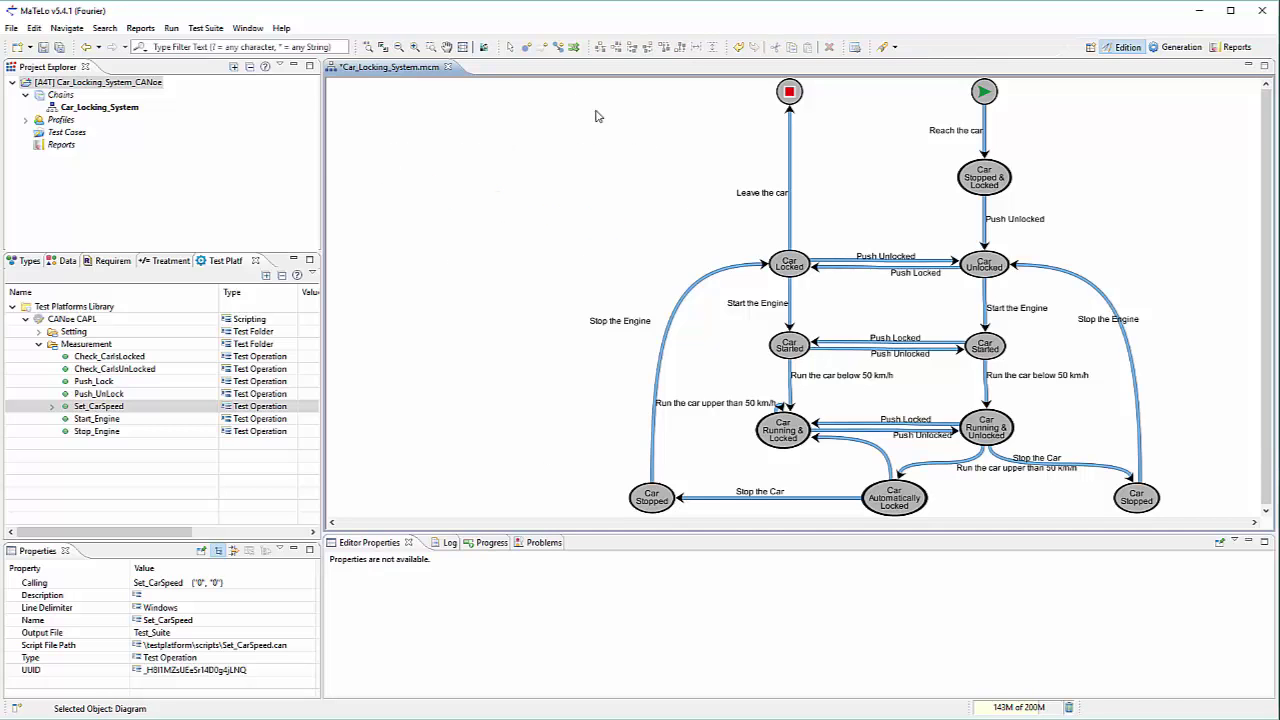
click(380, 48)
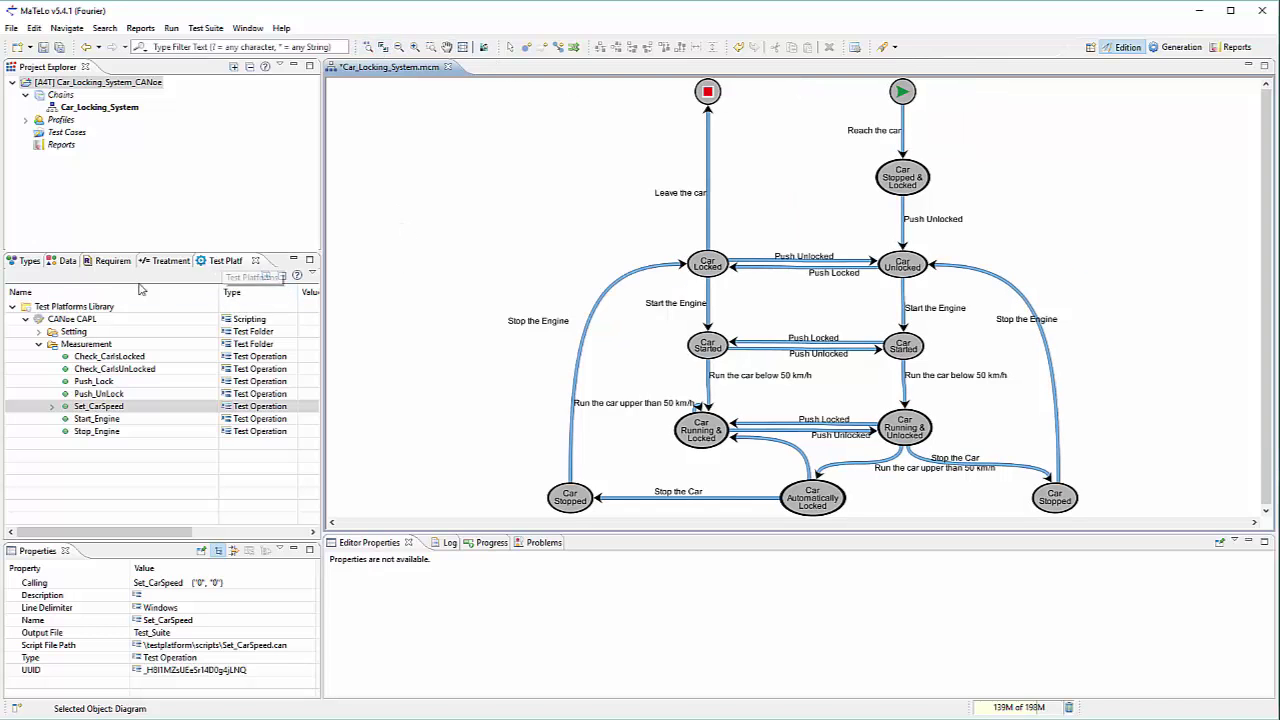
click(39, 333)
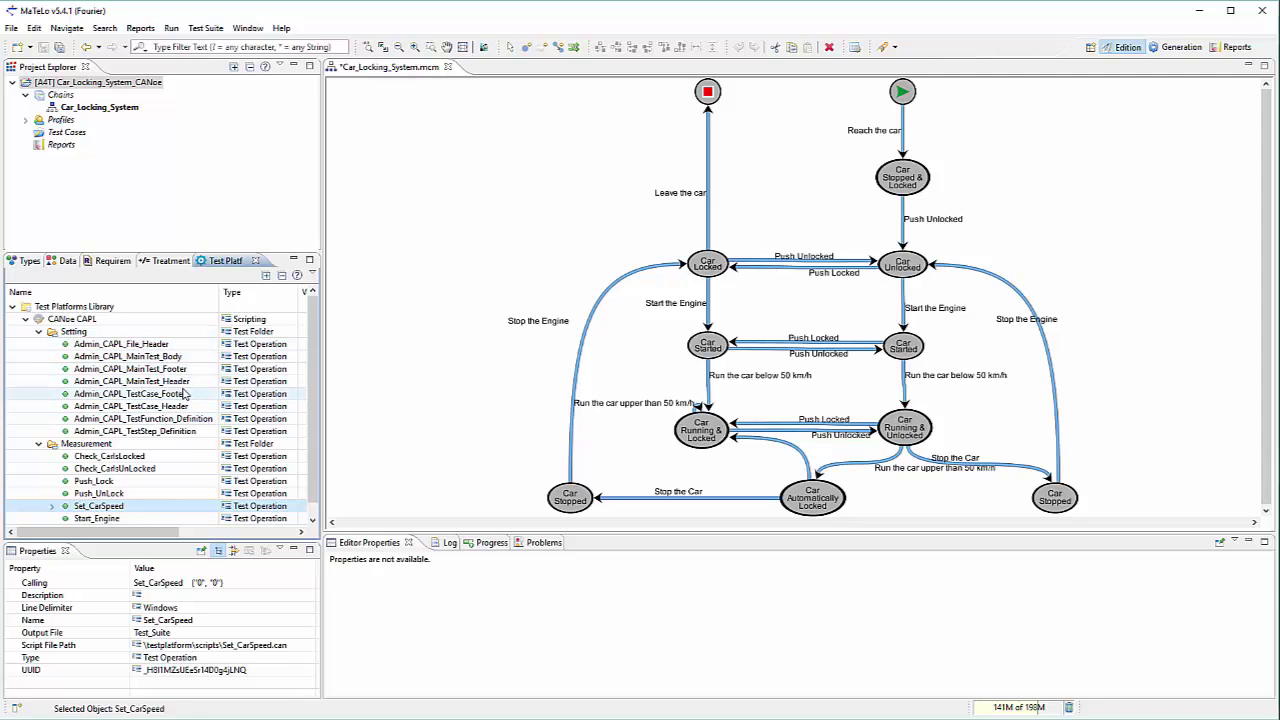
right_click(173, 360)
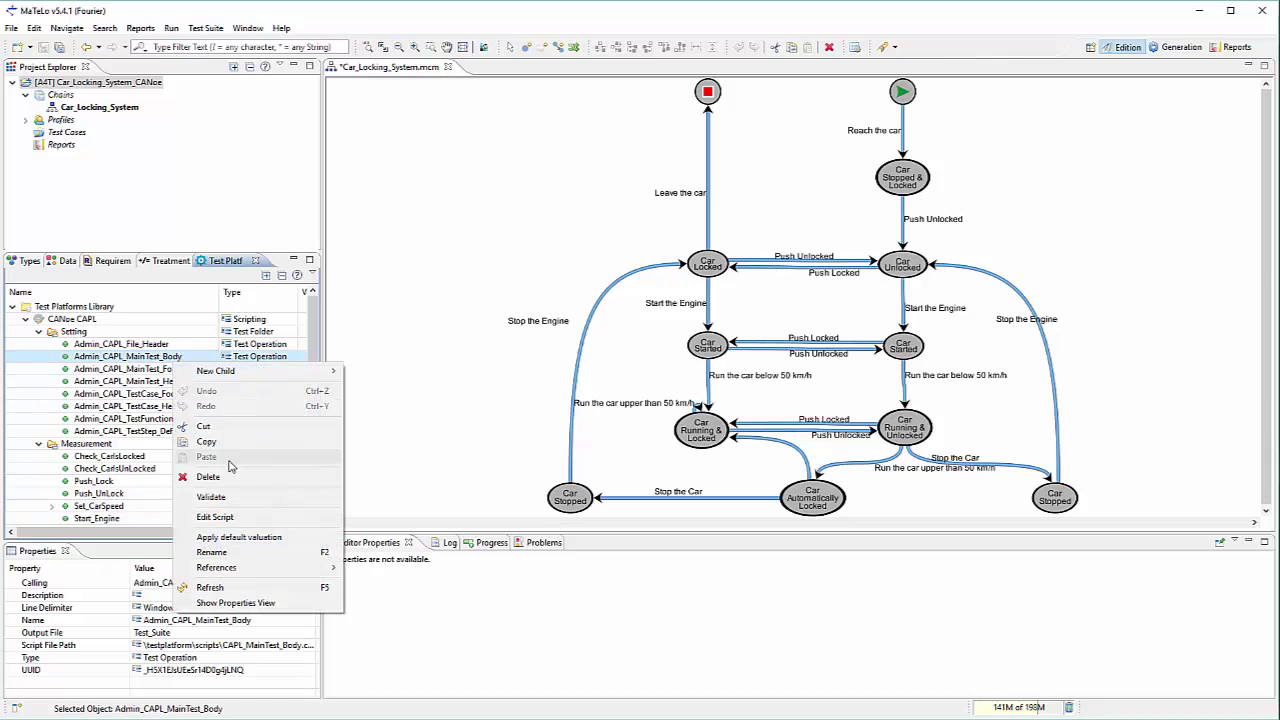
click(264, 518)
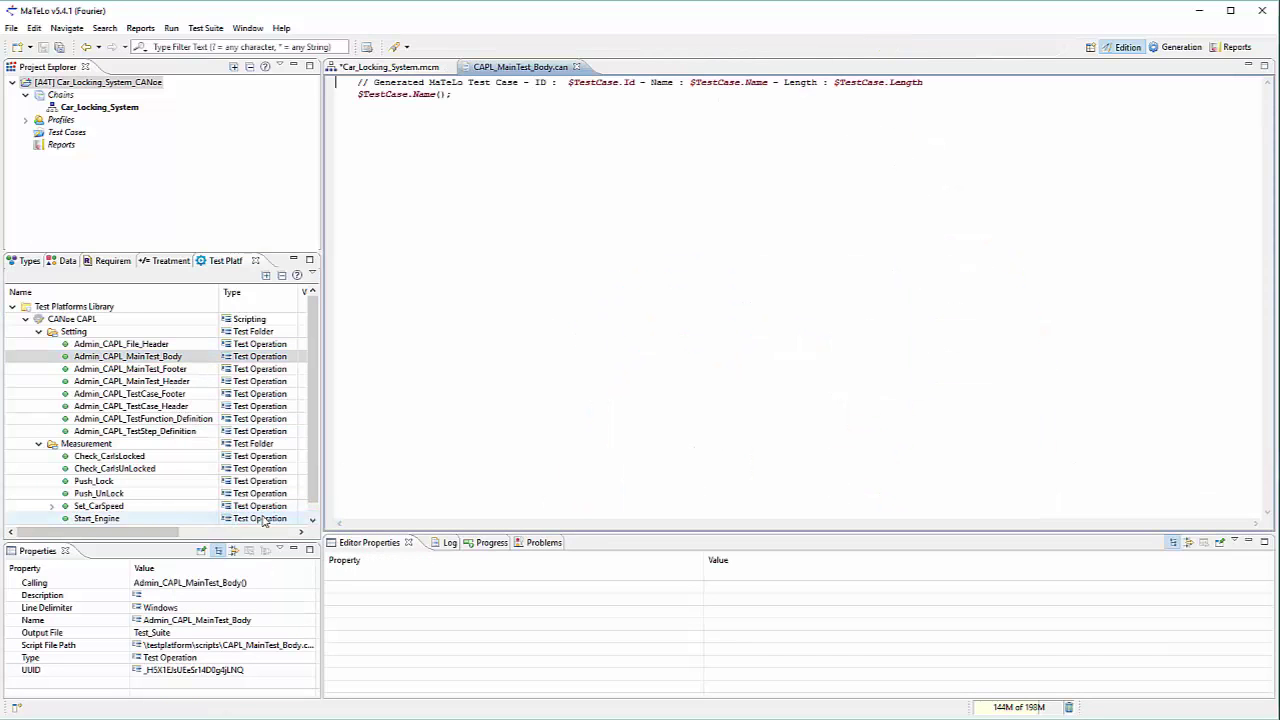
right_click(161, 432)
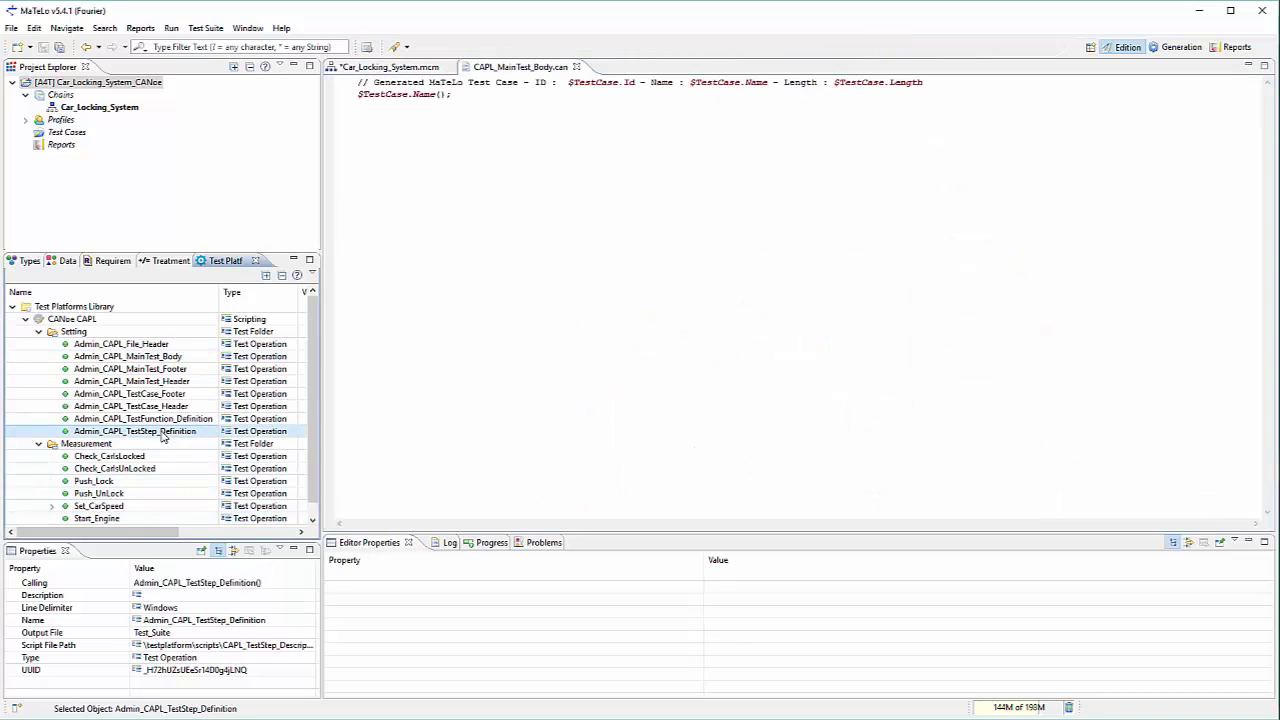
click(203, 586)
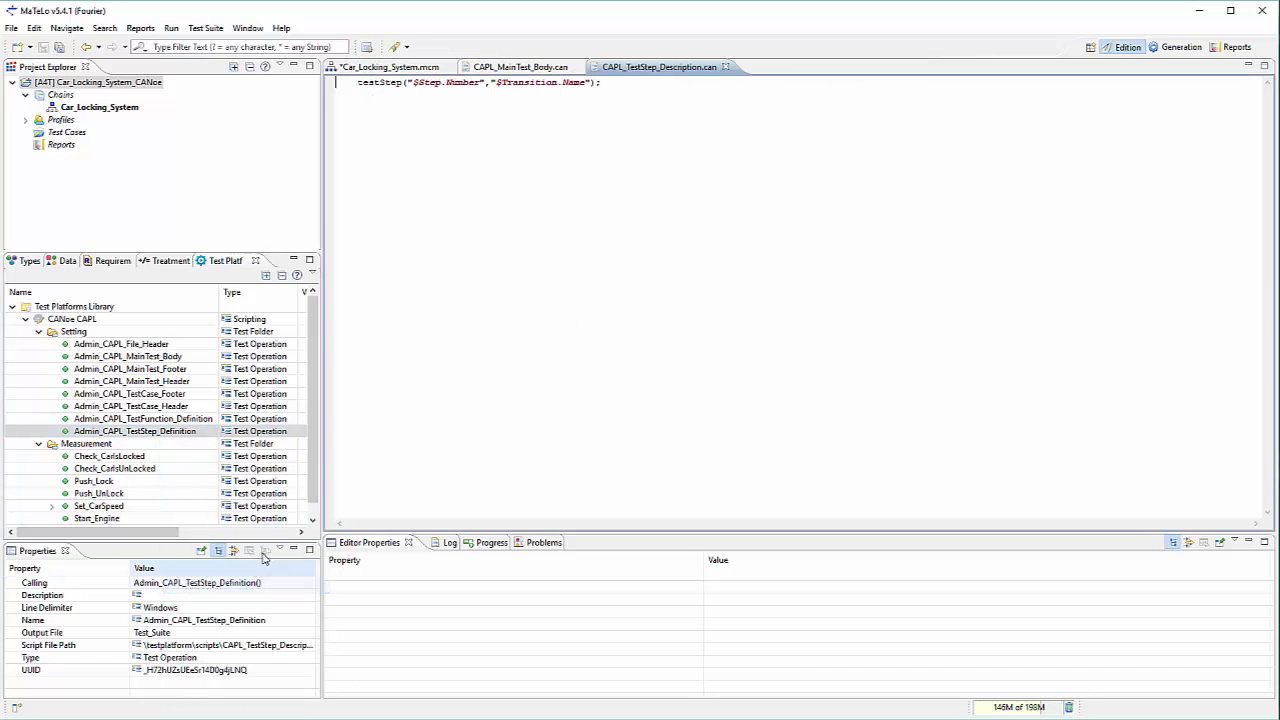
click(544, 70)
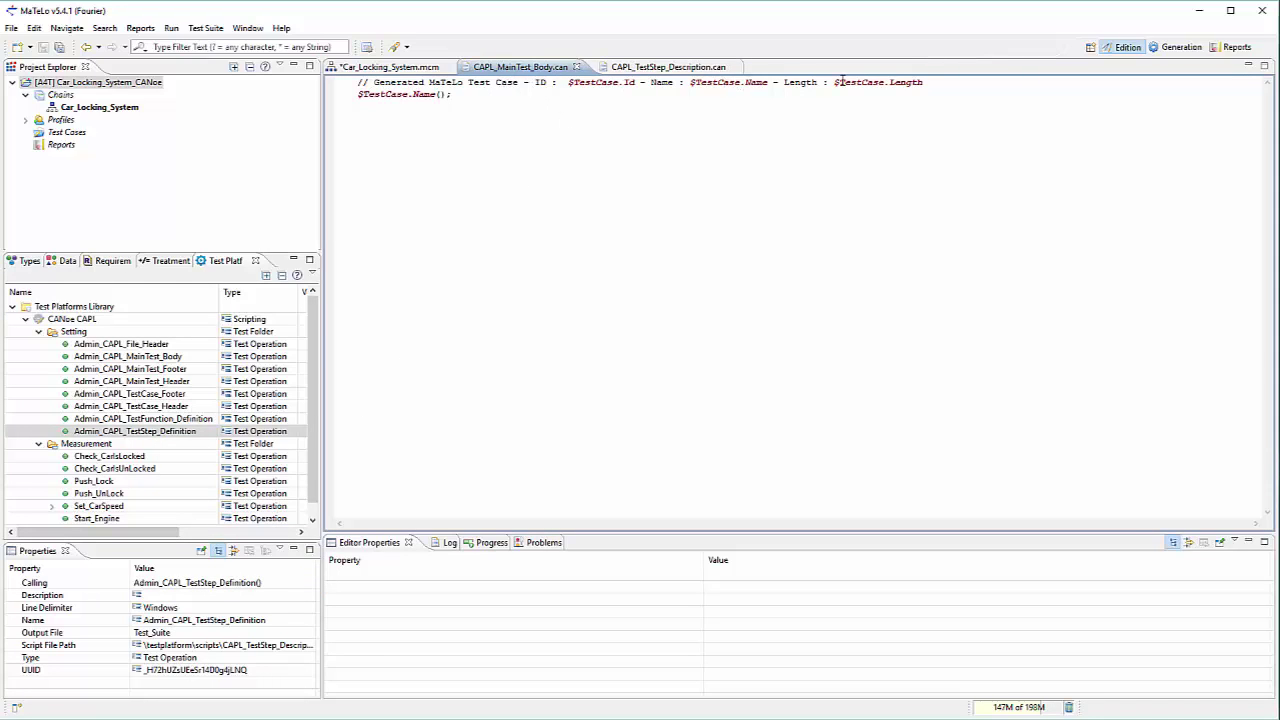
drag(618, 83, 769, 83)
drag(868, 84, 941, 86)
click(673, 66)
drag(435, 84, 477, 84)
click(725, 67)
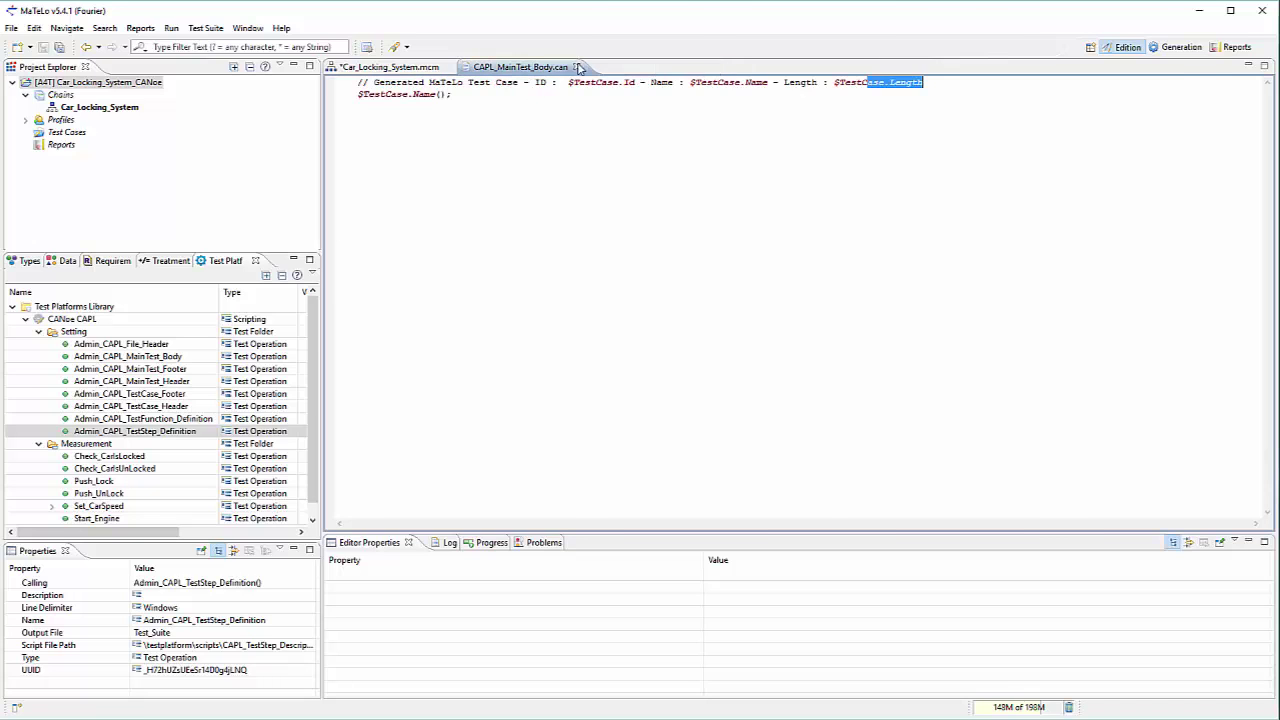
click(578, 67)
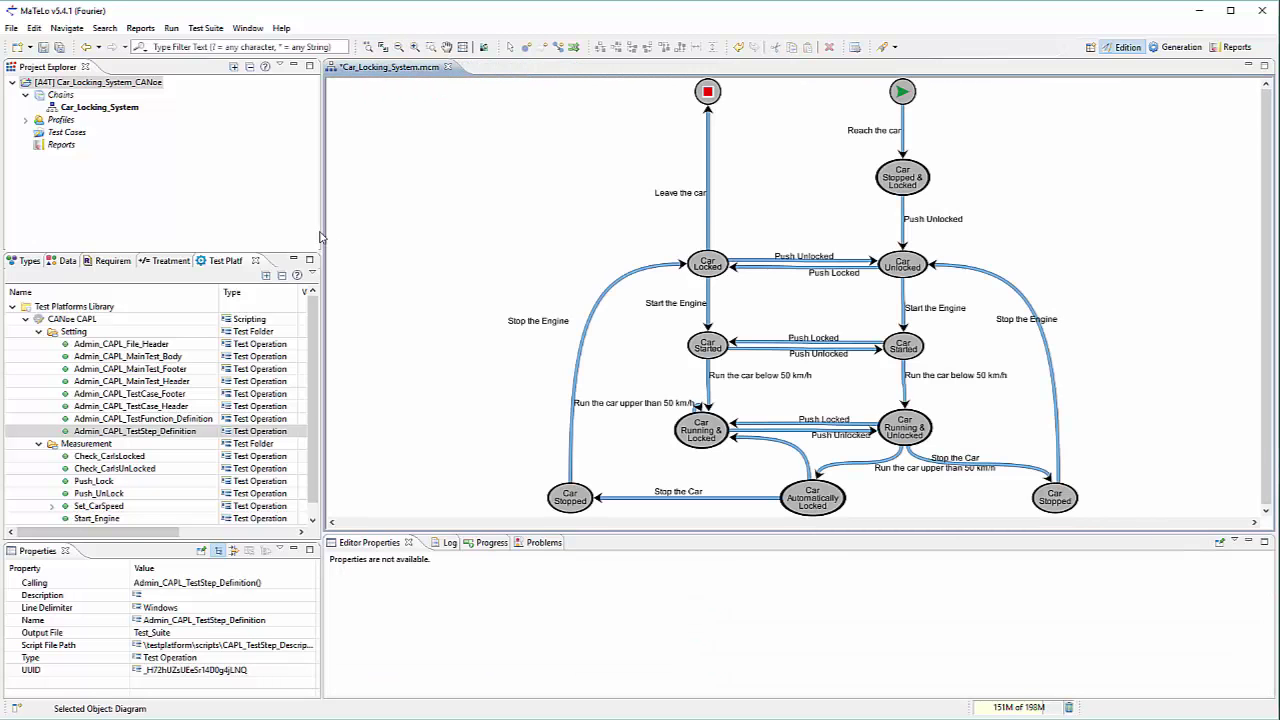
click(166, 419)
right_click(166, 420)
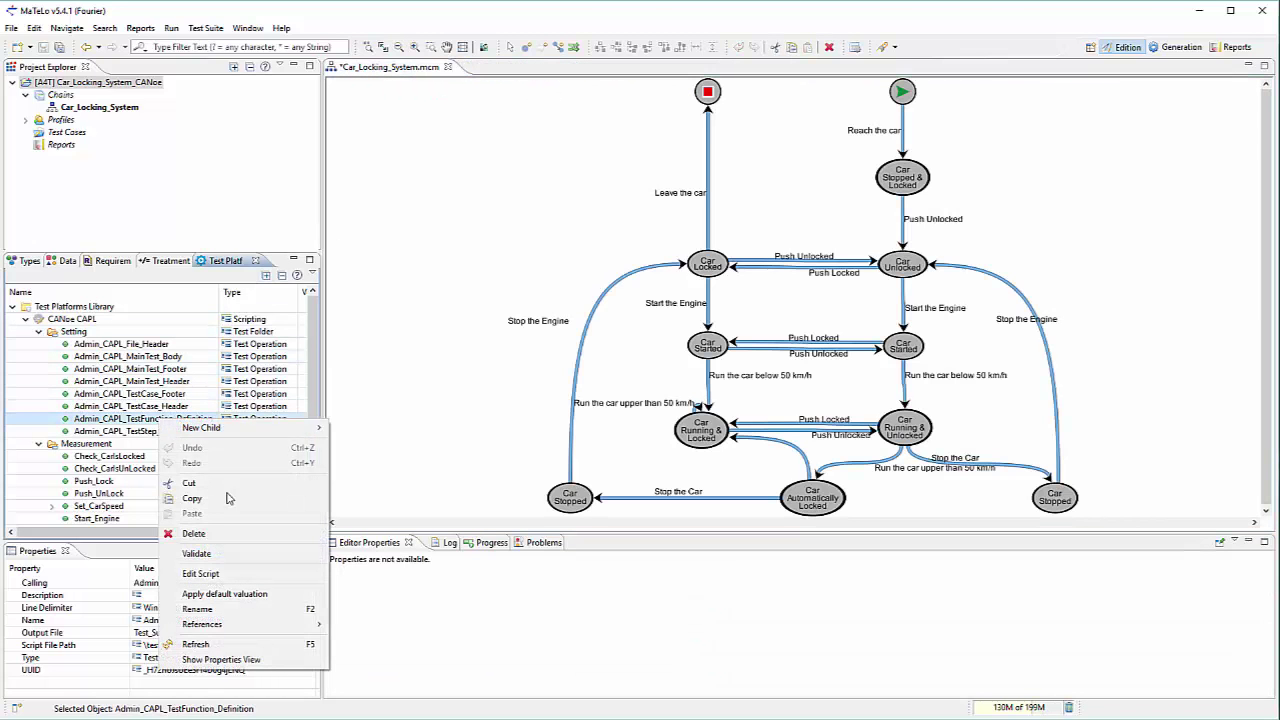
click(212, 573)
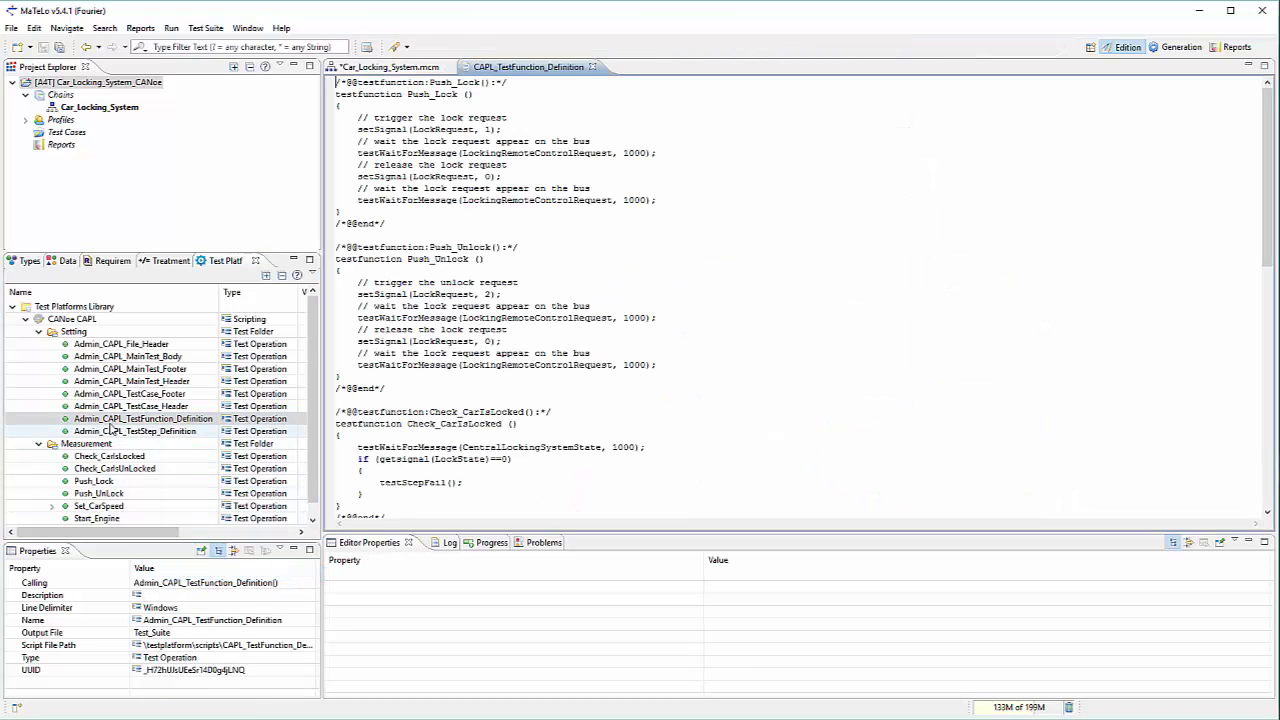
drag(425, 82, 496, 82)
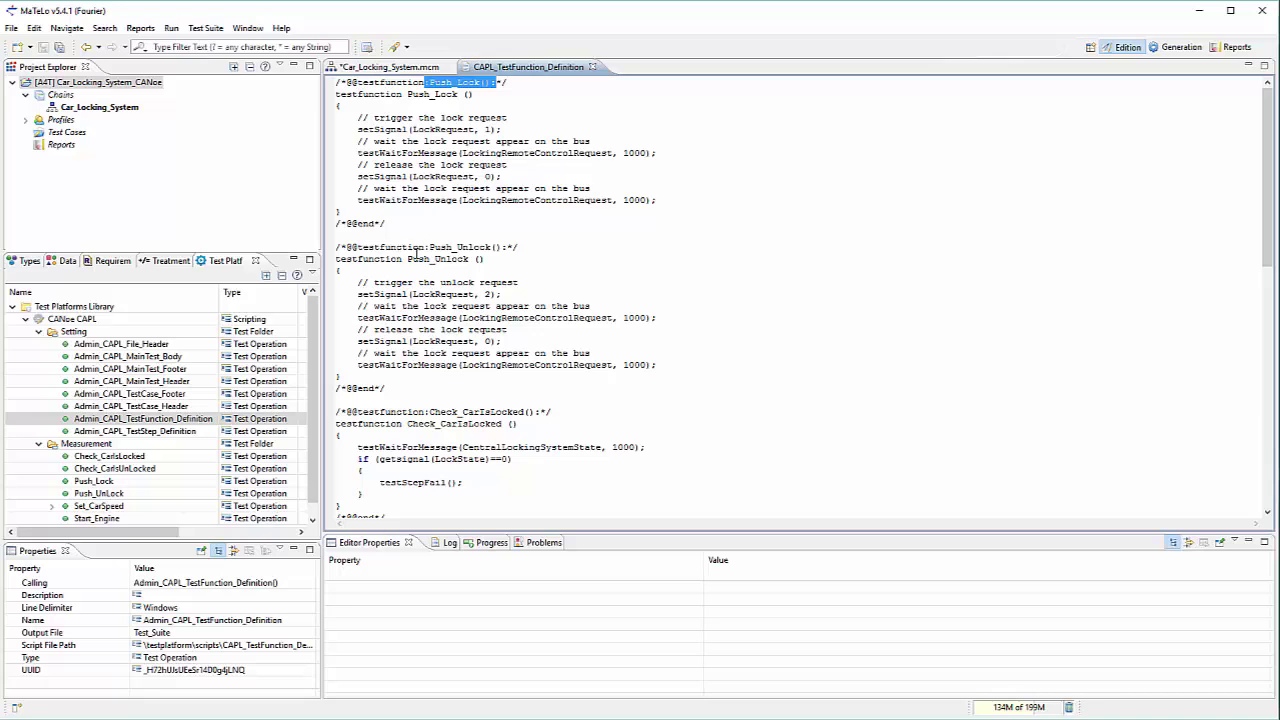
drag(418, 247, 497, 267)
scroll(655, 306, down, 7)
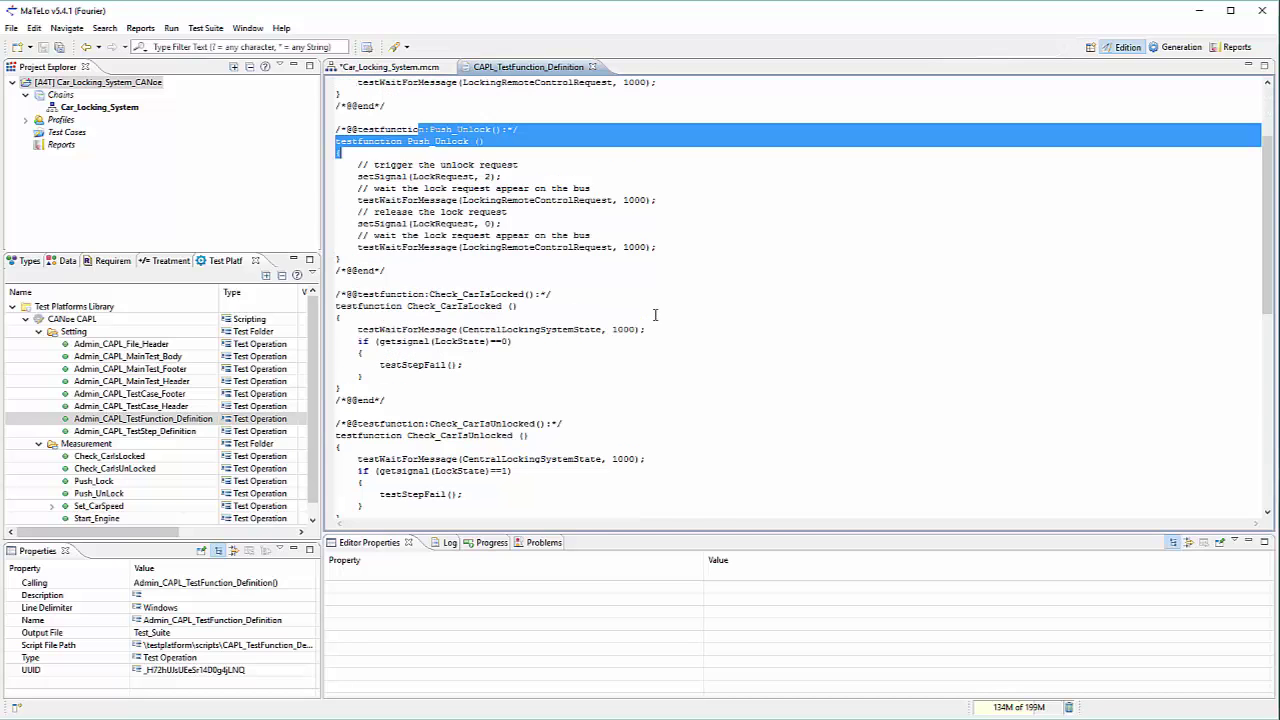
drag(425, 177, 516, 177)
drag(432, 306, 525, 306)
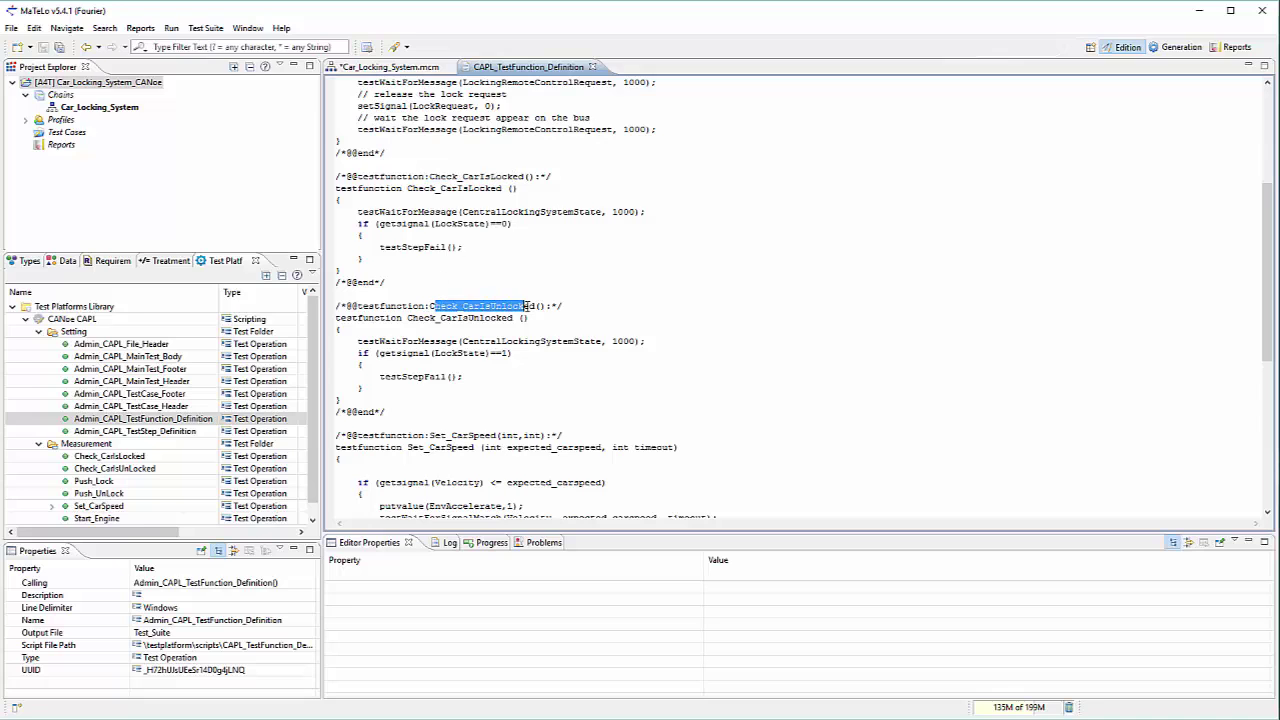
click(597, 319)
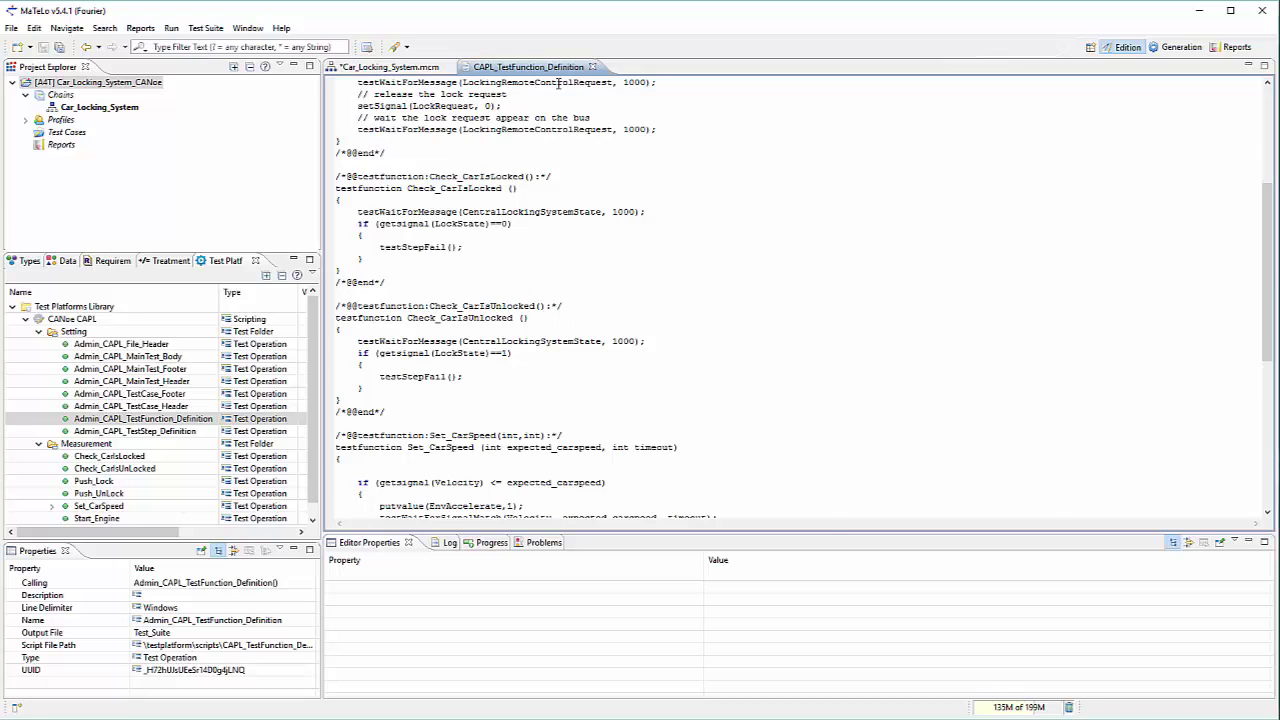
click(592, 67)
- Open the Push_Lock, Check_CarIsUnLocked and Start_Engine measurement scripts with Edit Script
click(100, 445)
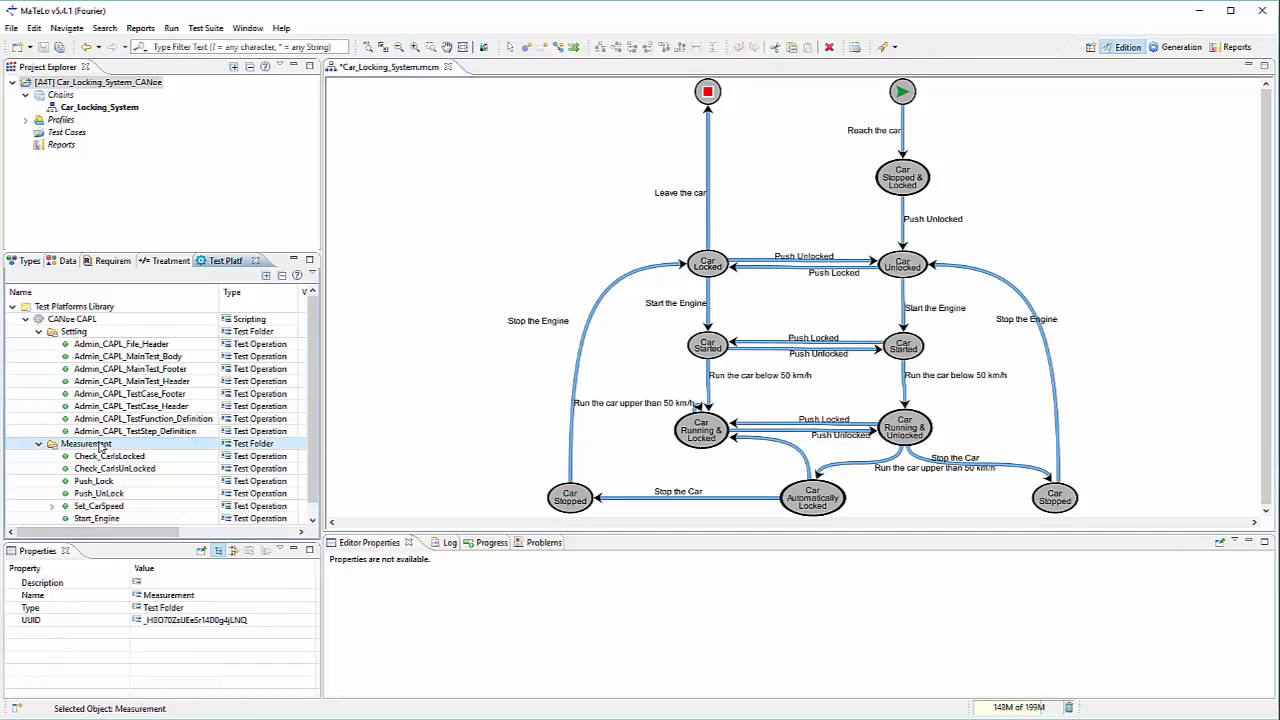
scroll(130, 442, down, 1)
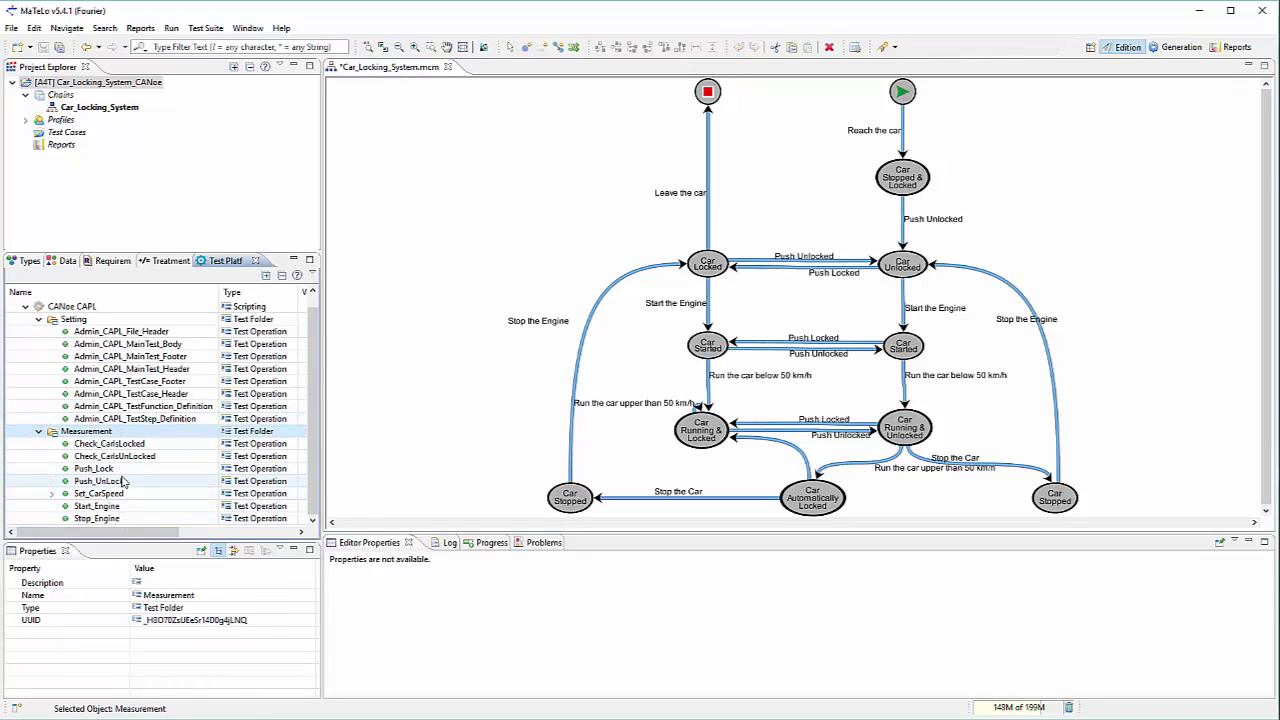
right_click(108, 468)
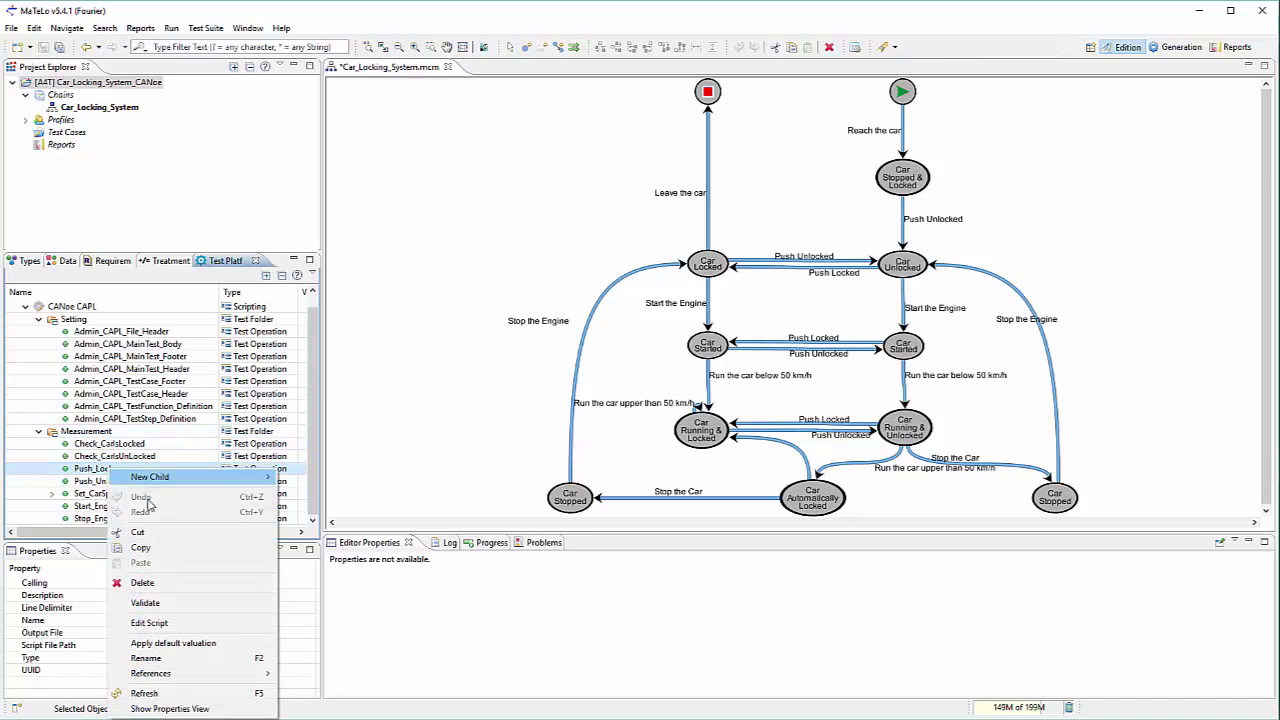
click(150, 624)
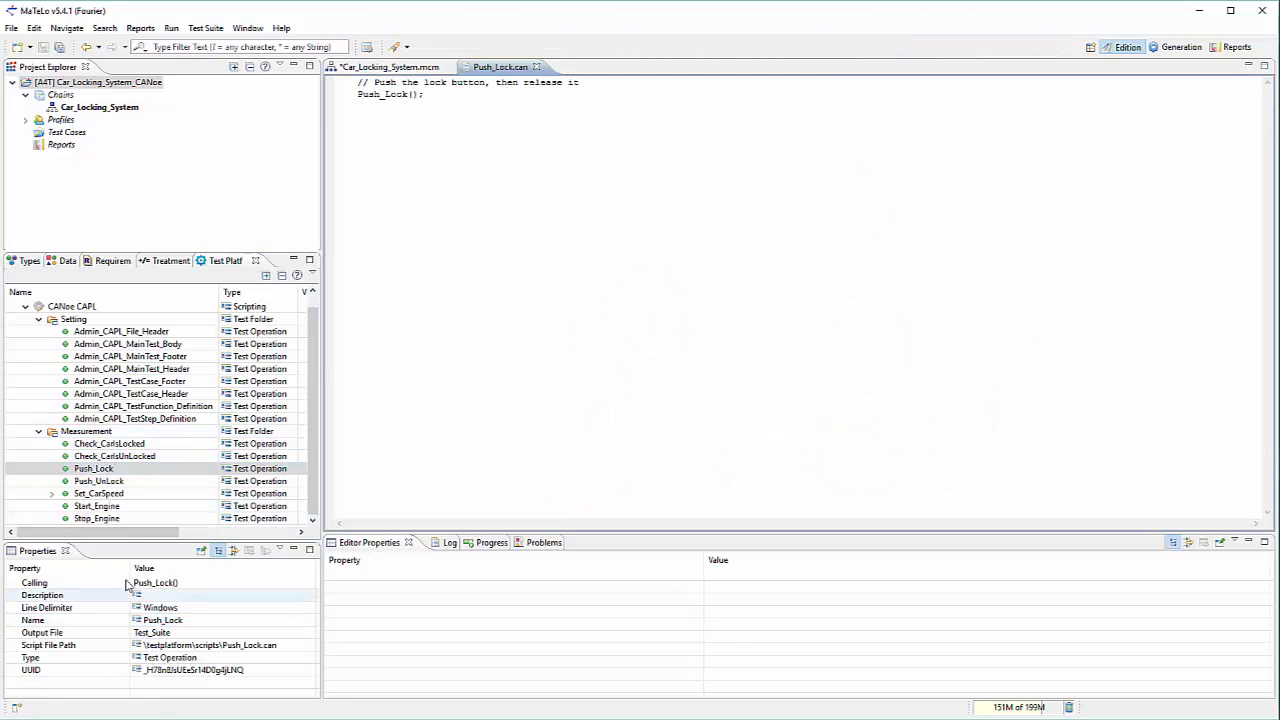
right_click(111, 457)
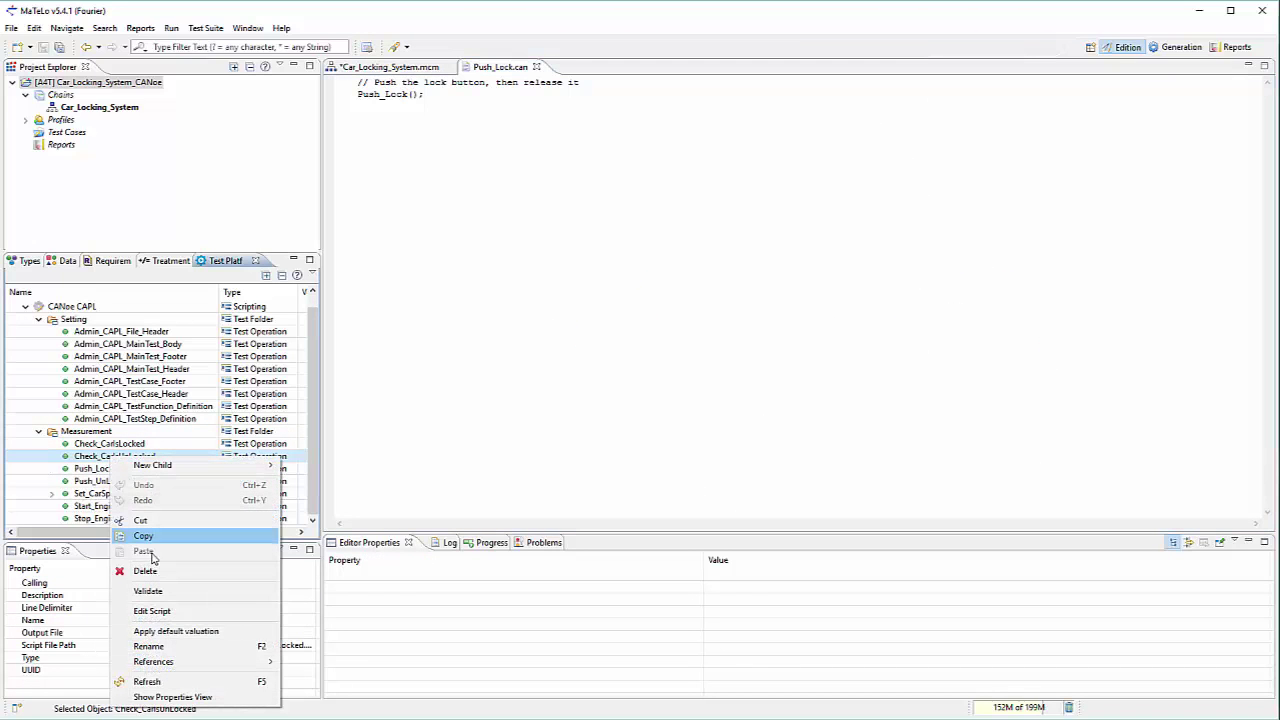
click(160, 607)
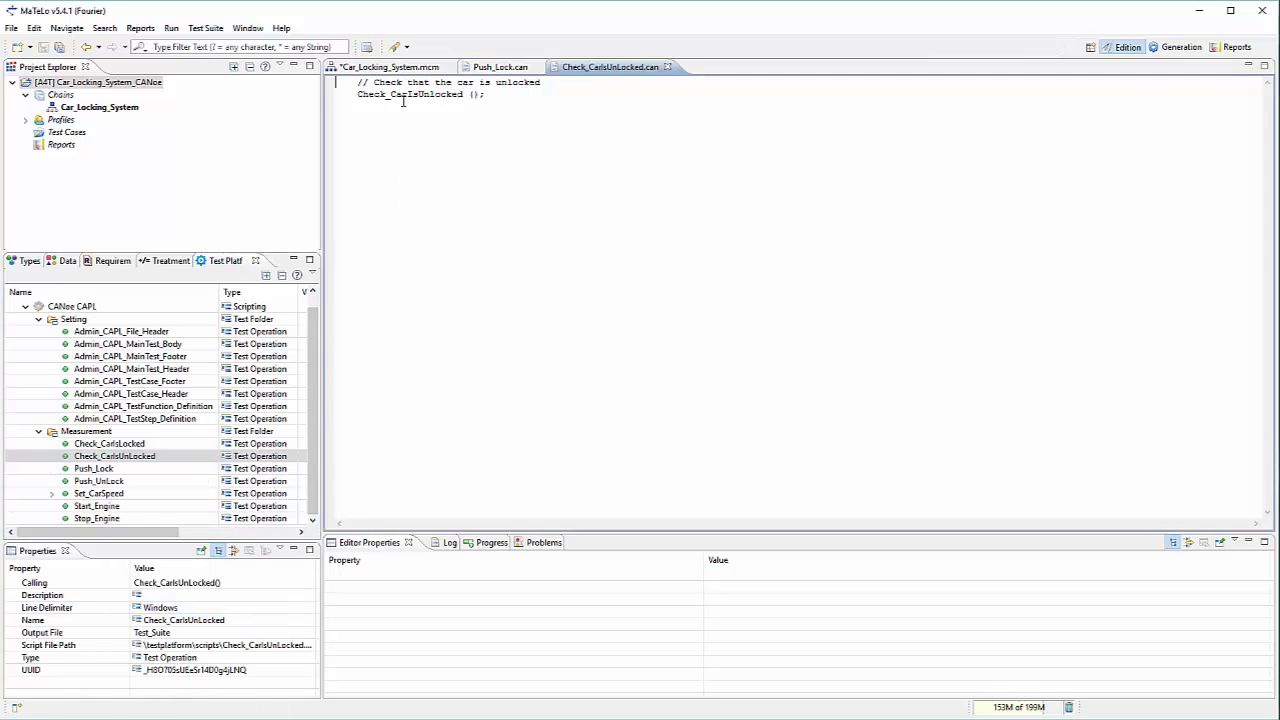
right_click(110, 507)
click(150, 408)
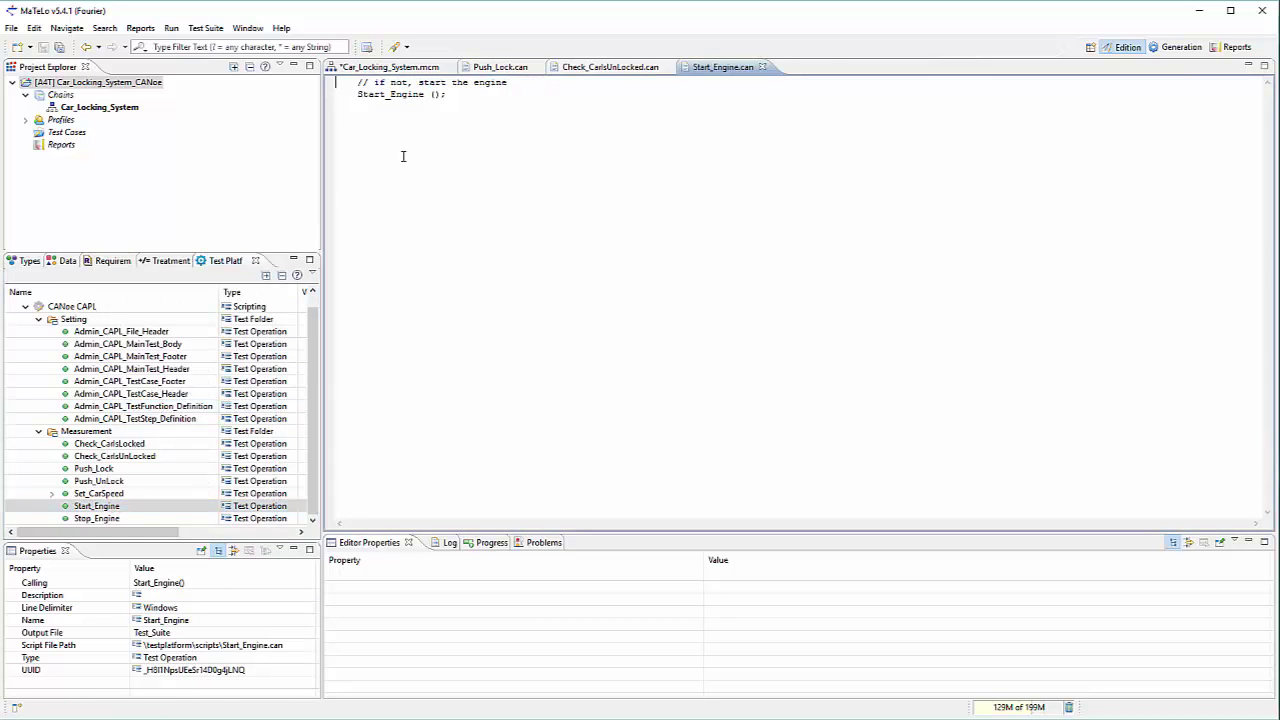
- Open the Test Platforms Configuration view, docked with Log and Problems and made taller
click(16, 707)
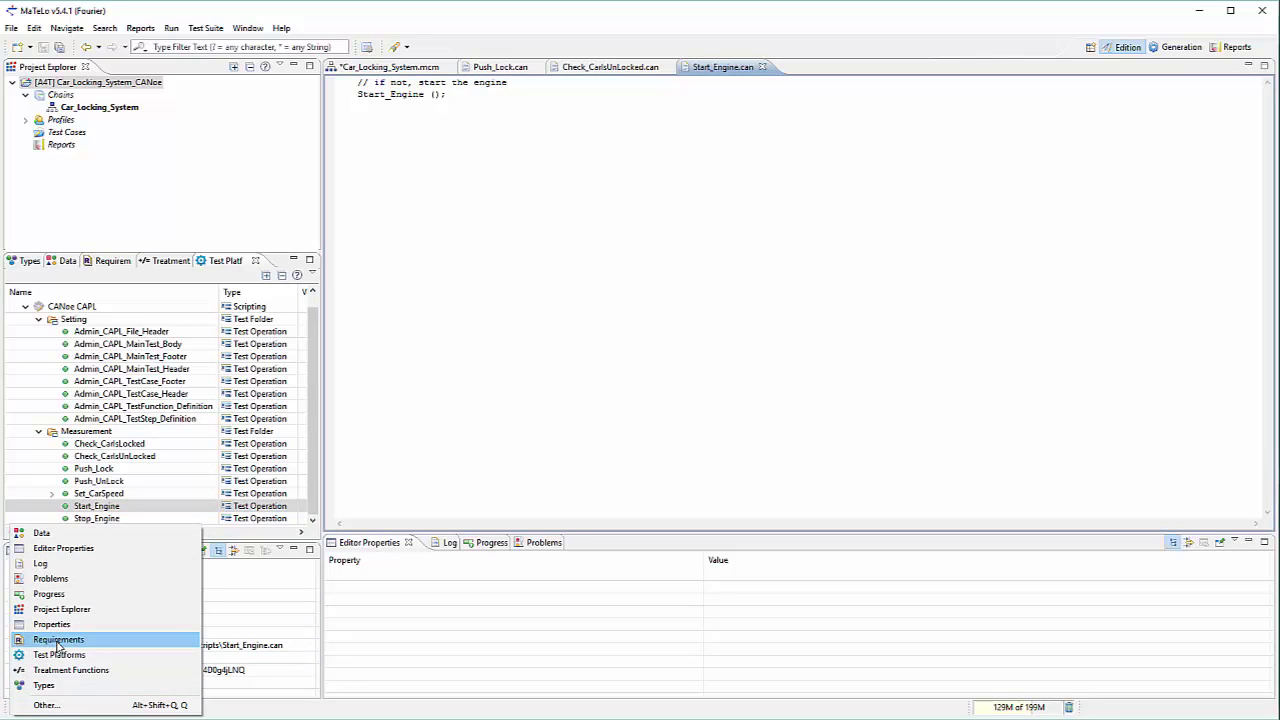
click(48, 705)
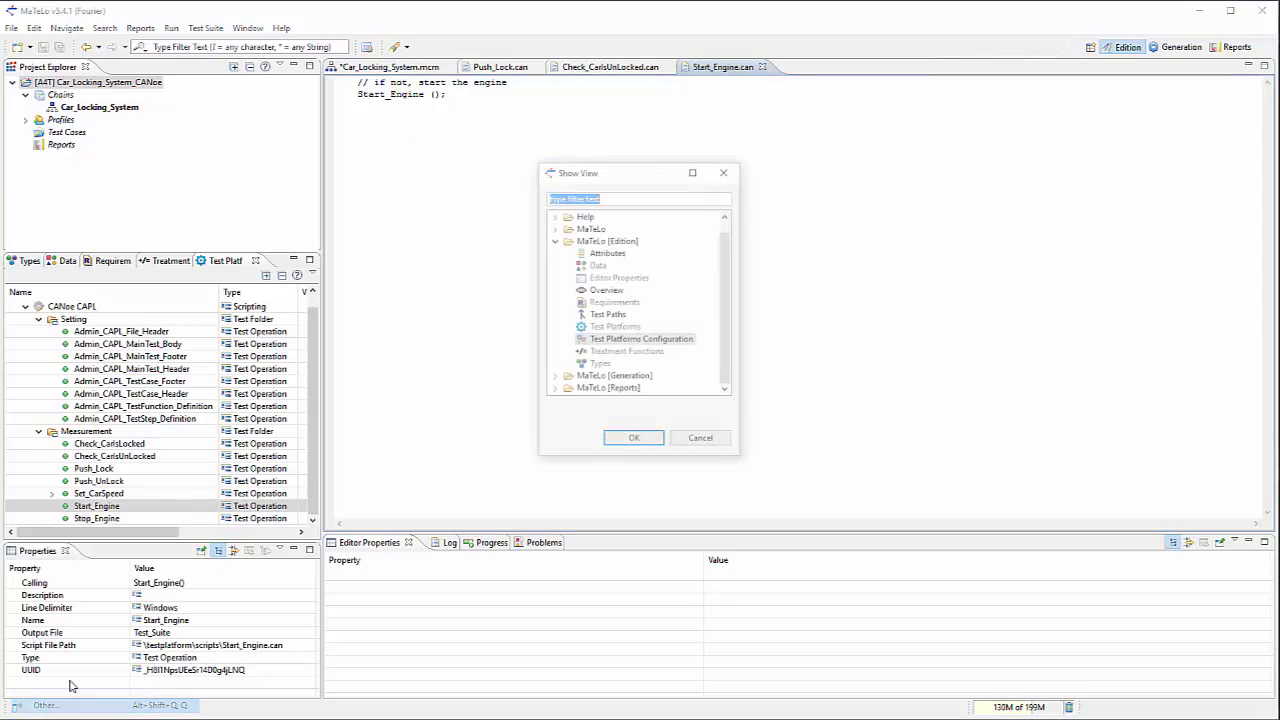
click(612, 342)
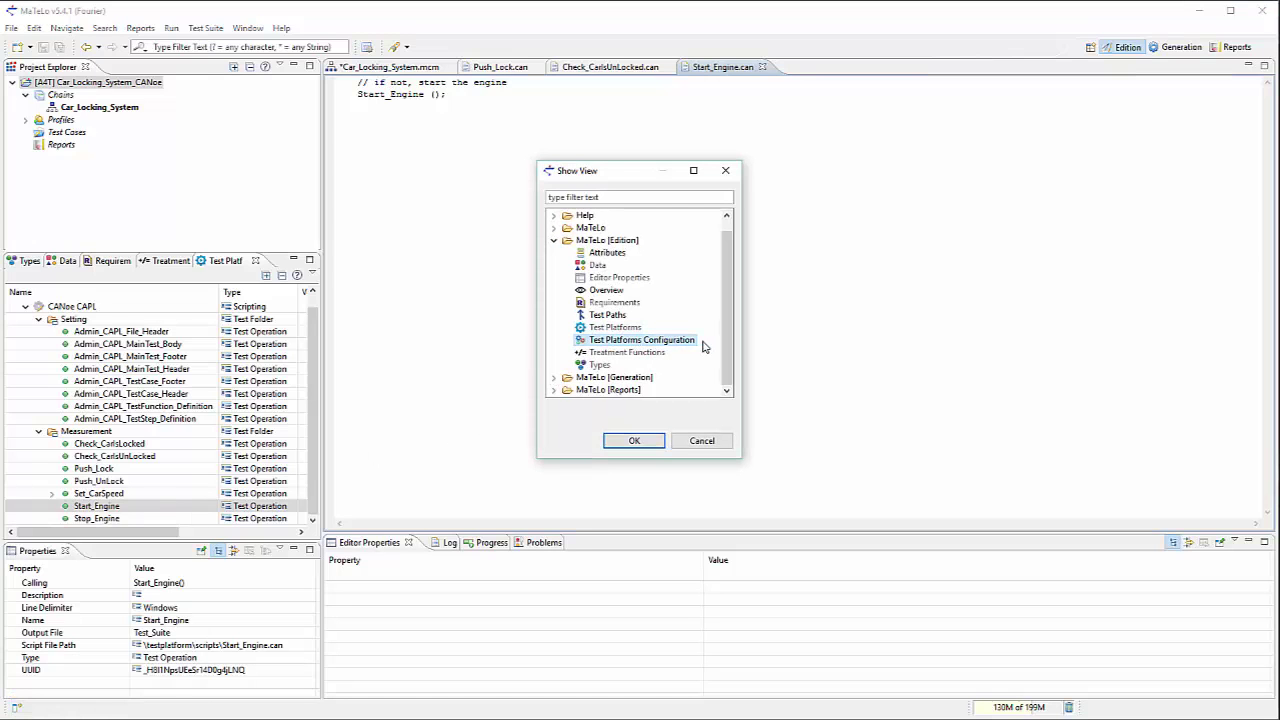
click(638, 441)
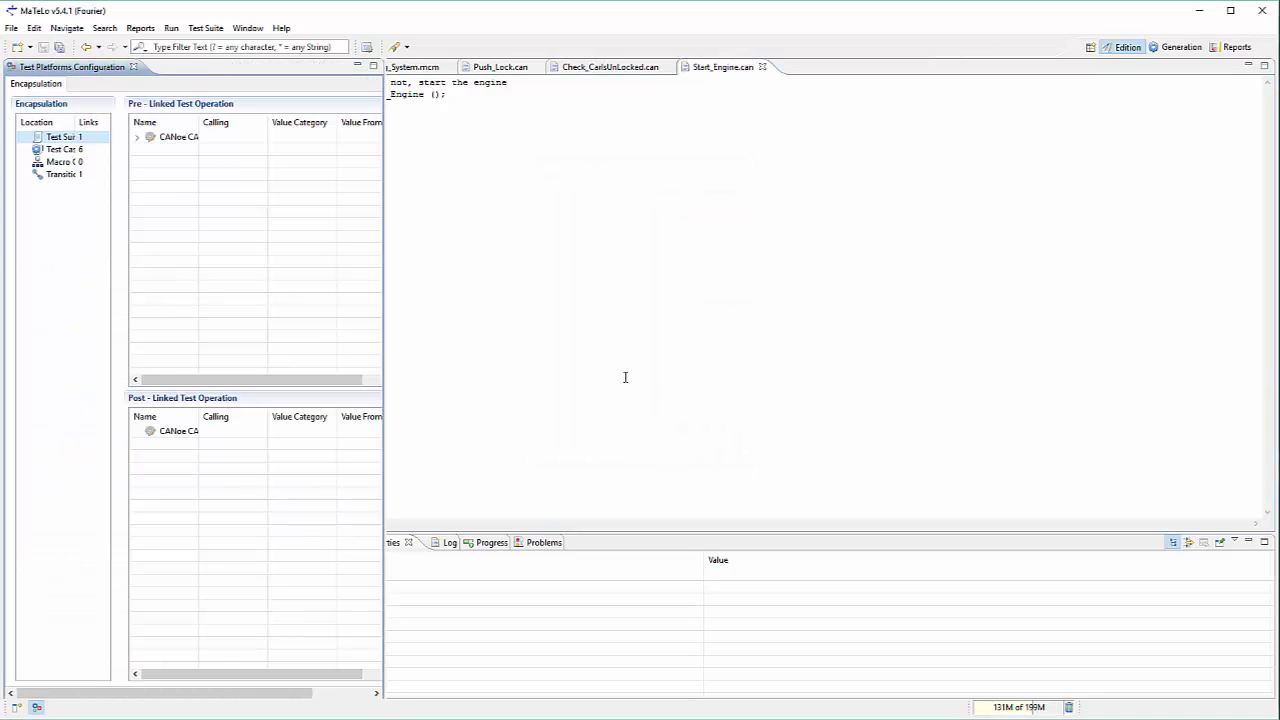
drag(57, 70, 628, 540)
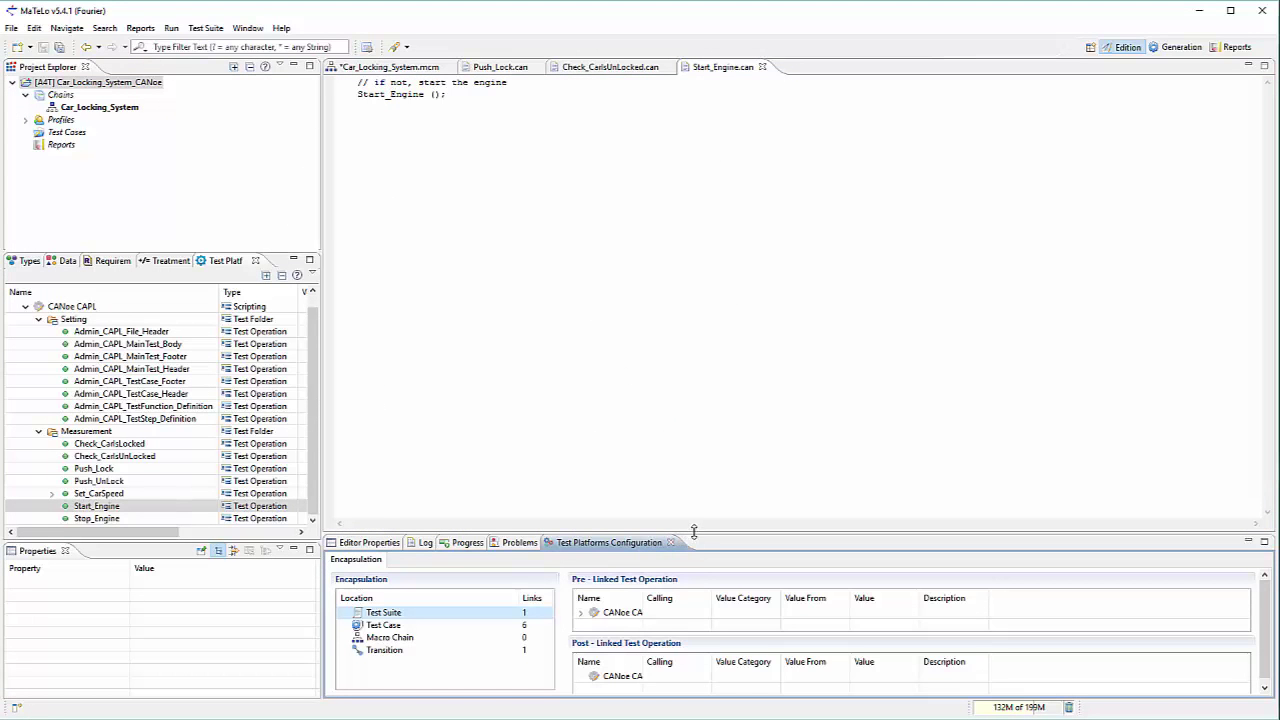
drag(696, 521, 694, 451)
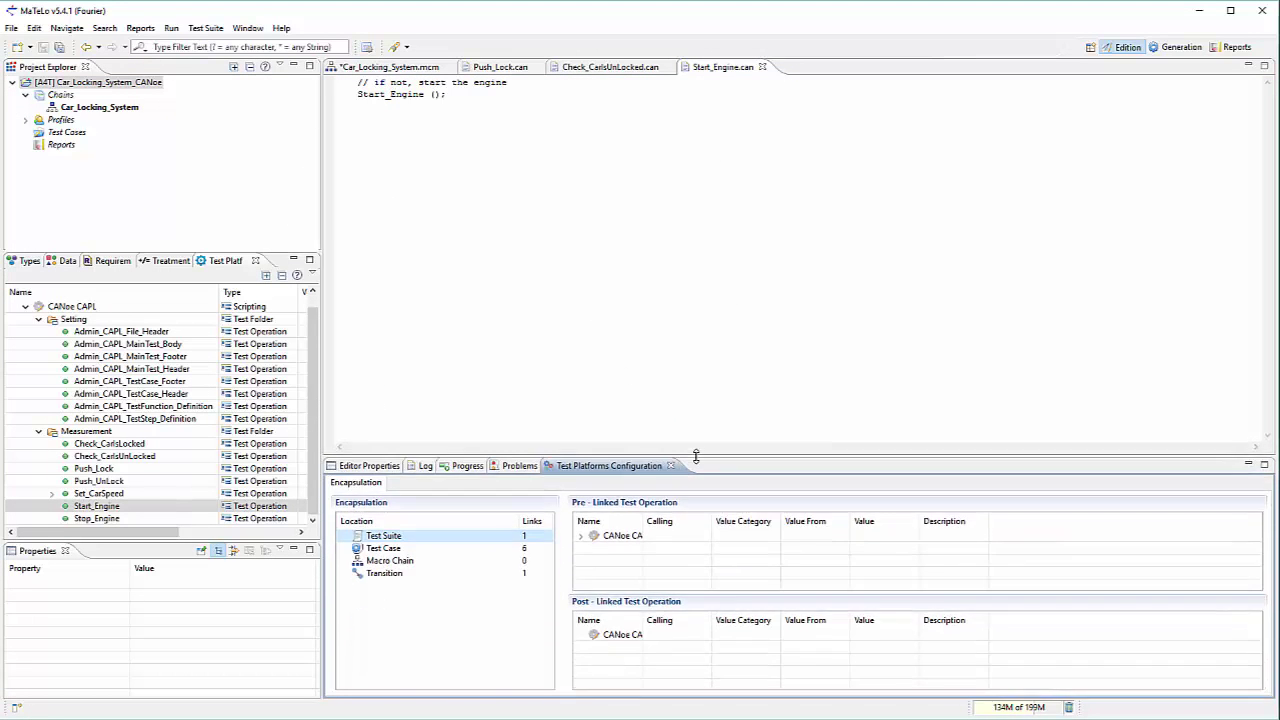
- Expand the CANoe CAPL pre-linked operations and the test case header and footer operations
click(582, 534)
drag(642, 517, 799, 517)
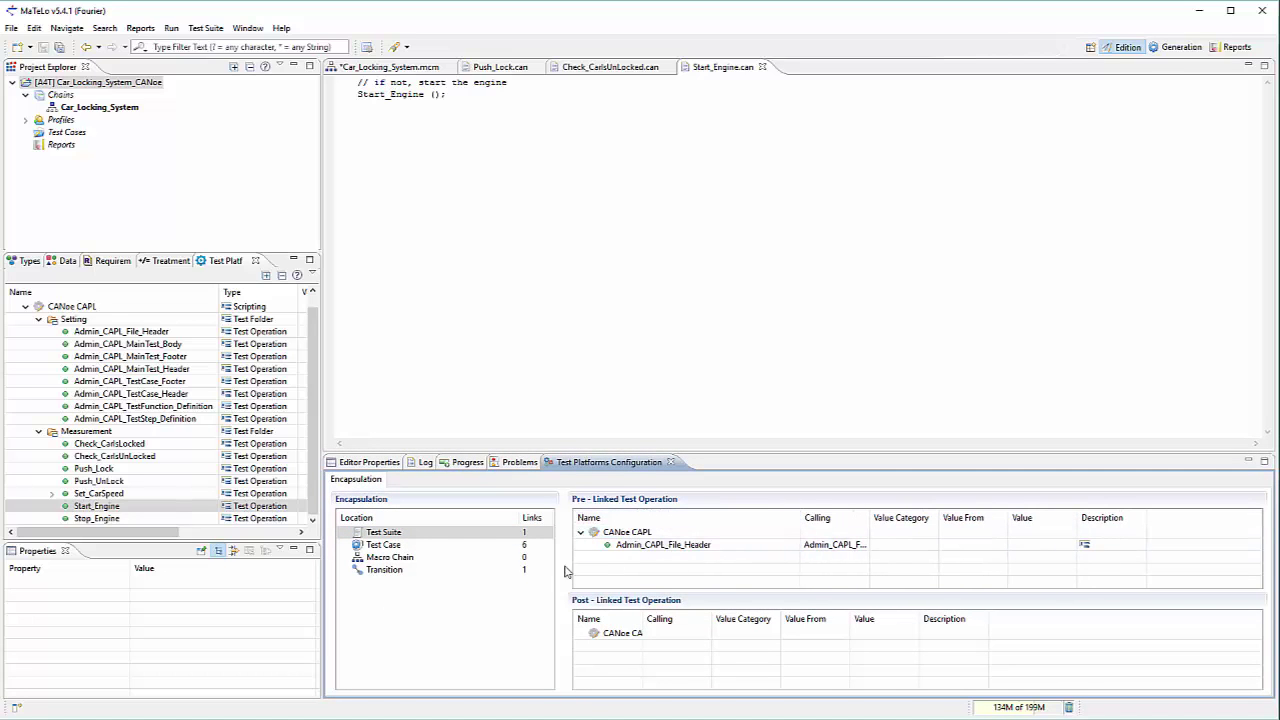
click(386, 546)
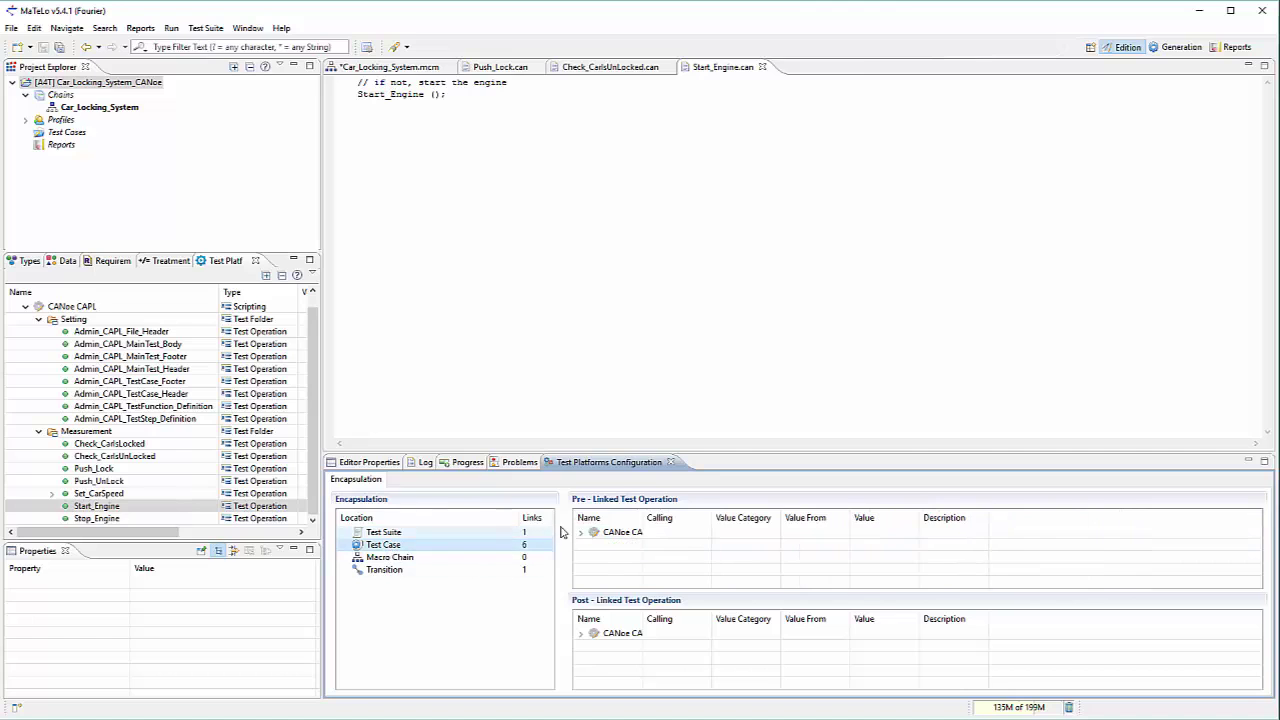
drag(647, 513, 746, 515)
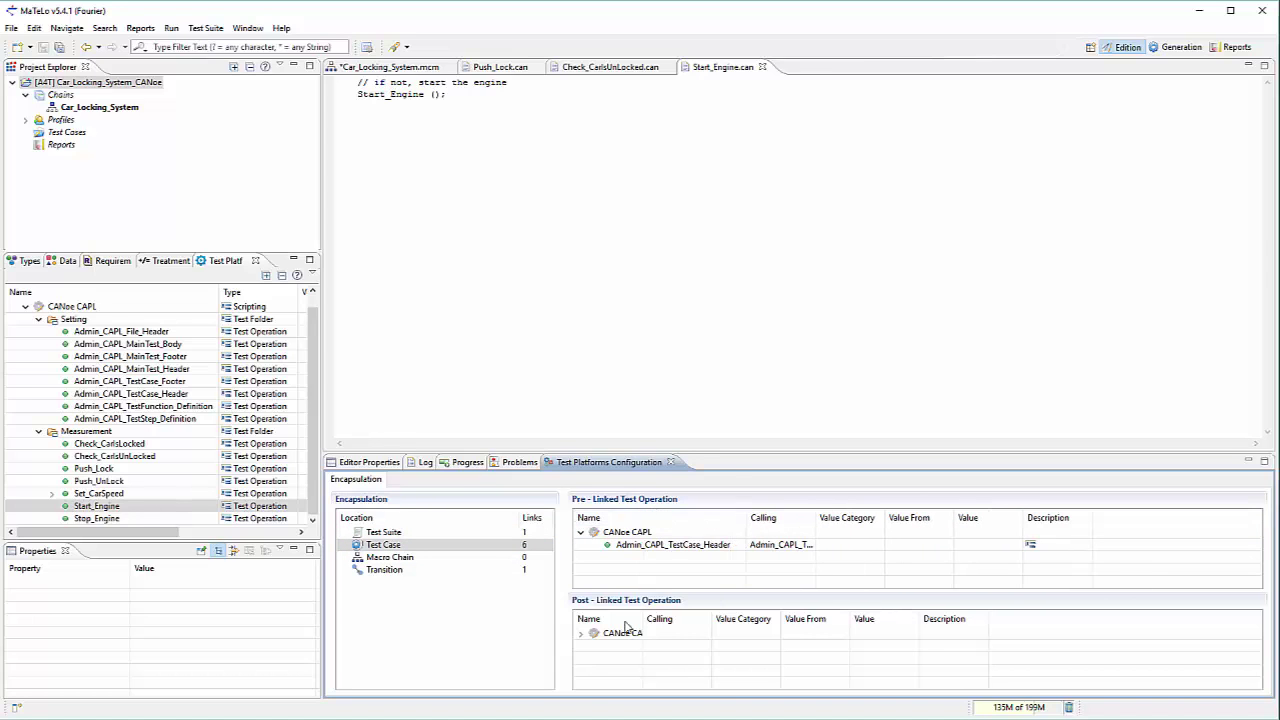
double_click(652, 636)
drag(649, 628, 810, 626)
scroll(779, 684, down, 1)
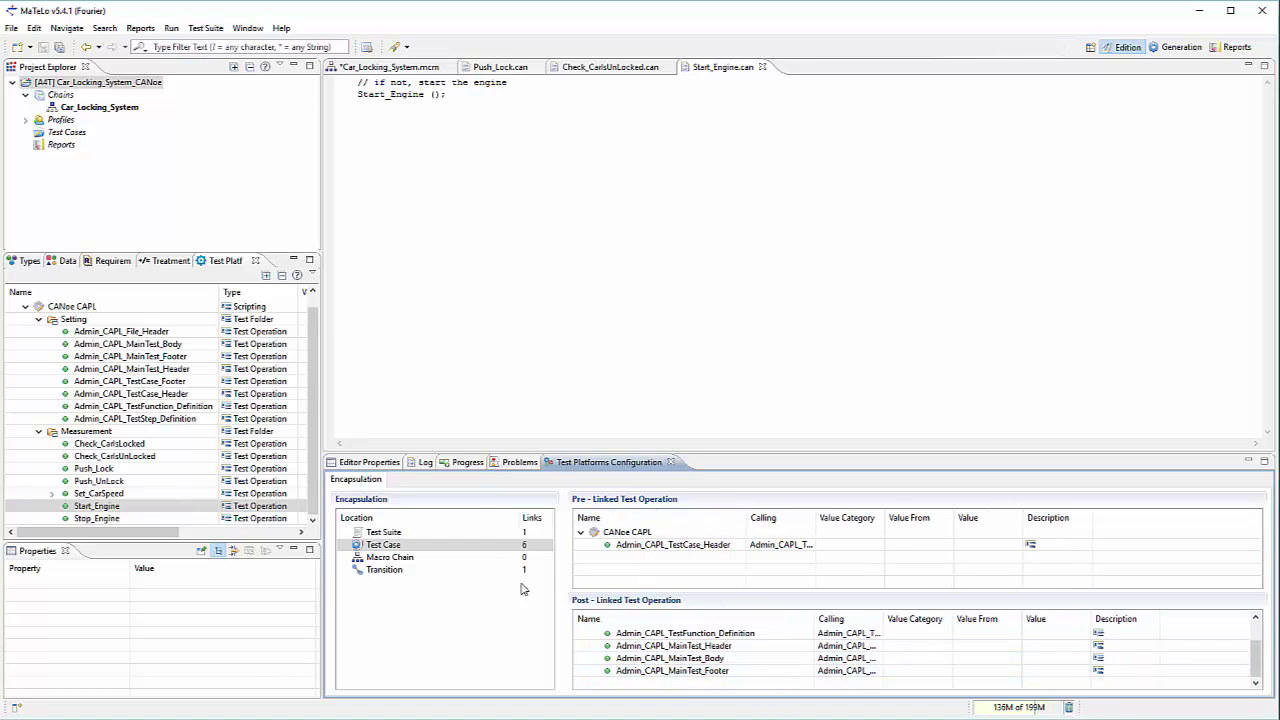
- Show the CANoe CAPL operations run before each transition, such as Admin_CAPL_TestStep_Definition
click(384, 569)
click(582, 534)
drag(643, 517, 772, 518)
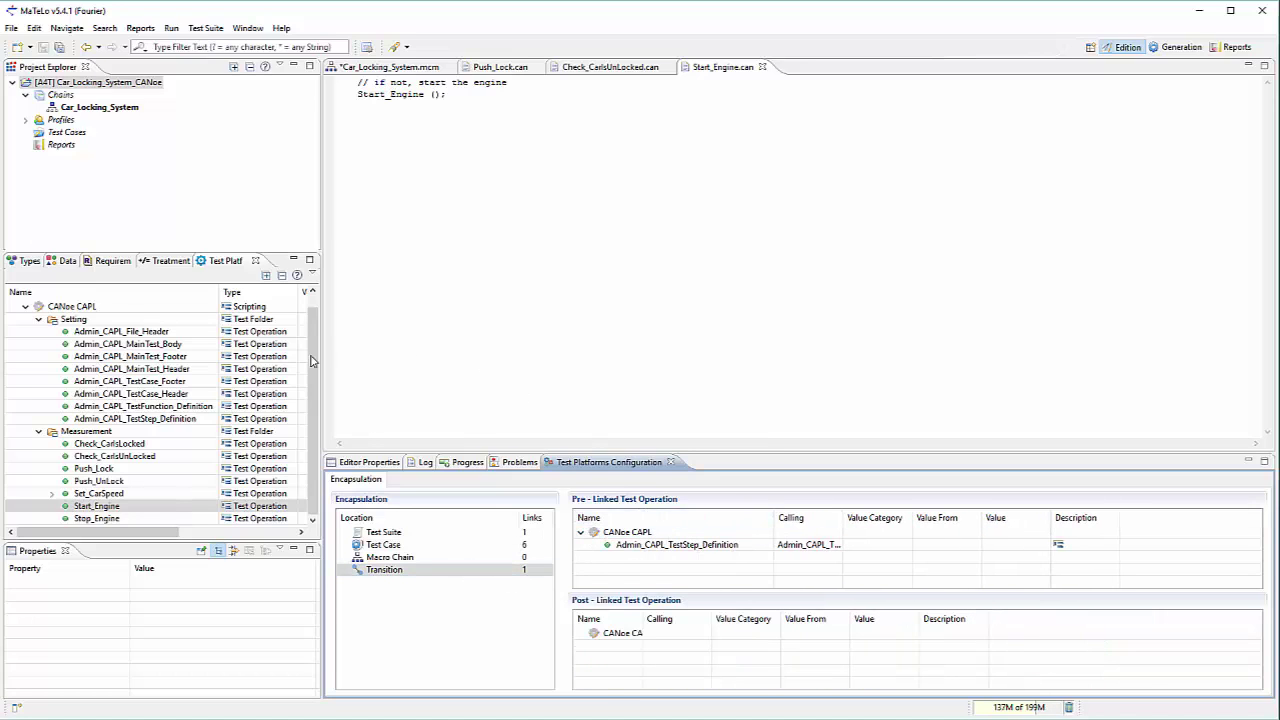
click(110, 432)
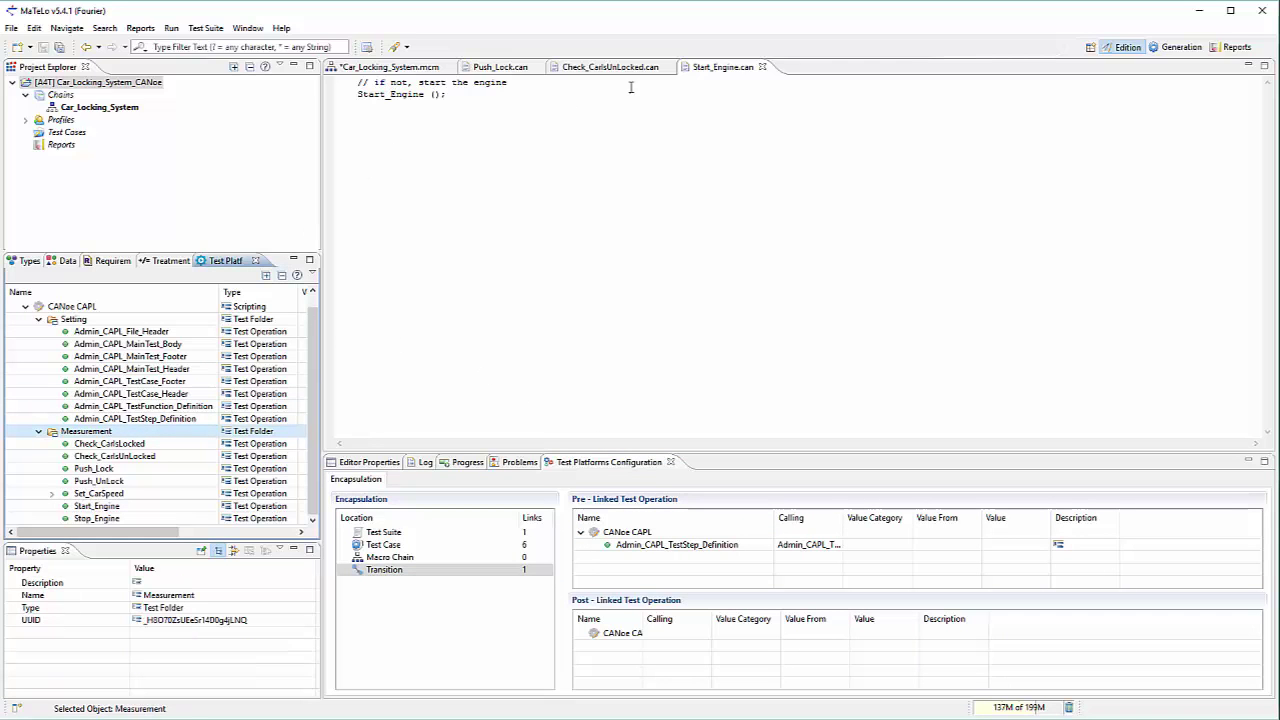
- Fit the car-locking diagram and inspect the Push Unlocked transition's description and UnLock stimulation
click(400, 68)
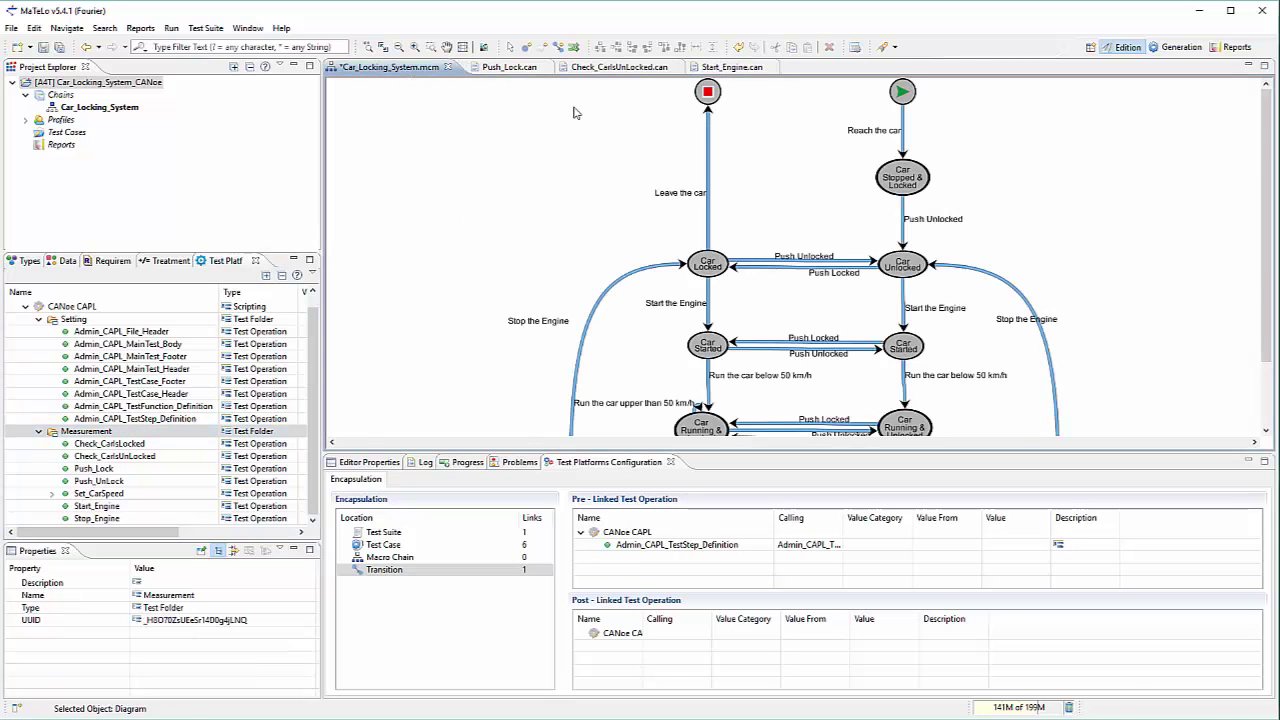
scroll(885, 245, down, 1)
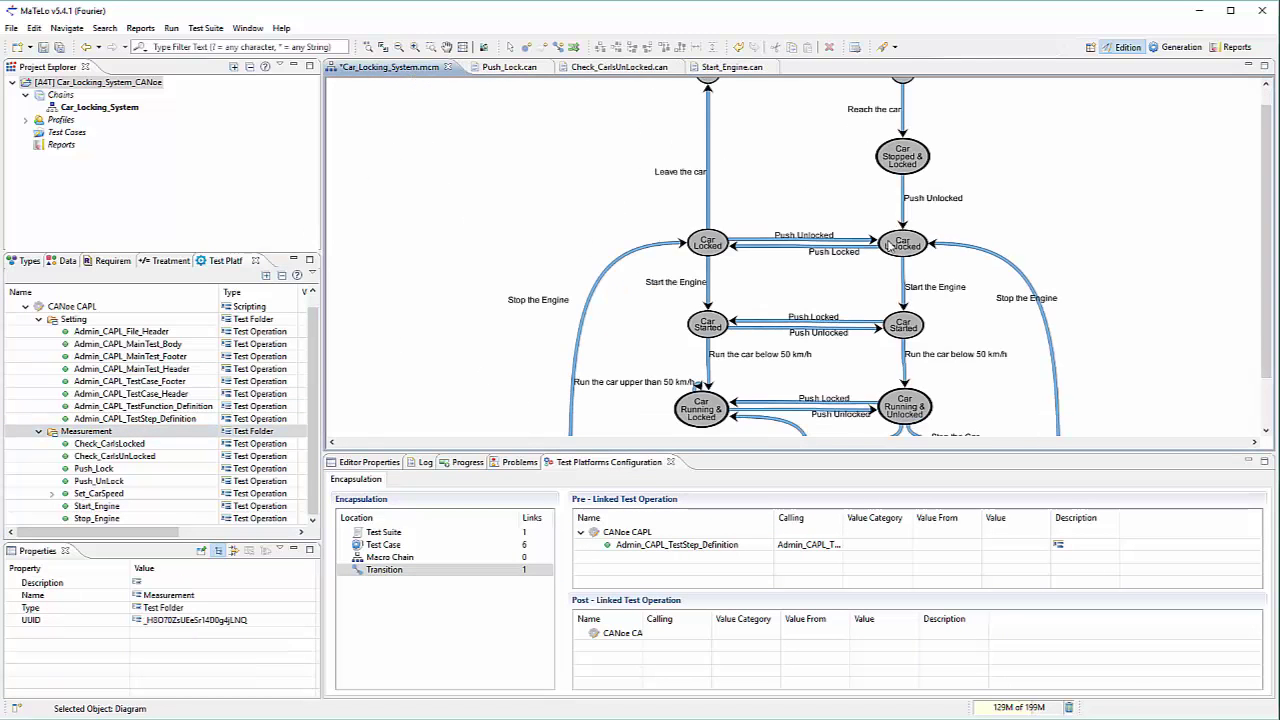
click(378, 47)
click(368, 466)
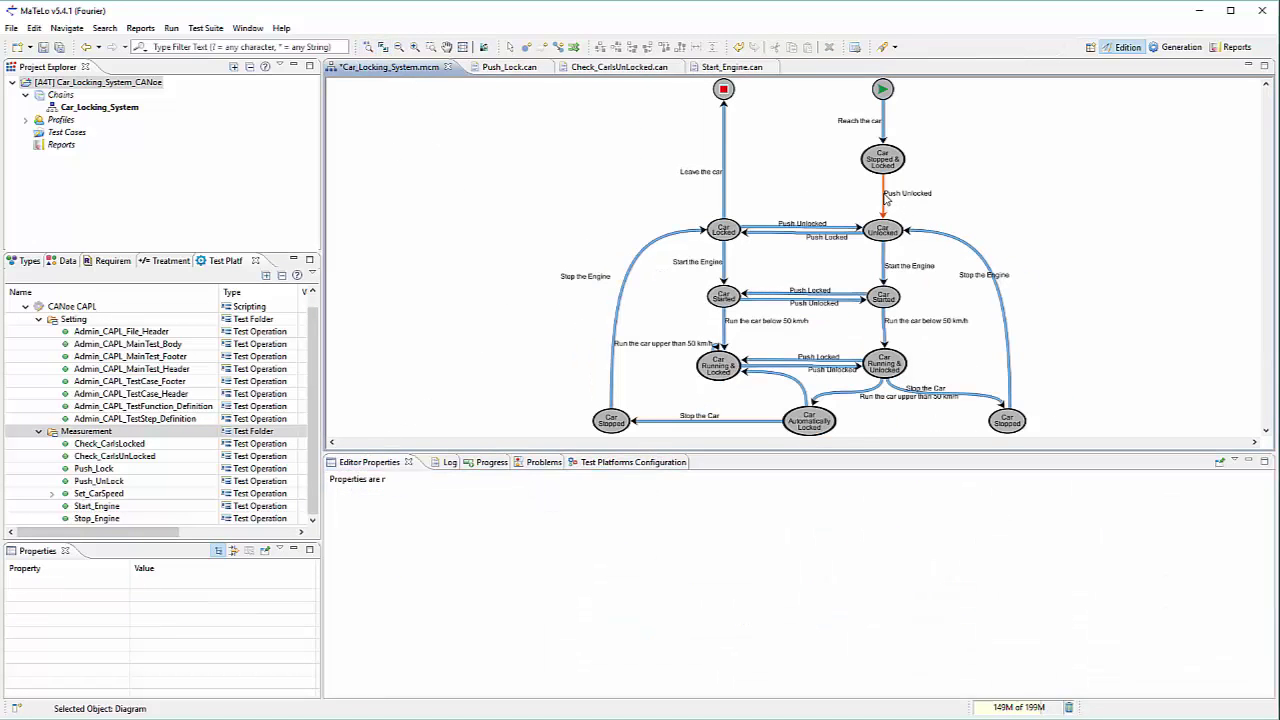
click(884, 200)
click(635, 485)
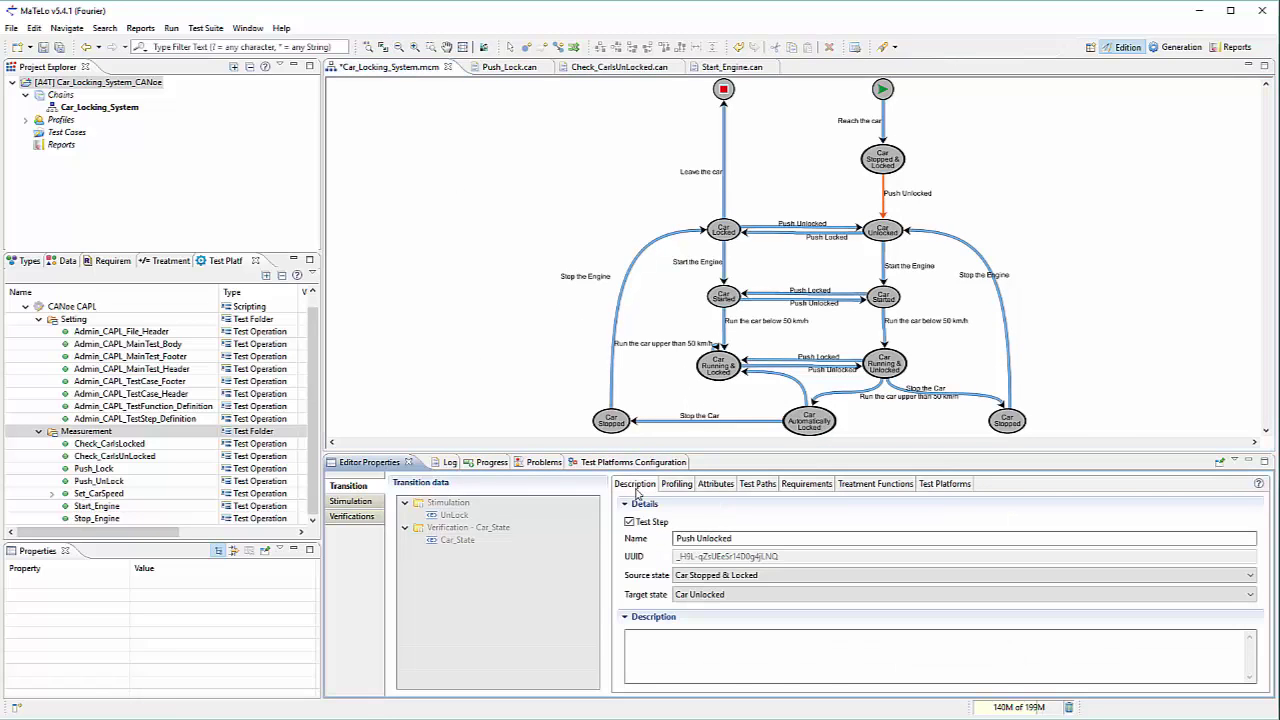
click(453, 515)
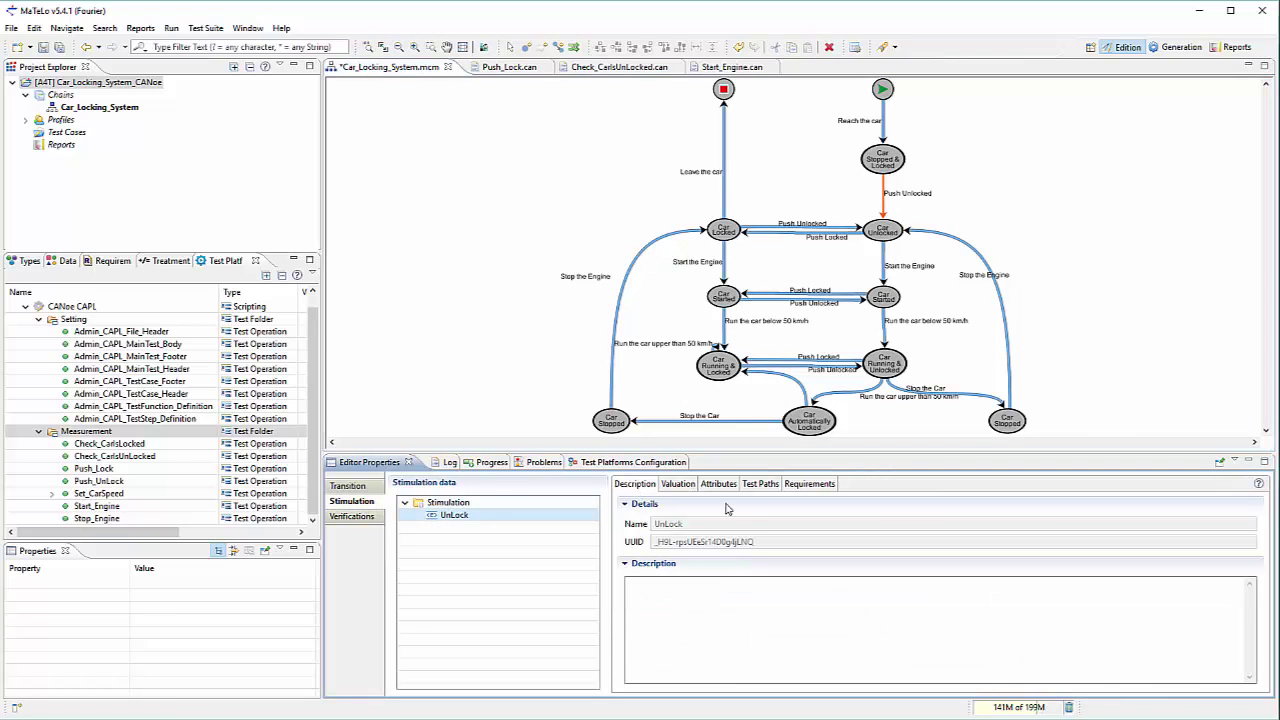
click(352, 486)
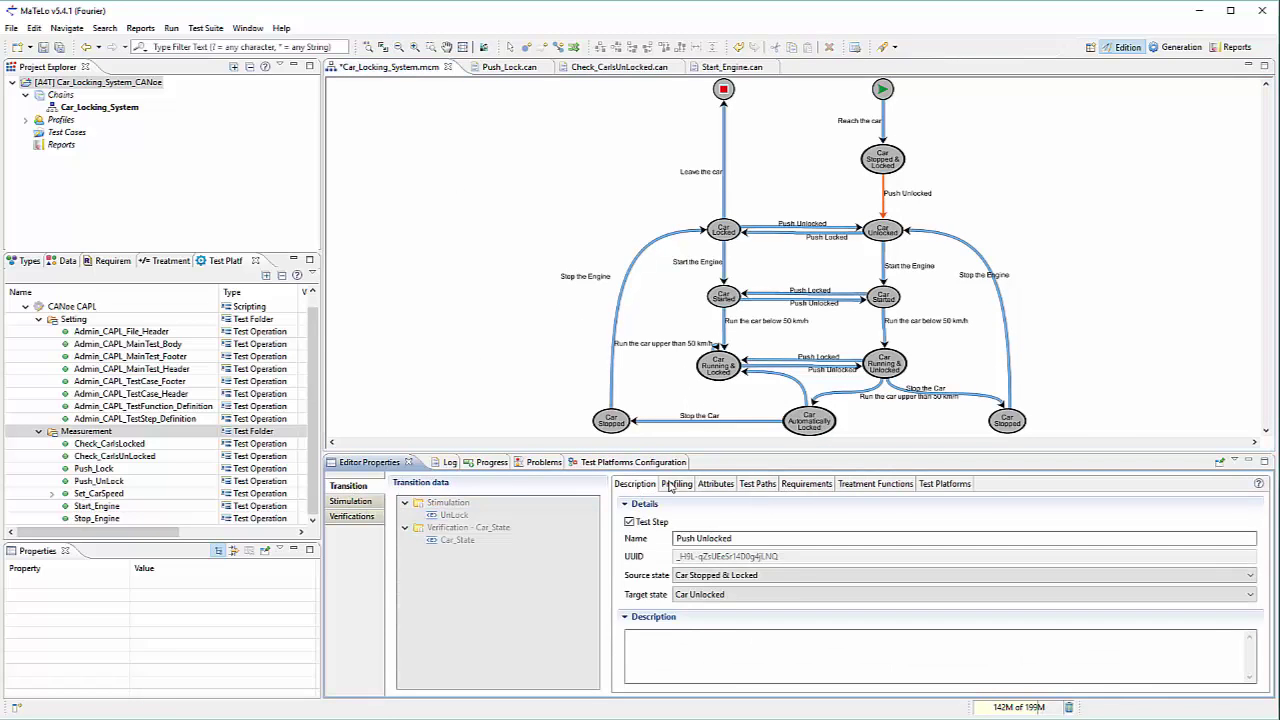
- Show the transition's CANoe CAPL scheduling: Push_UnLock() followed by Check_CarIsUnLocked()
click(944, 484)
click(633, 541)
click(690, 550)
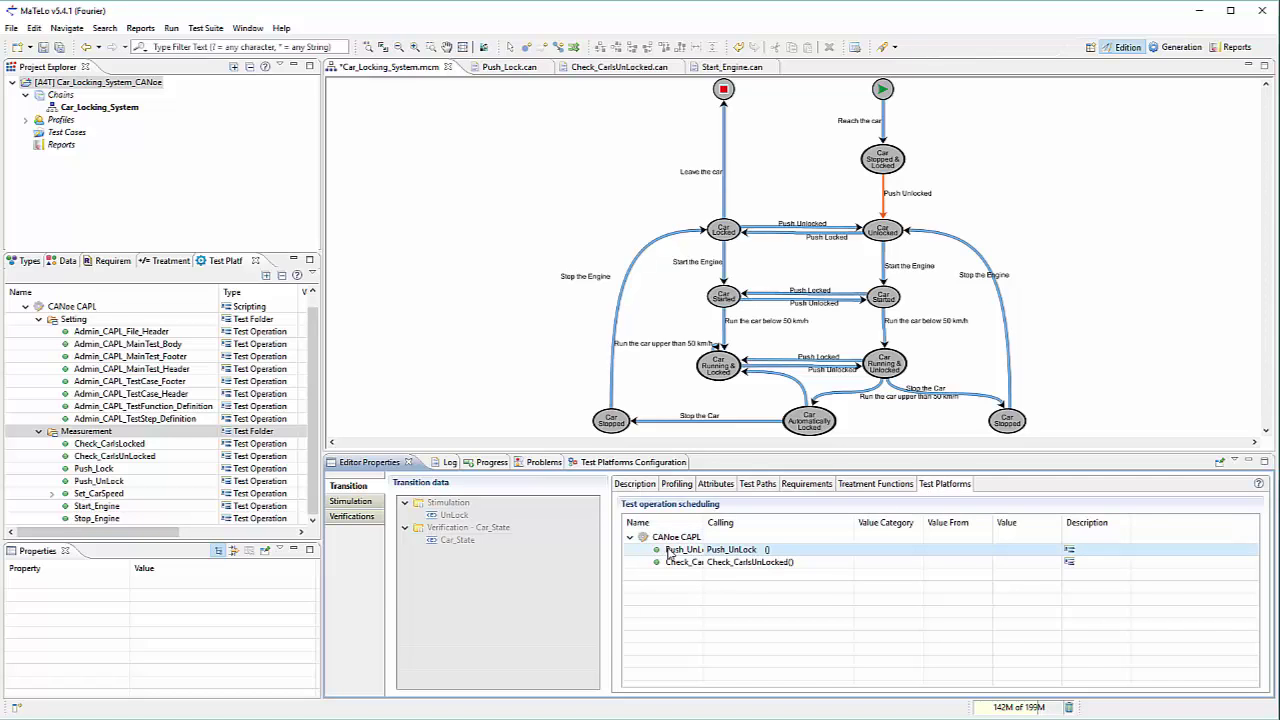
drag(703, 521, 866, 521)
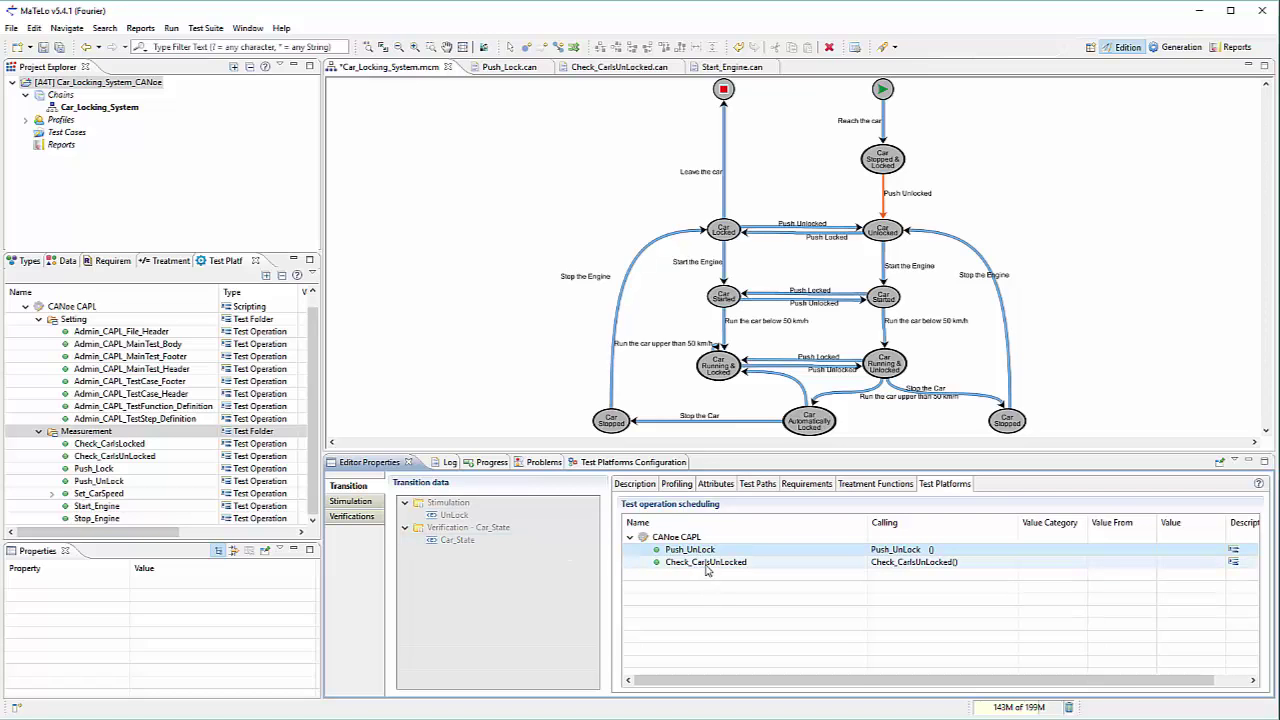
- Expand the over-50 km/h transition's Set_CarSpeed call: Car_Speed input, 10000 time-out
click(855, 398)
click(630, 537)
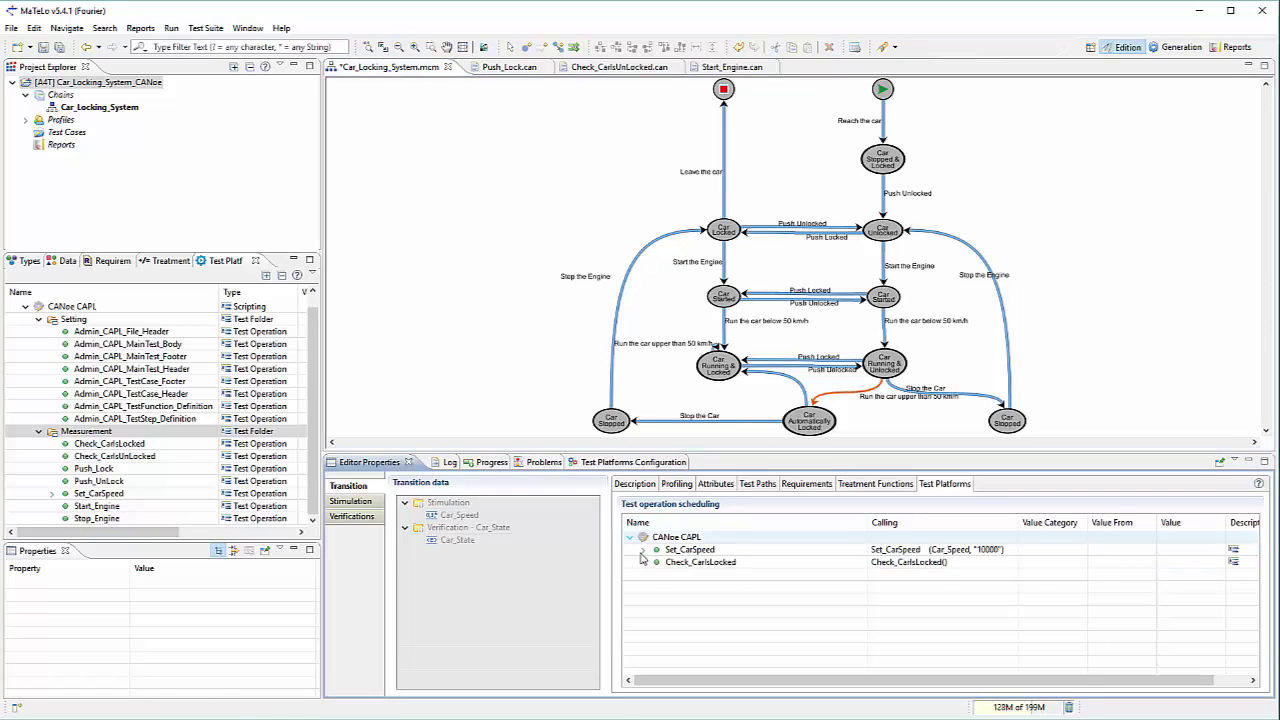
click(643, 550)
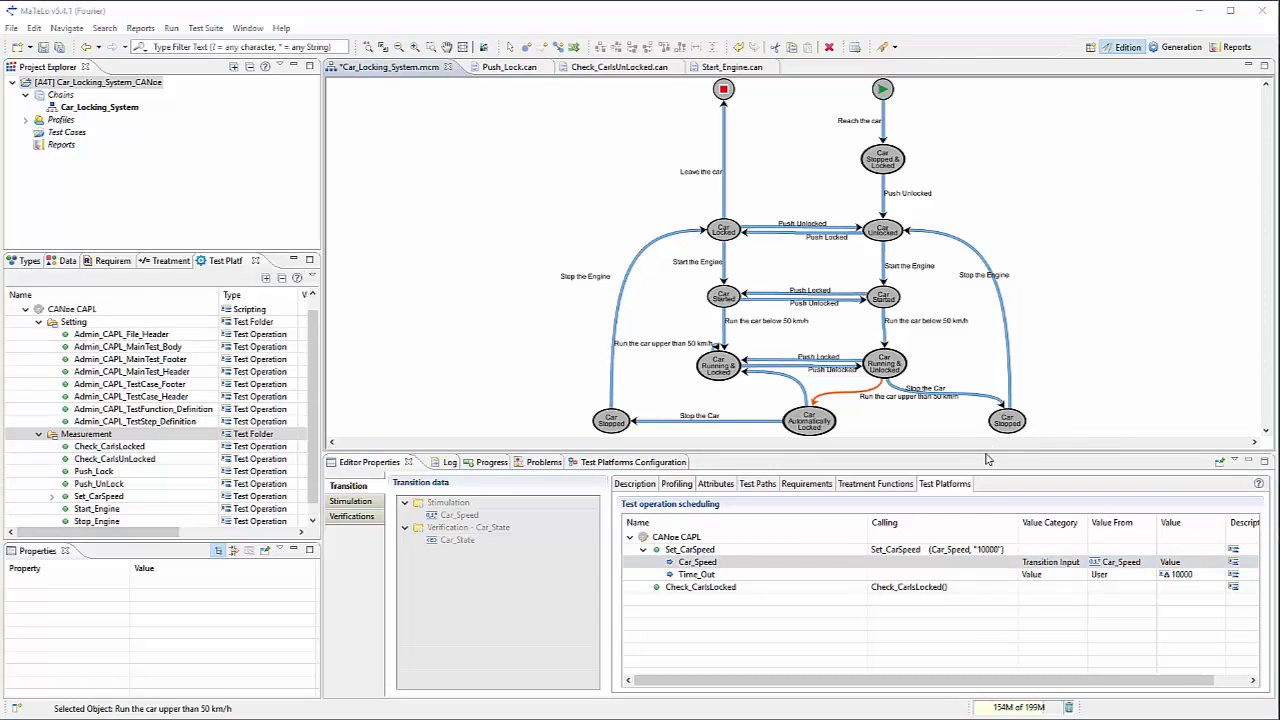
drag(987, 452, 987, 480)
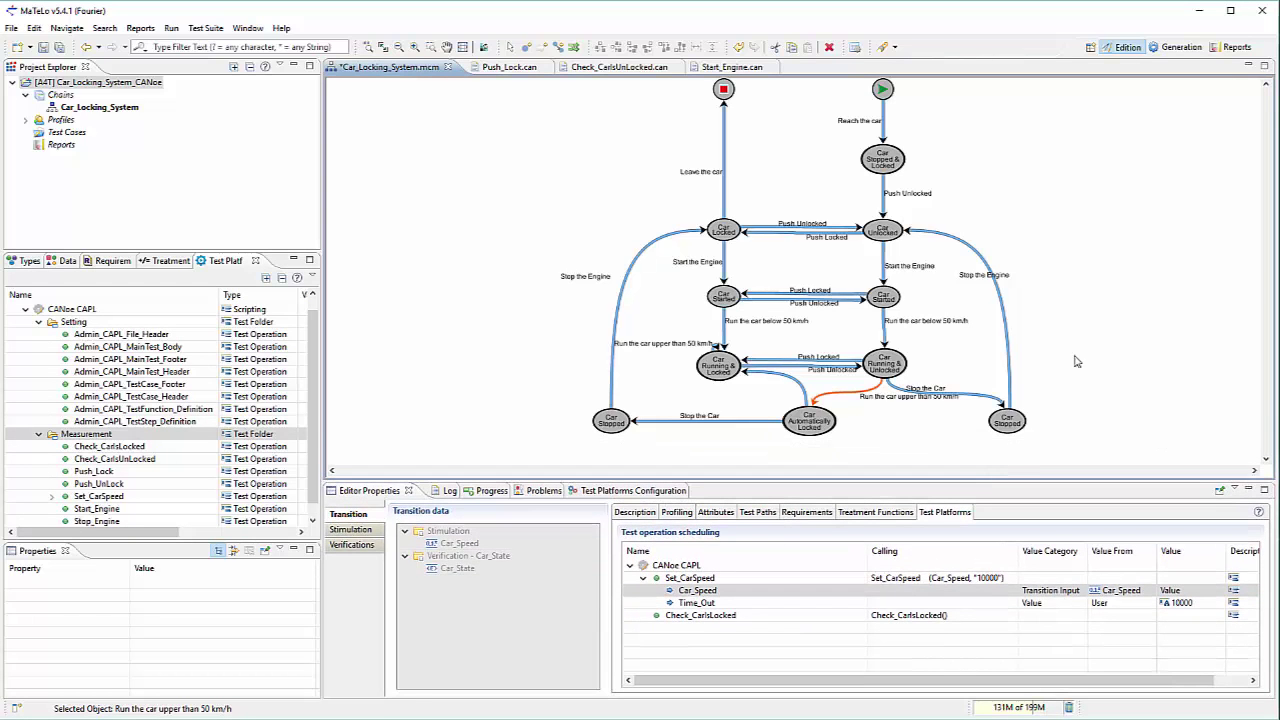
- Generate TestCase1 (24 transitions) with the Default Strategy and Minimum (Arcs Coverage) algorithm
click(1183, 50)
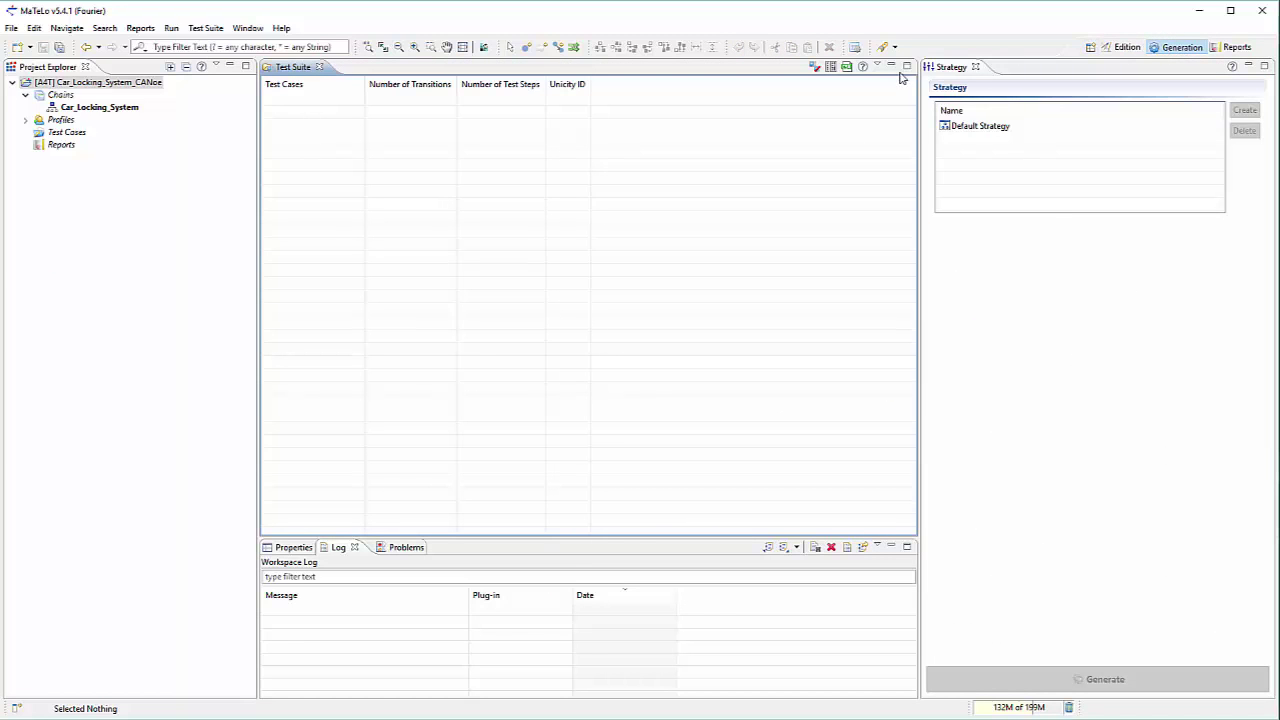
click(1001, 133)
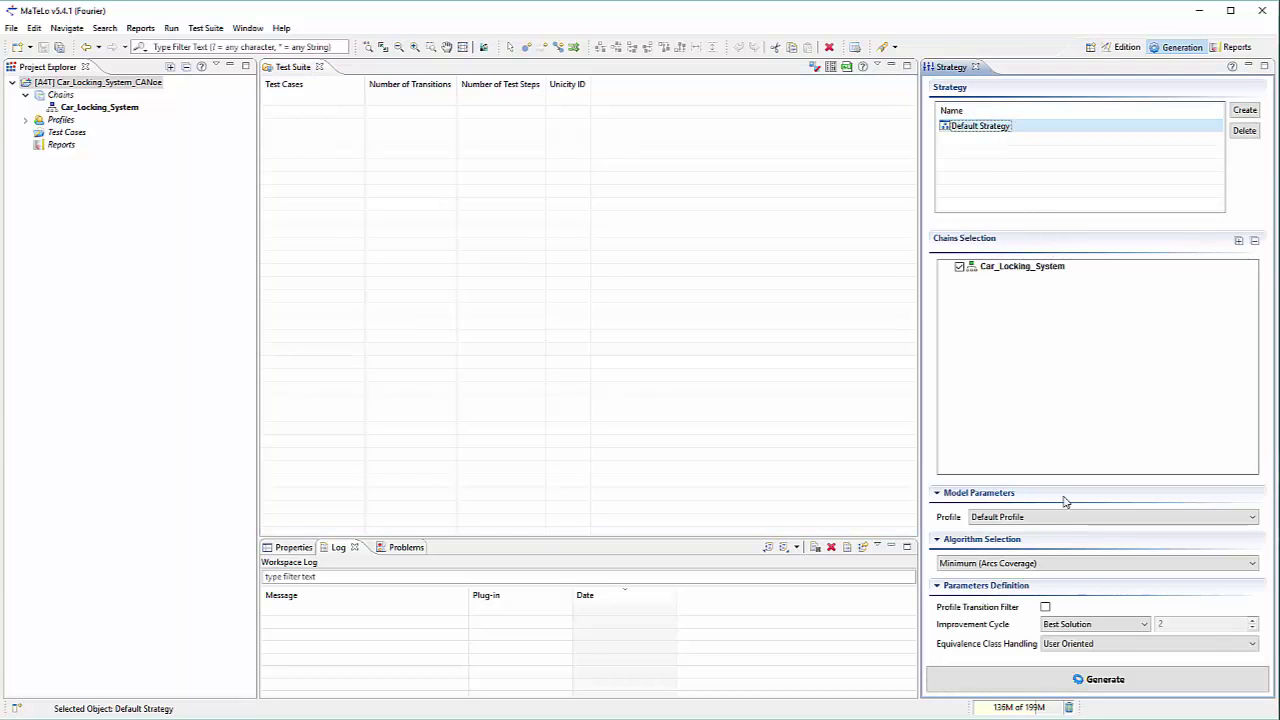
click(1063, 564)
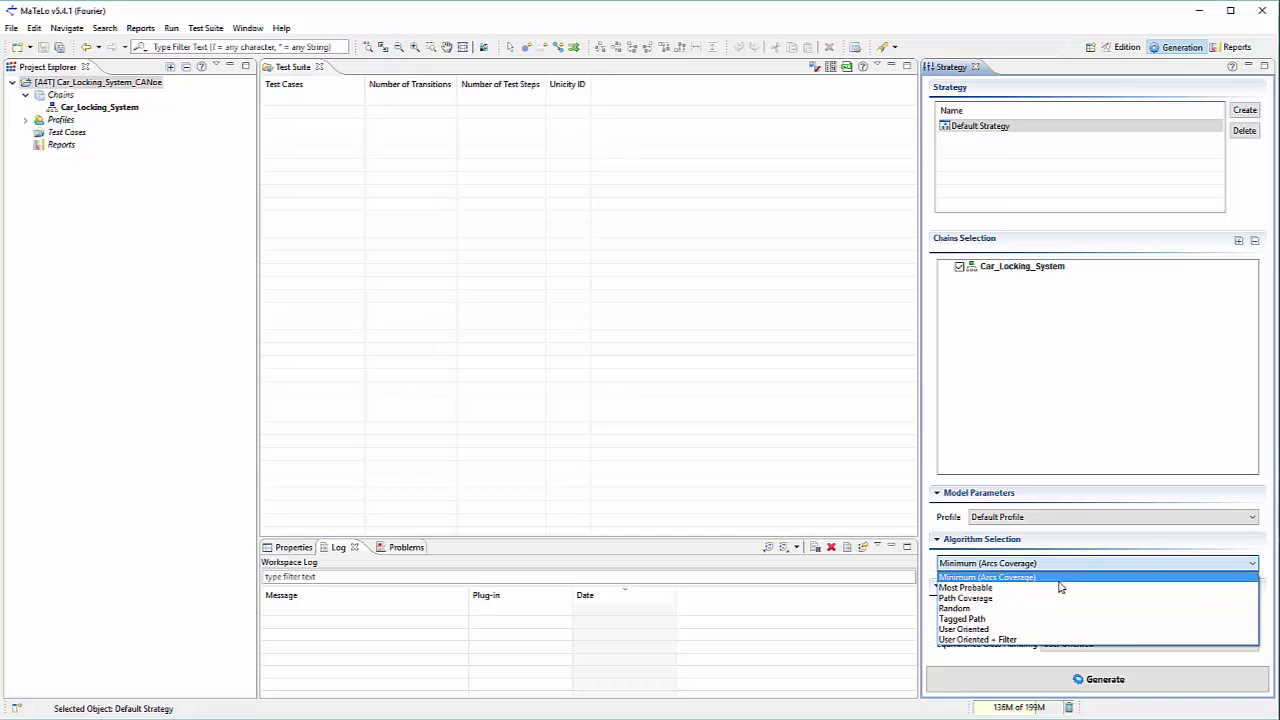
click(1059, 582)
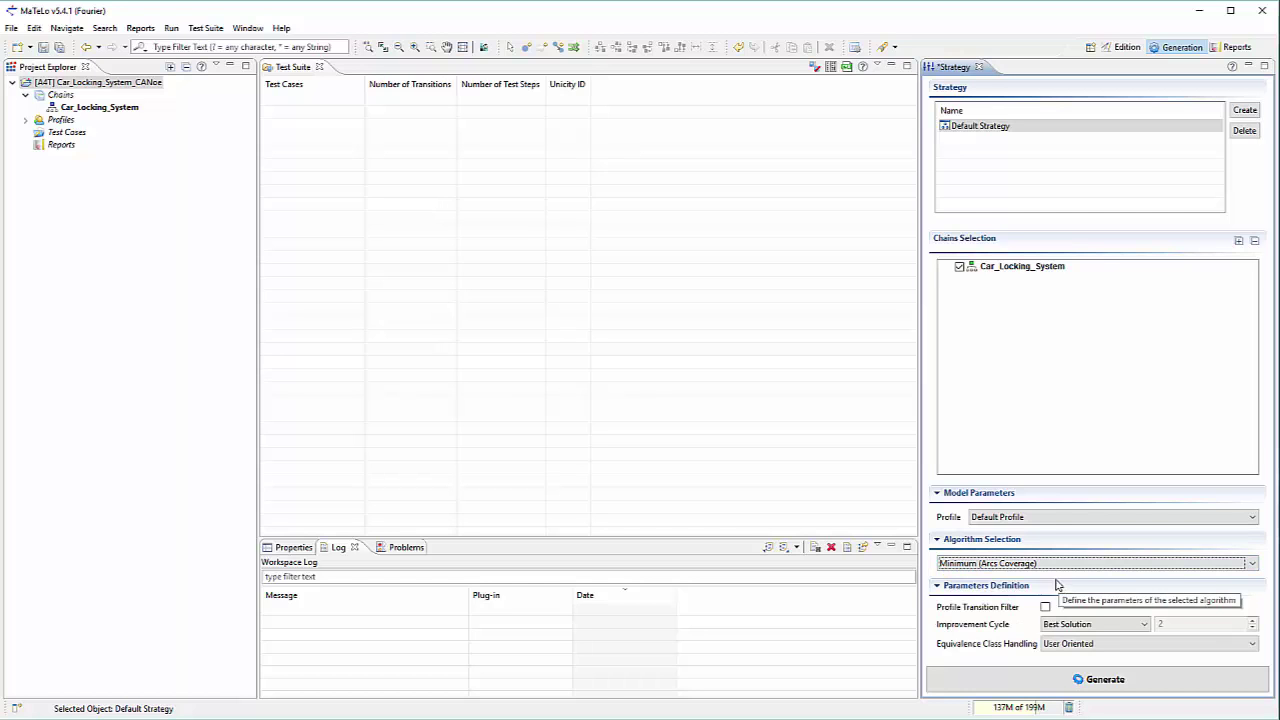
click(1135, 682)
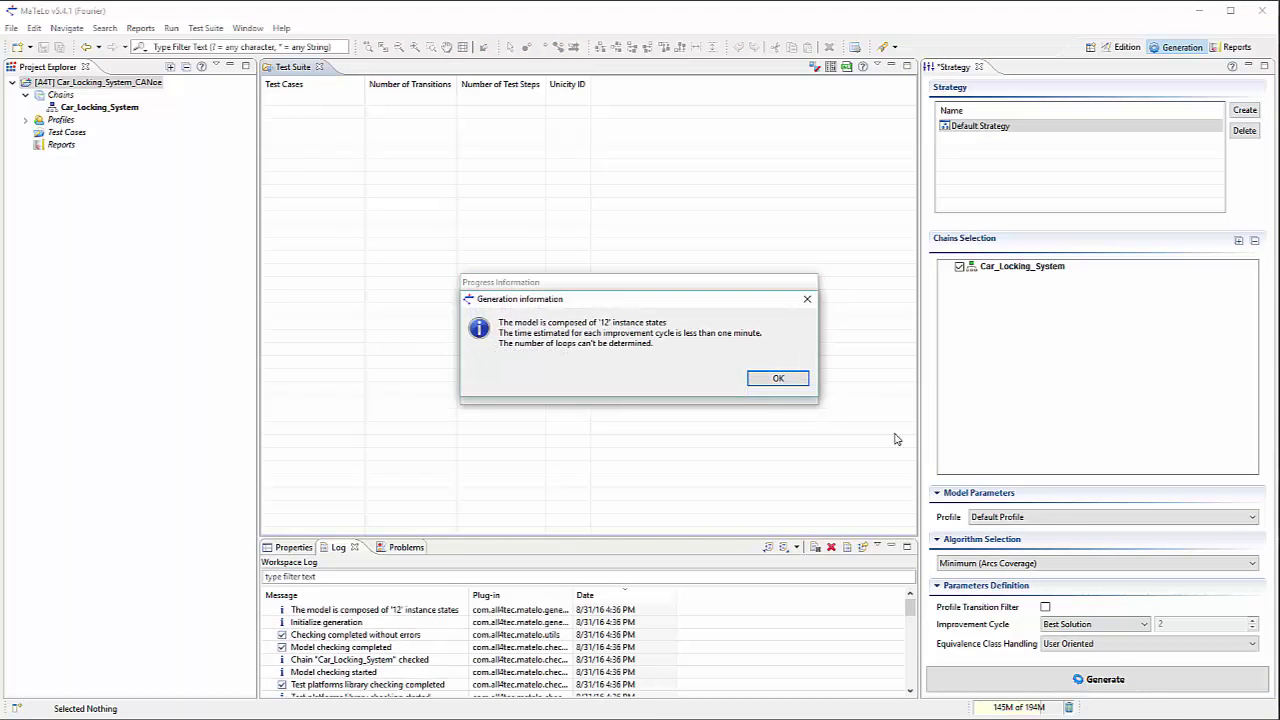
click(776, 379)
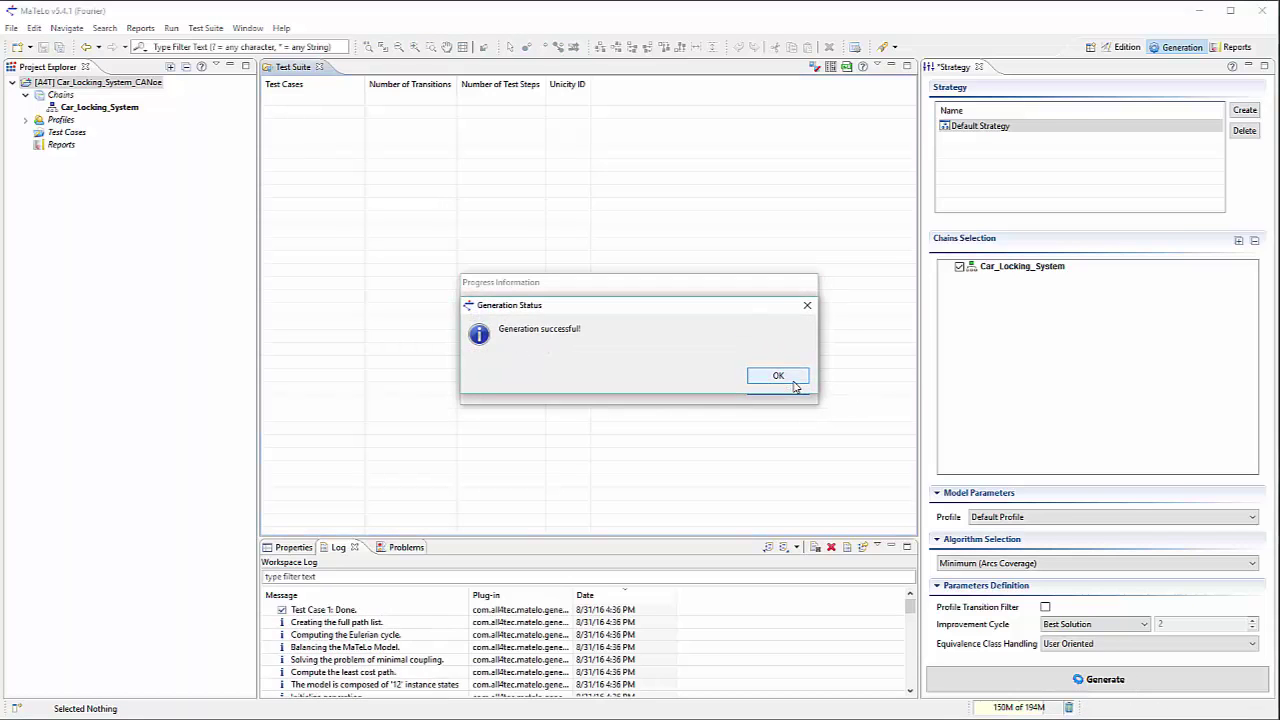
click(795, 387)
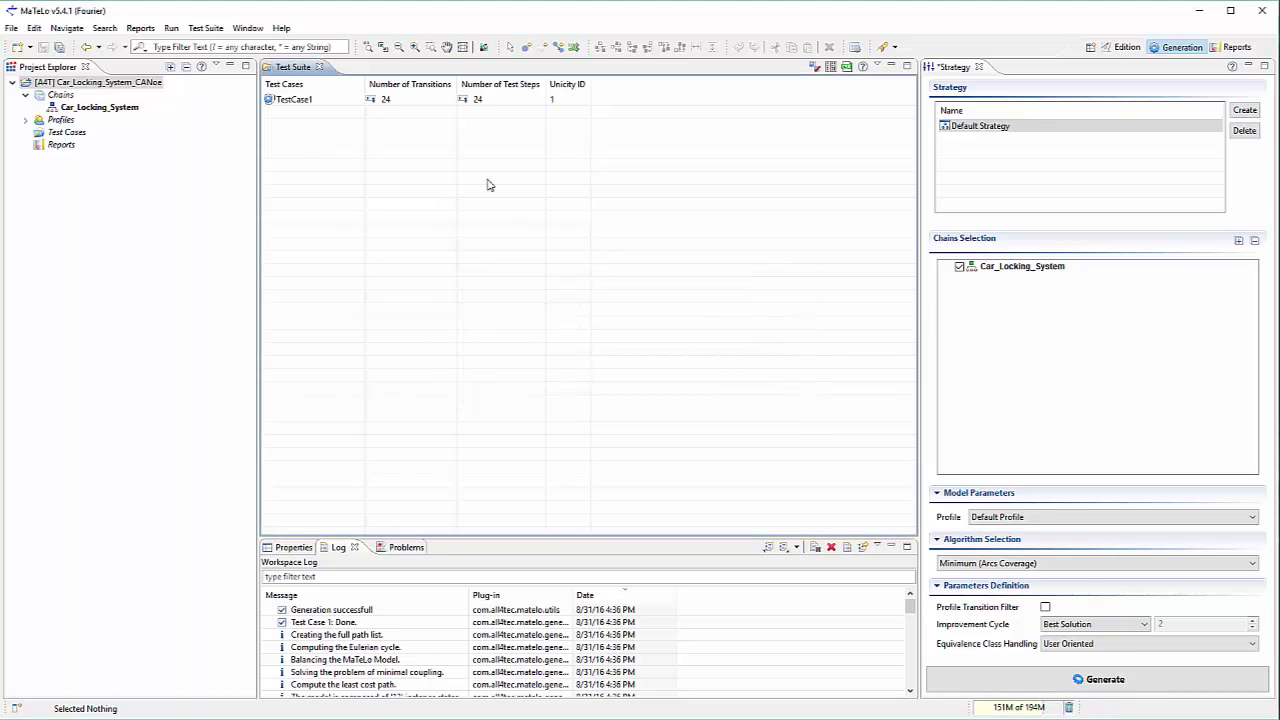
- Open TestCase1 full-window, scroll through its later steps, then restore the surrounding panels
double_click(294, 101)
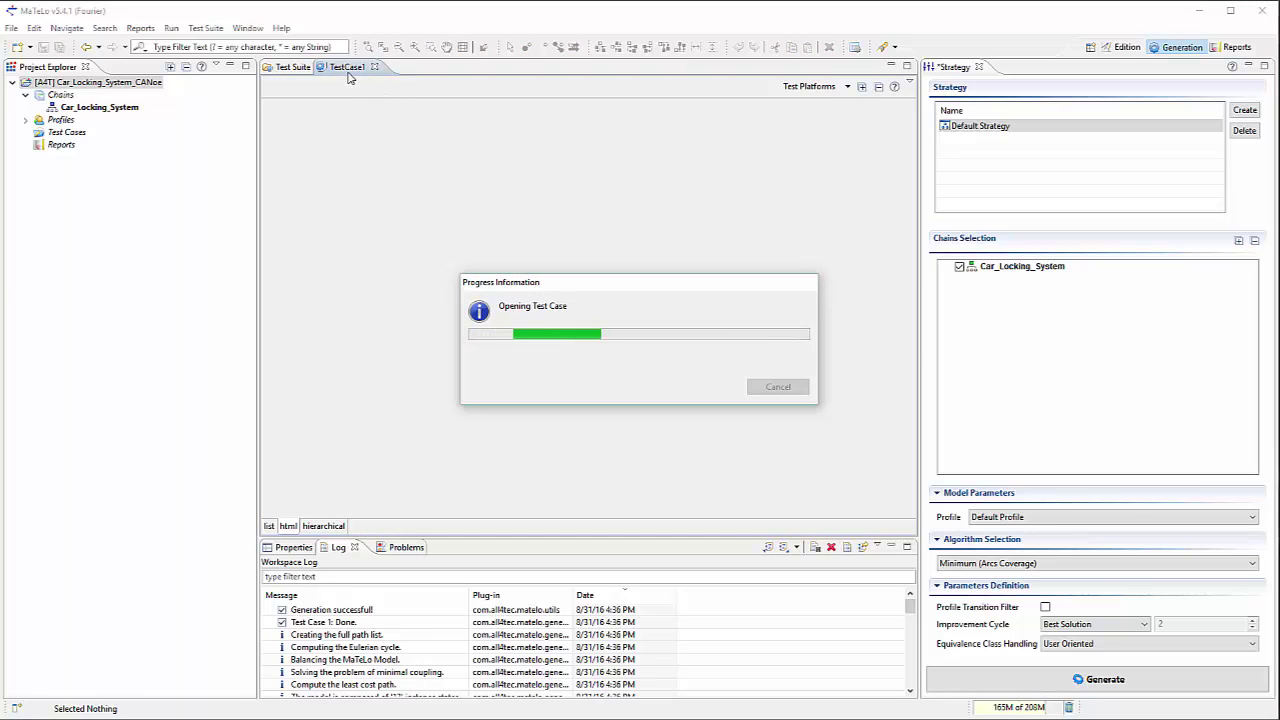
double_click(347, 66)
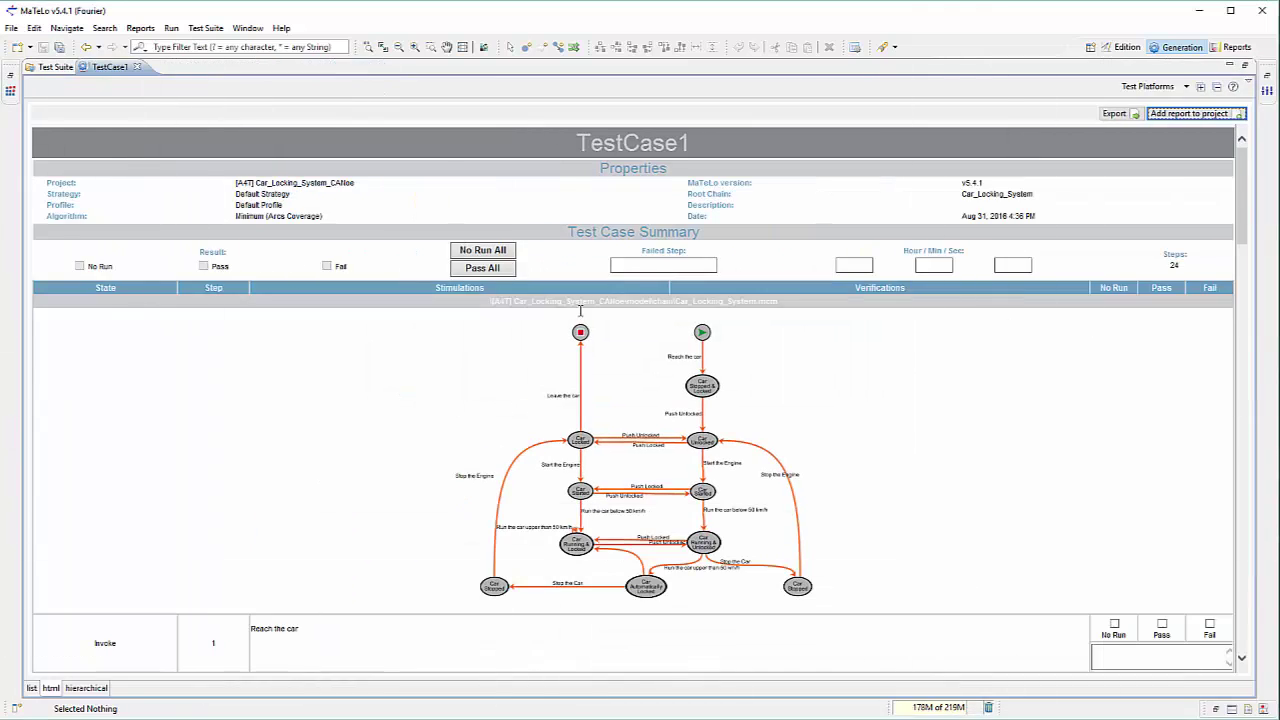
scroll(698, 390, down, 5)
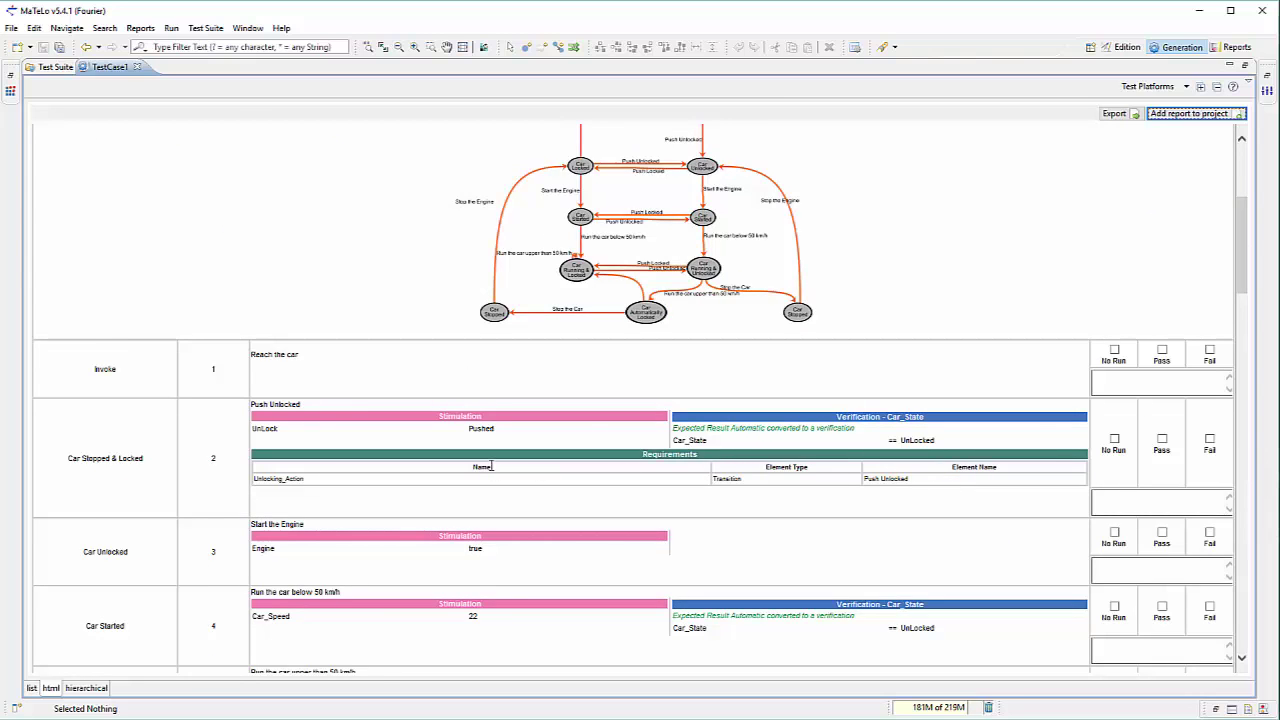
scroll(491, 466, down, 5)
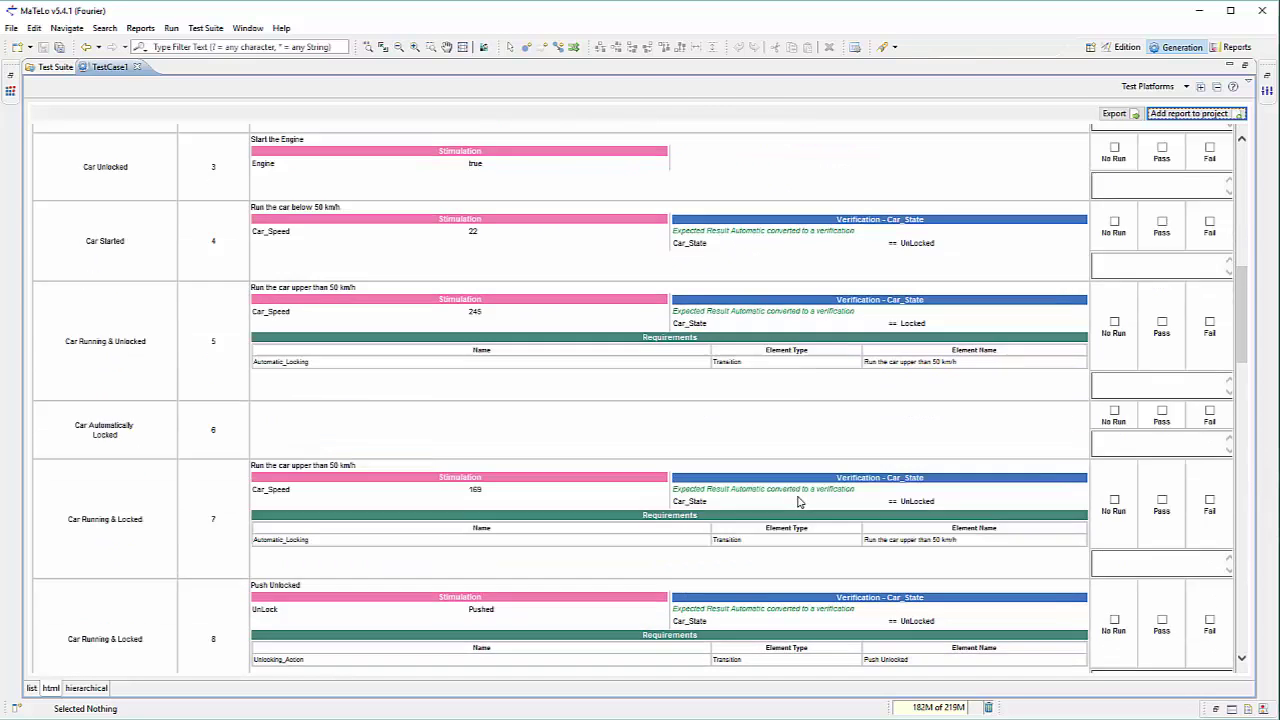
scroll(798, 501, down, 3)
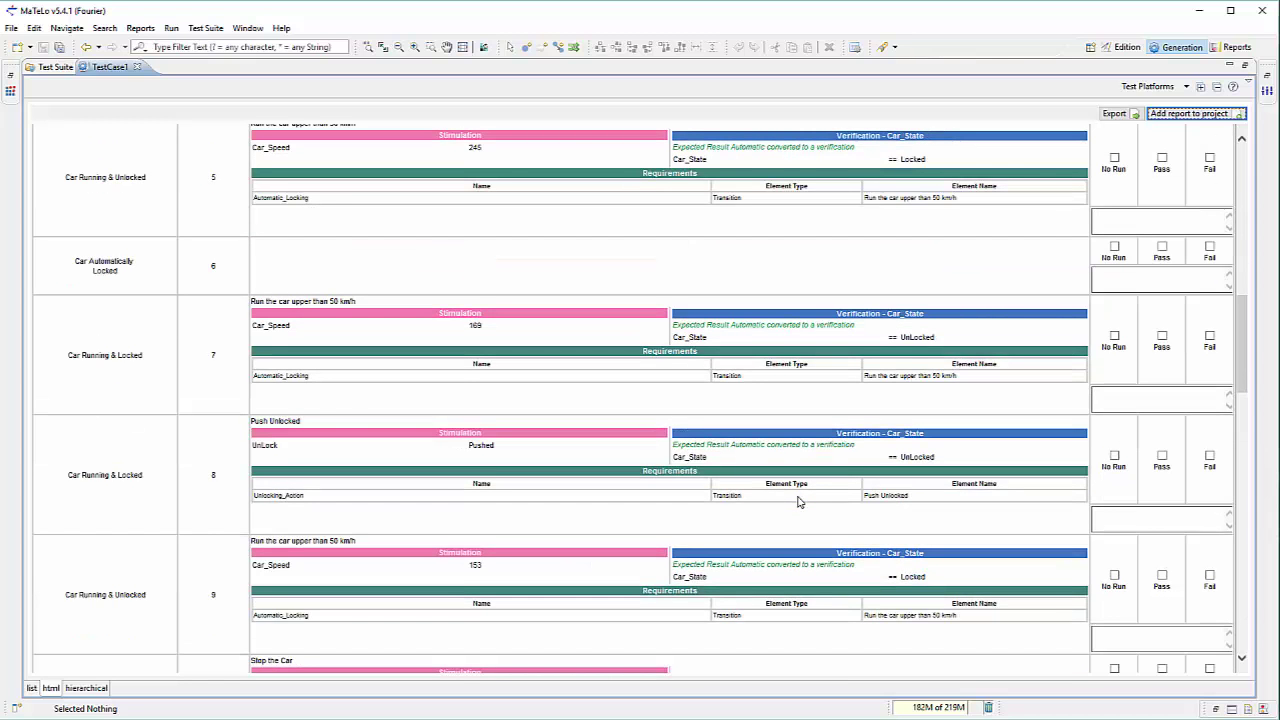
scroll(798, 501, down, 5)
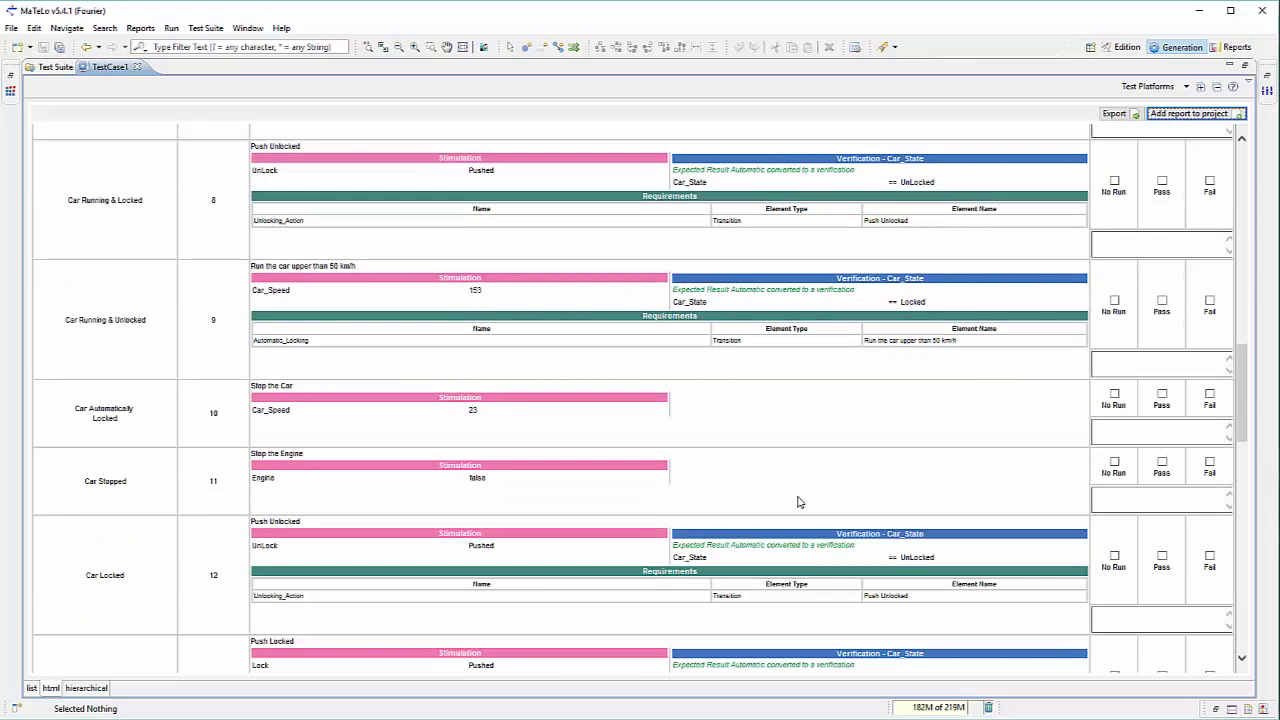
scroll(798, 501, down, 5)
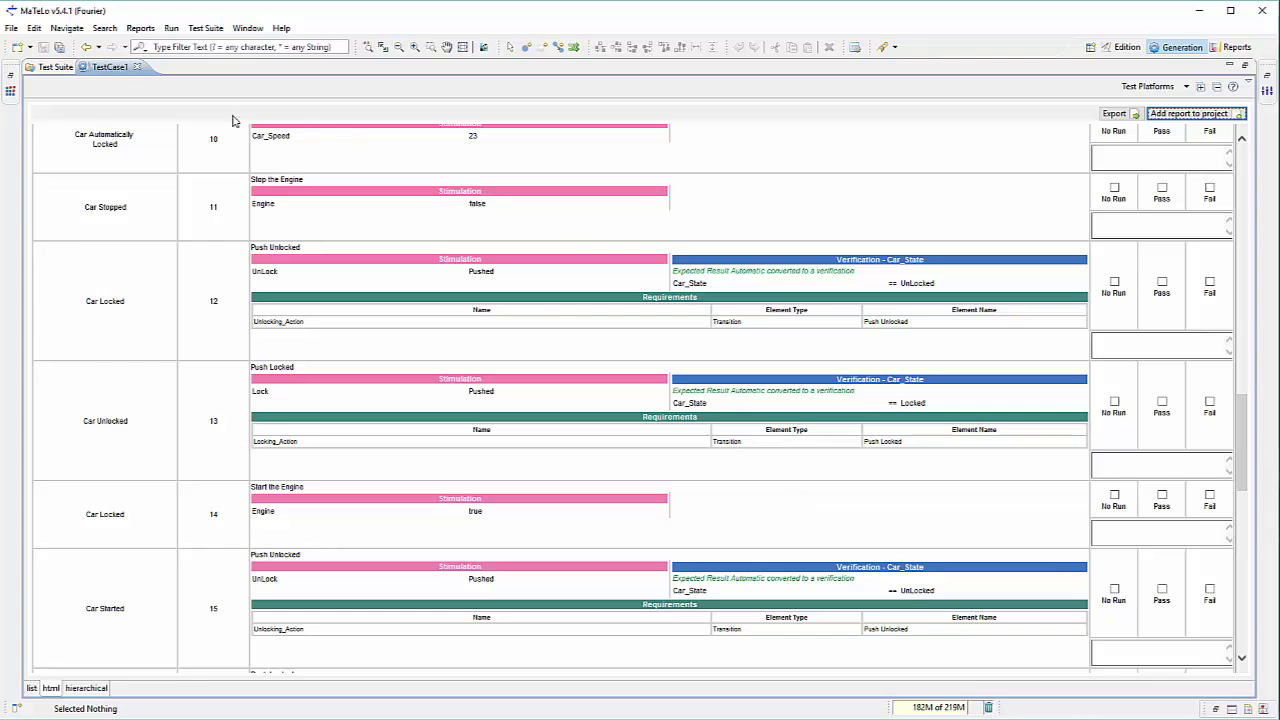
double_click(112, 70)
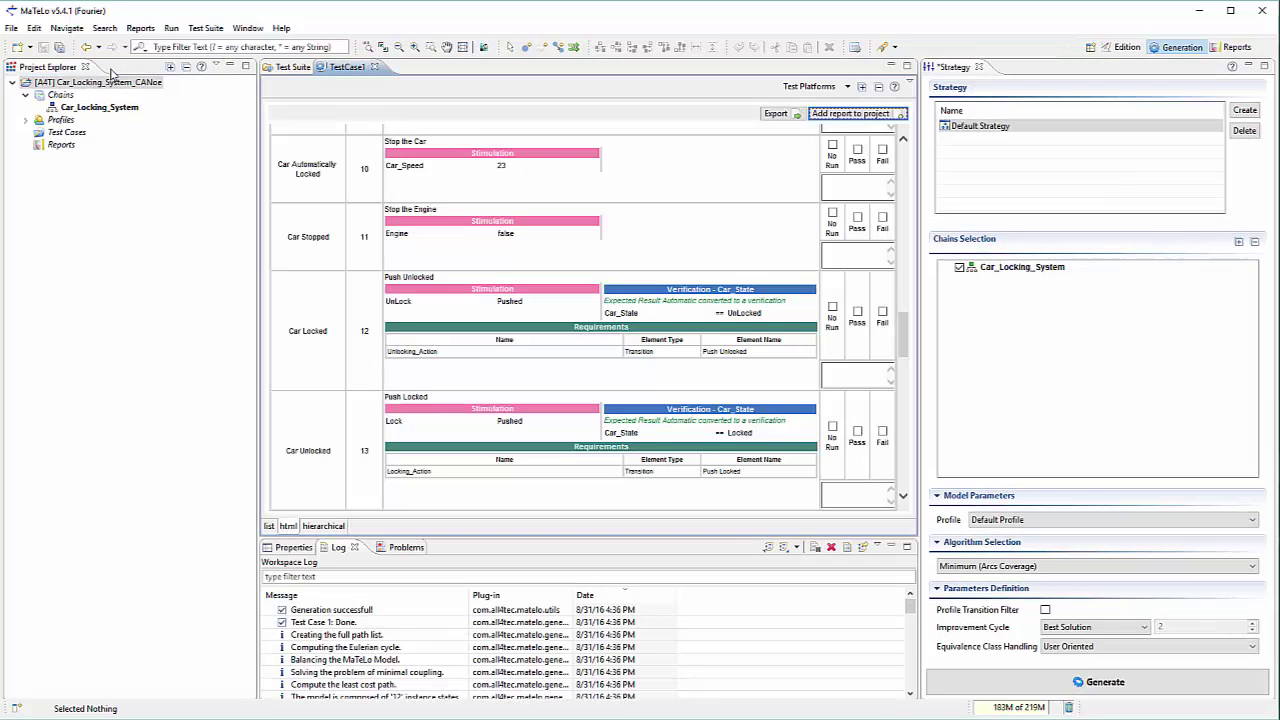
- Close the TestCase1 step view and add TestCase1 to the project
click(373, 67)
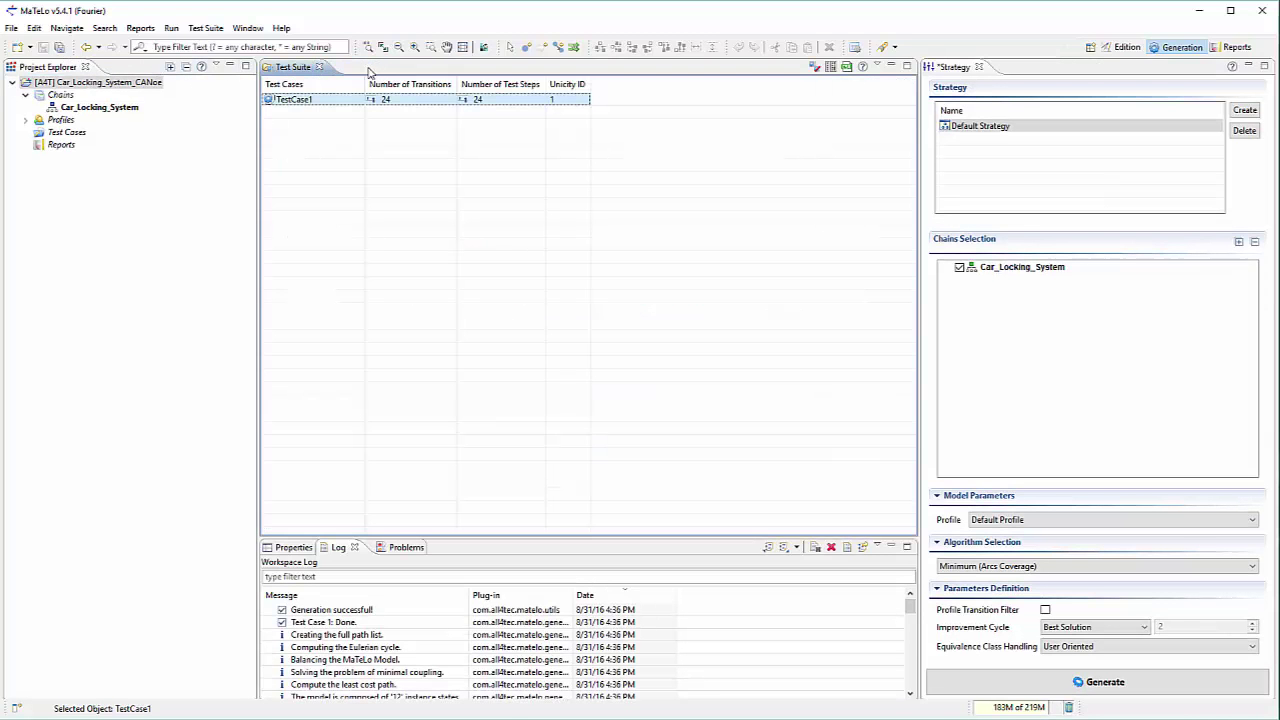
right_click(293, 101)
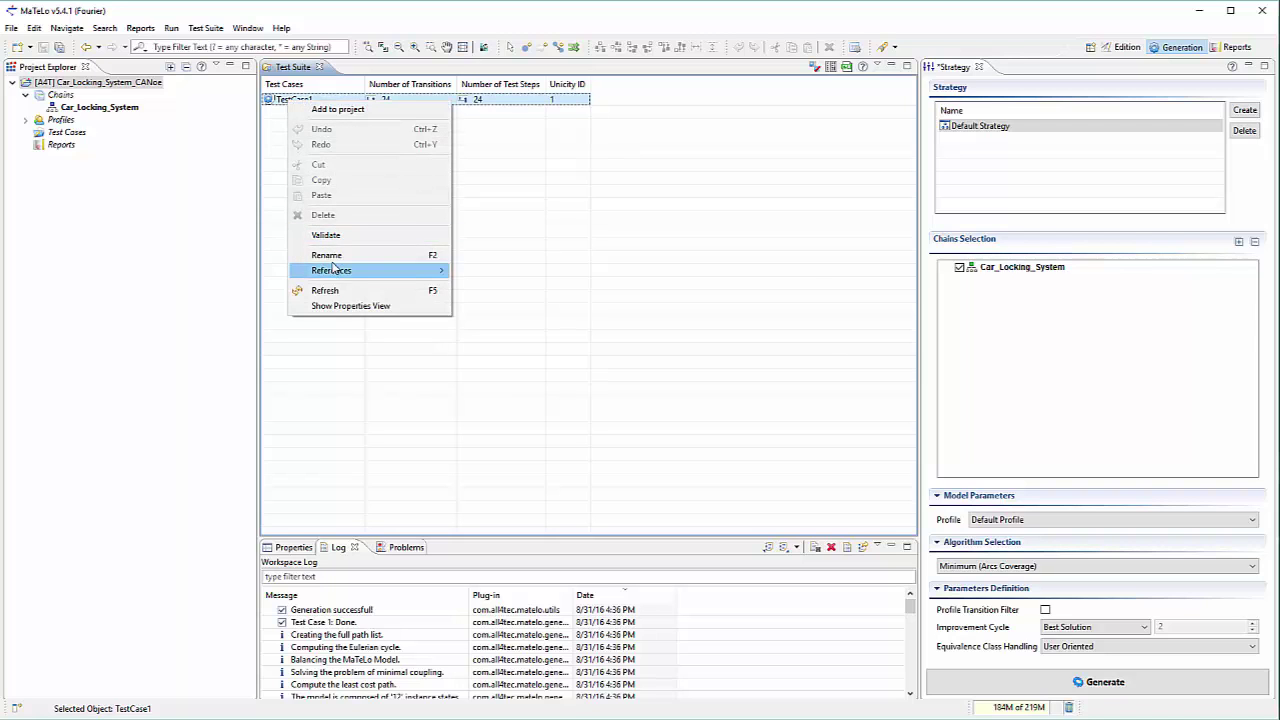
click(319, 112)
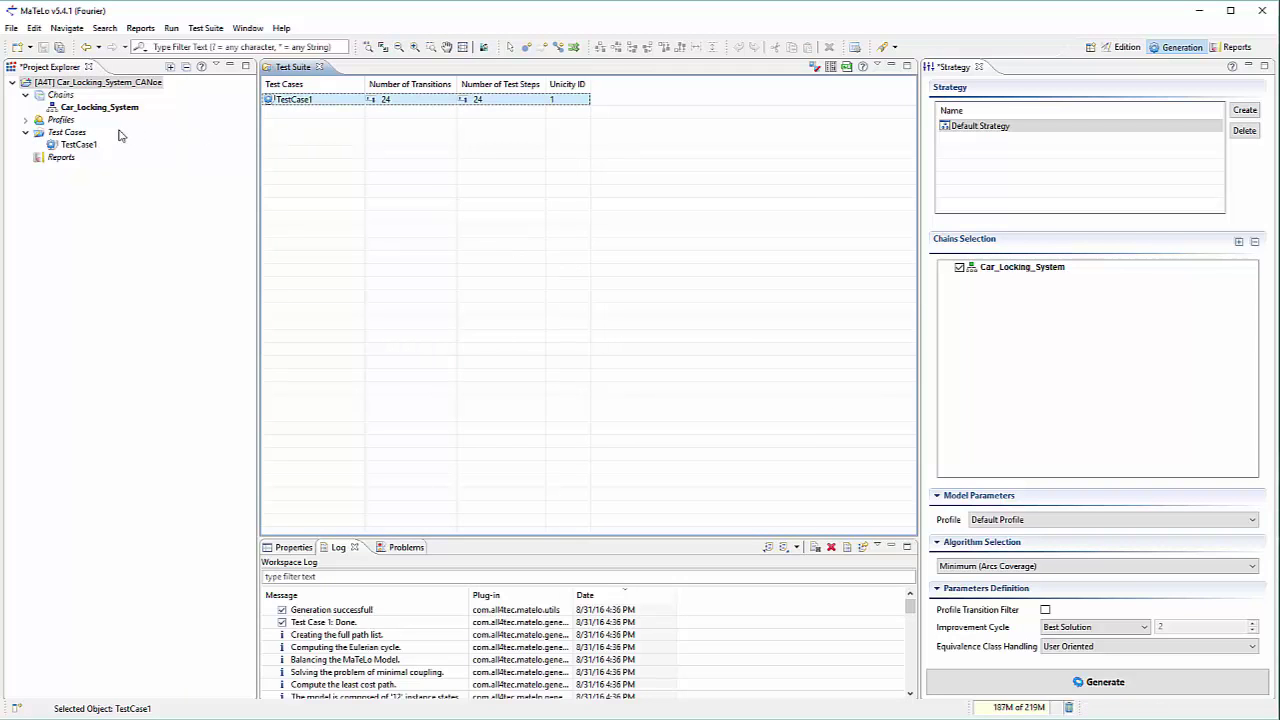
- Save the project and export TestCase1 from Project Explorer as a CANoe CAPL script
click(78, 146)
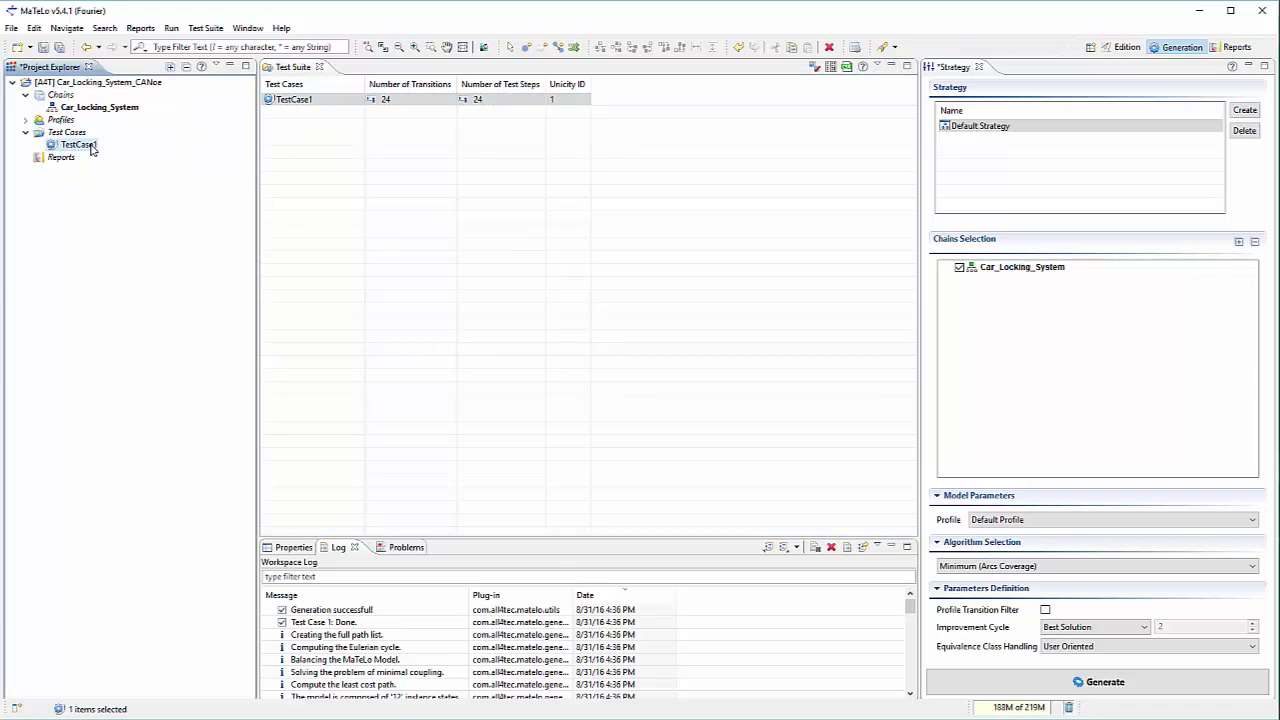
right_click(91, 148)
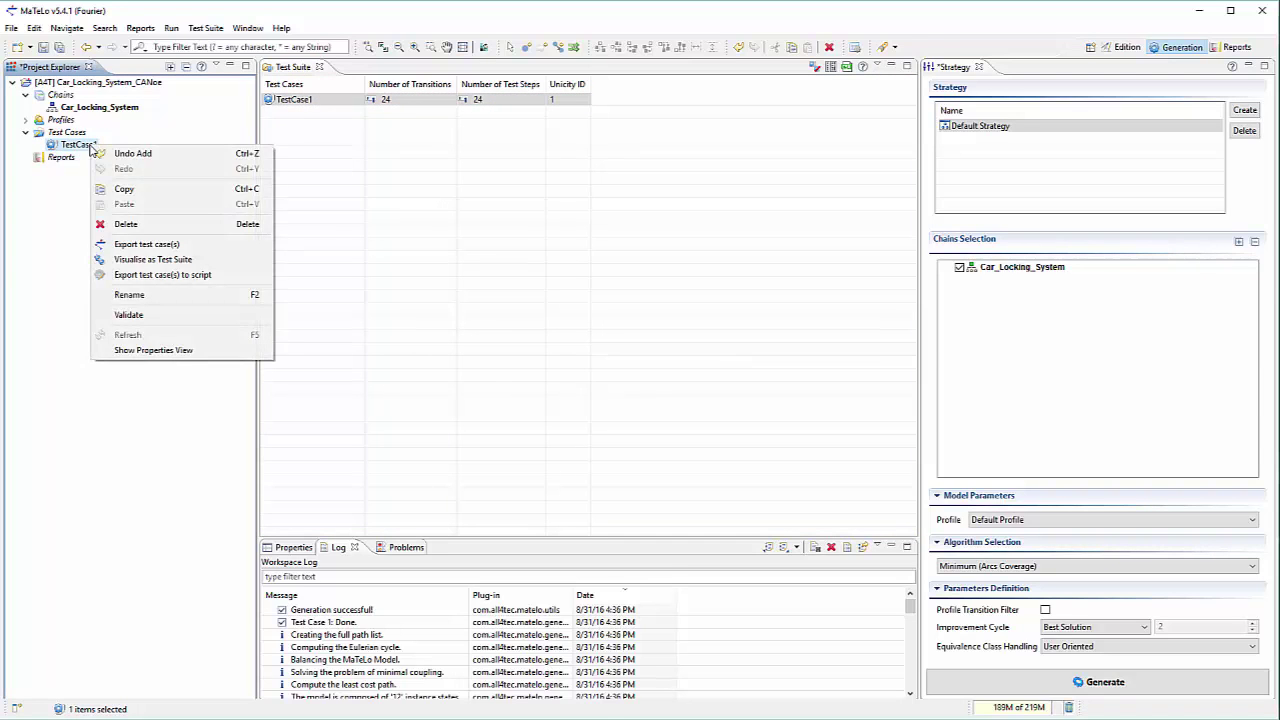
click(198, 278)
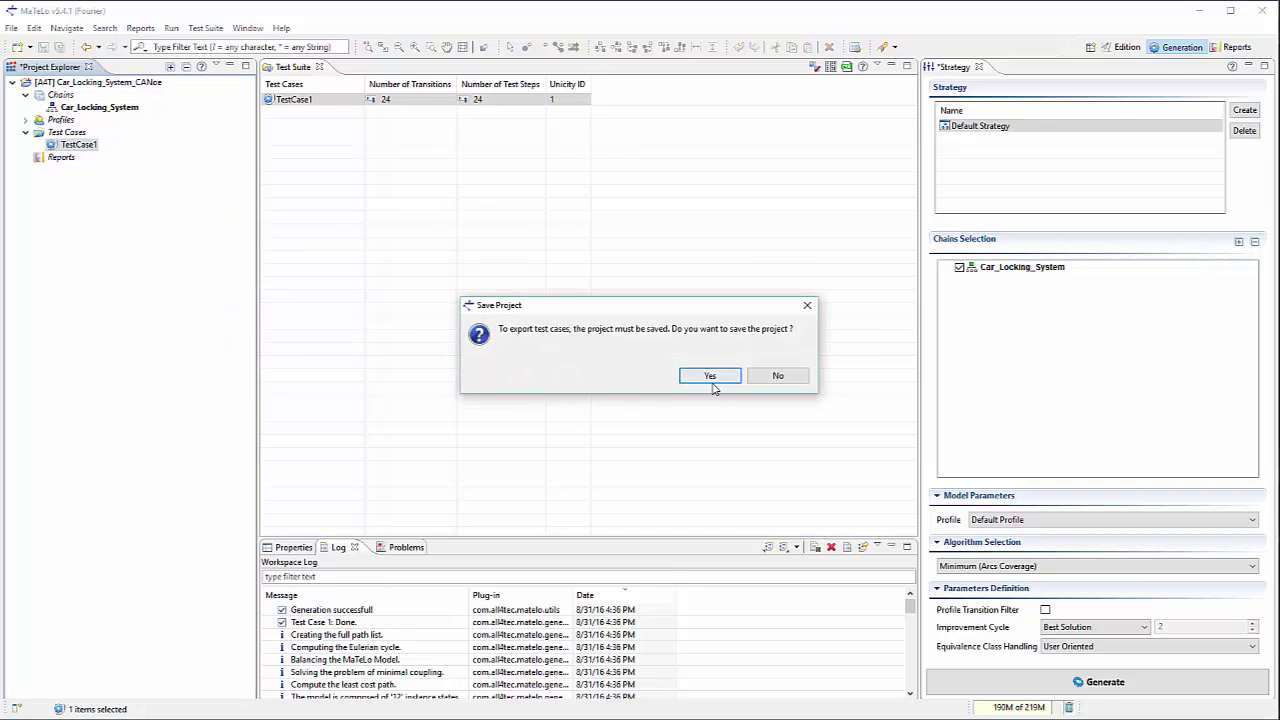
click(710, 380)
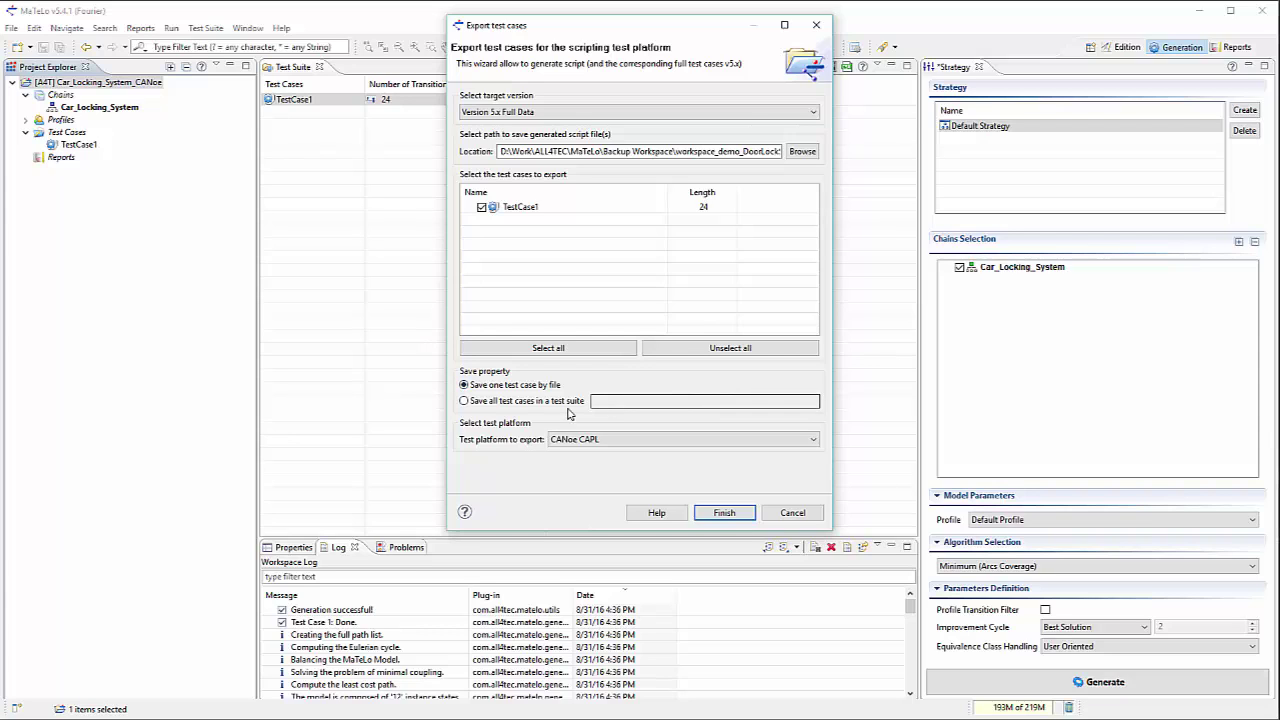
click(552, 440)
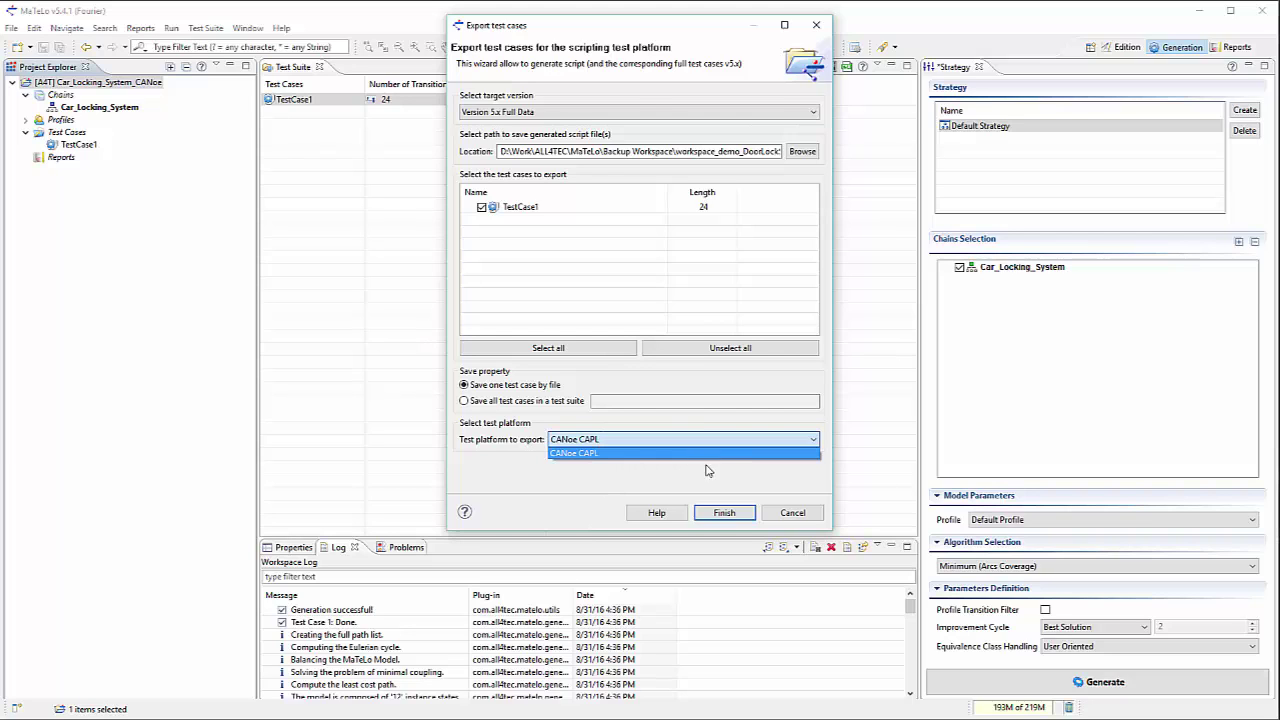
click(722, 516)
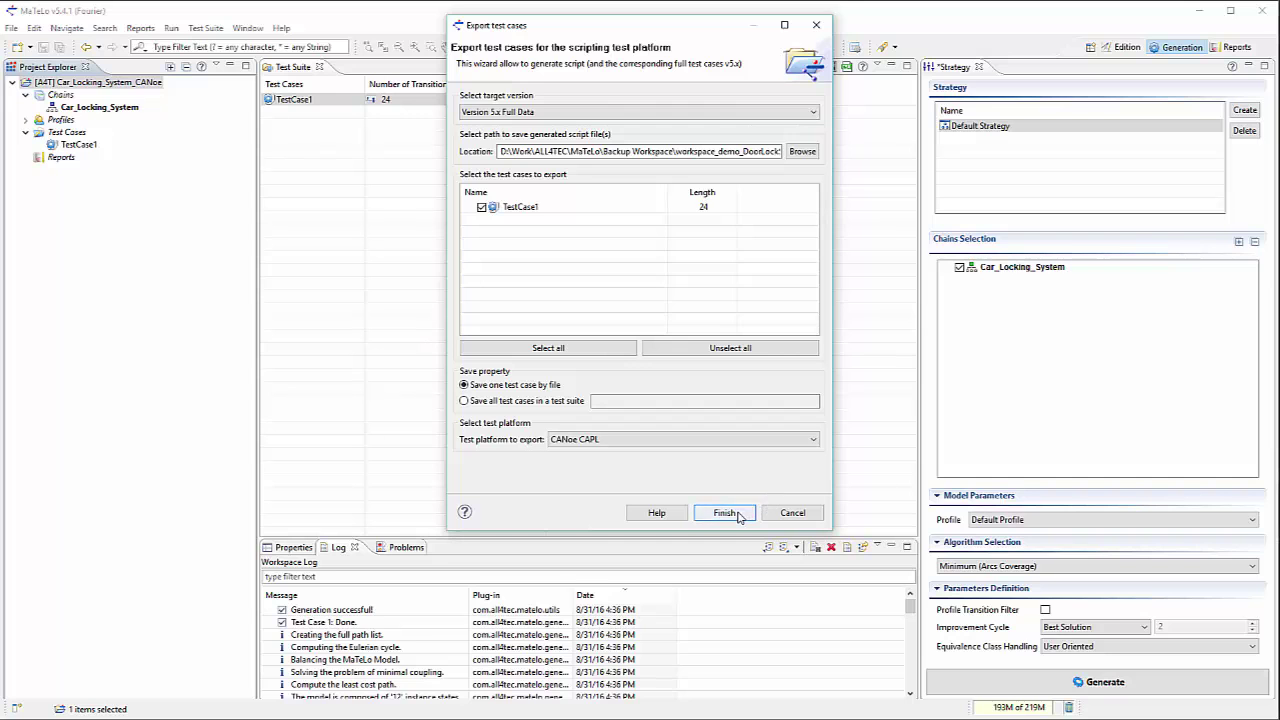
click(736, 514)
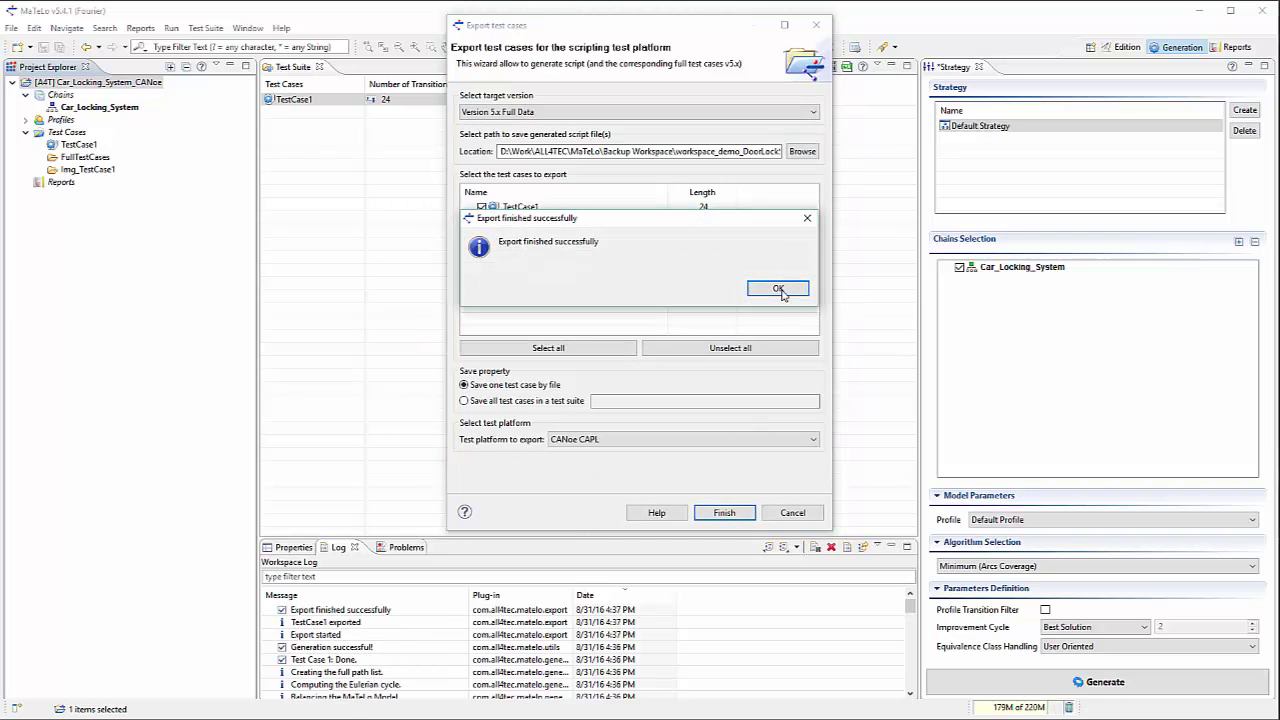
- Point the CANoe test module at Partial_TestCase1_20160831_163728568TS.can and compile it successfully
click(779, 289)
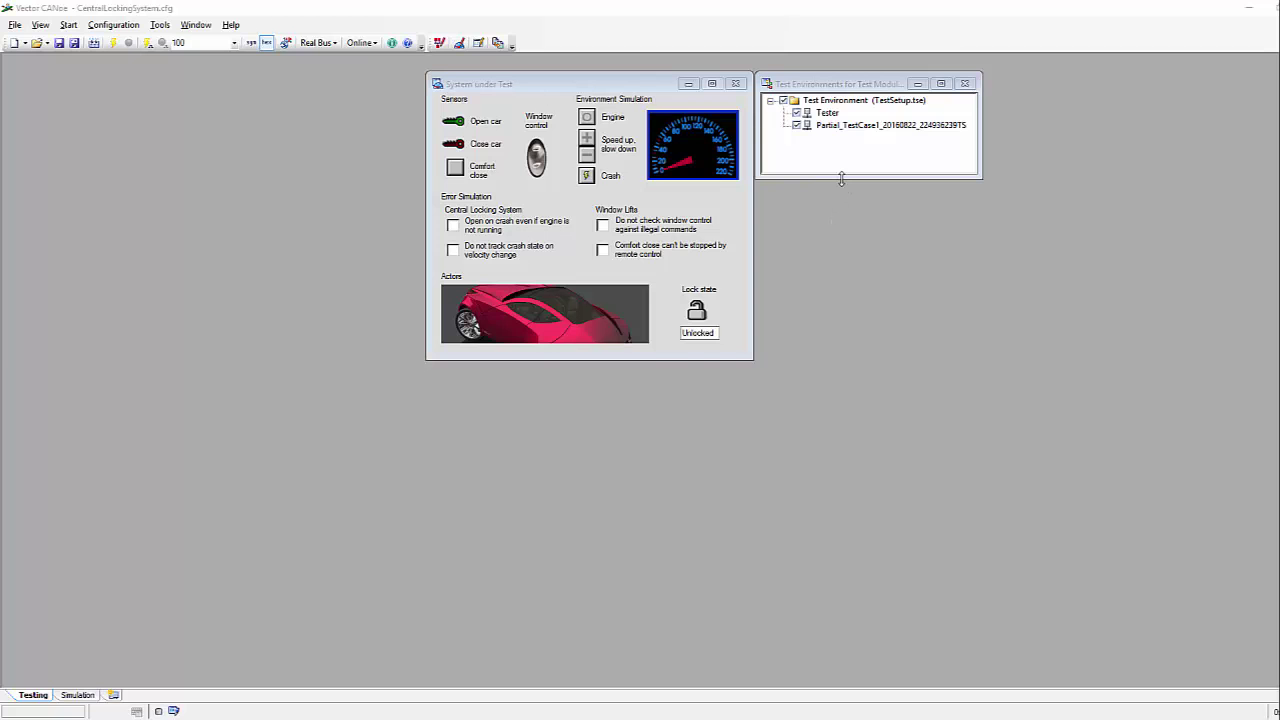
right_click(826, 125)
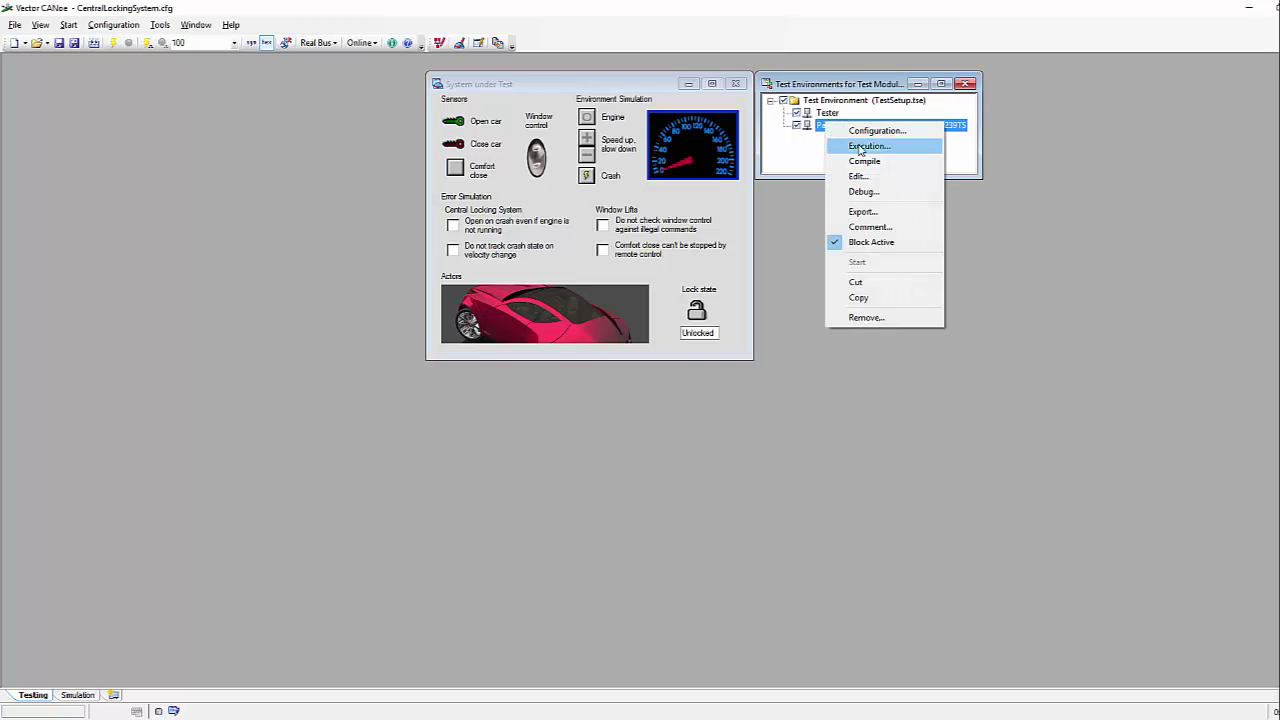
click(866, 131)
click(615, 427)
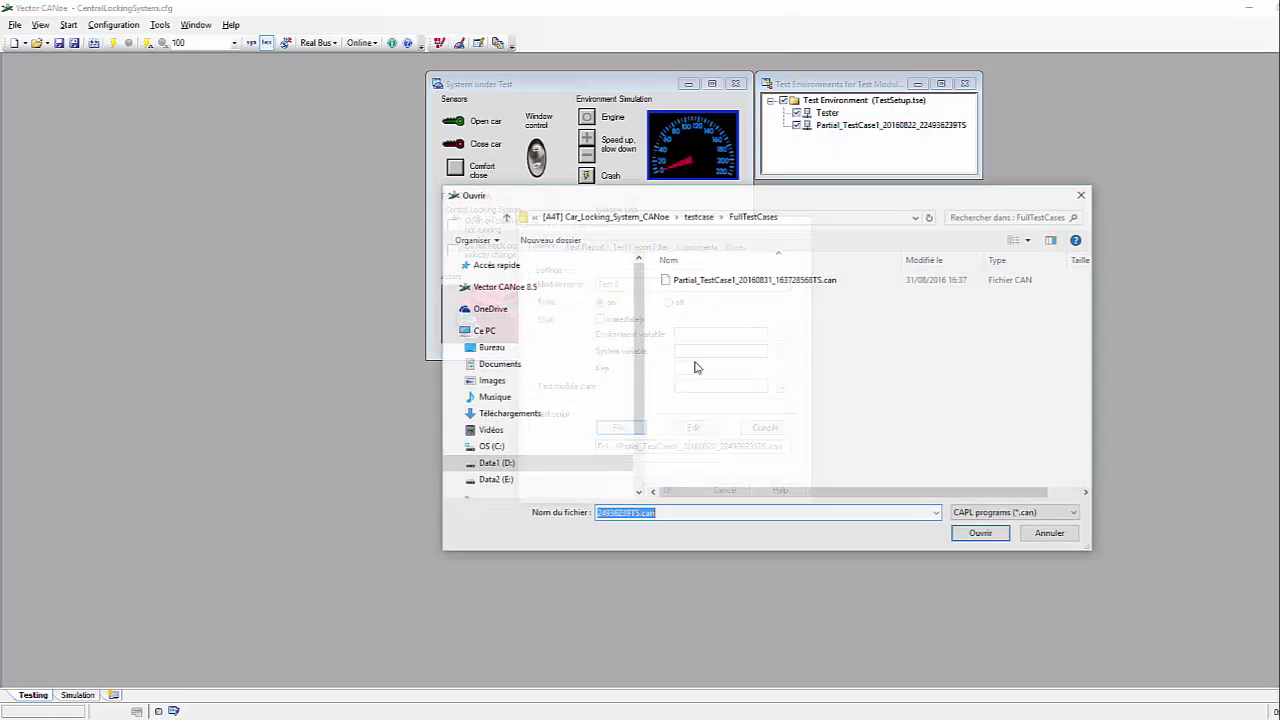
click(762, 282)
click(984, 537)
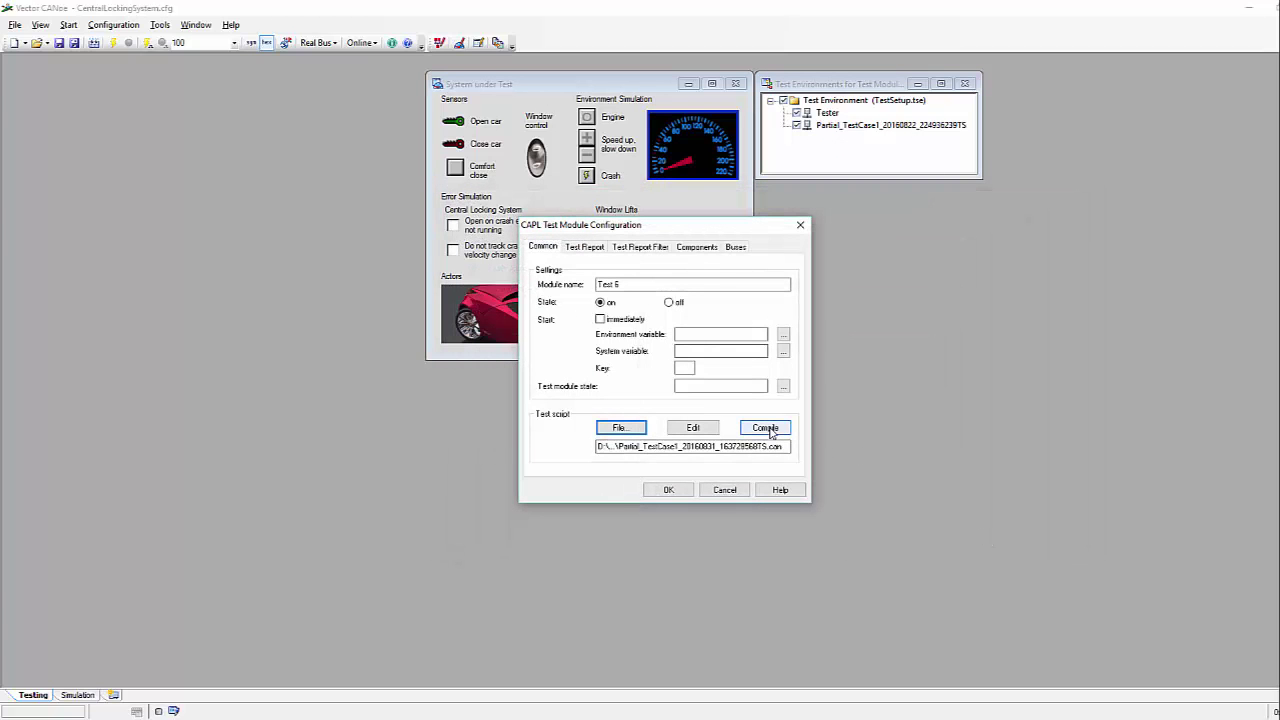
click(766, 428)
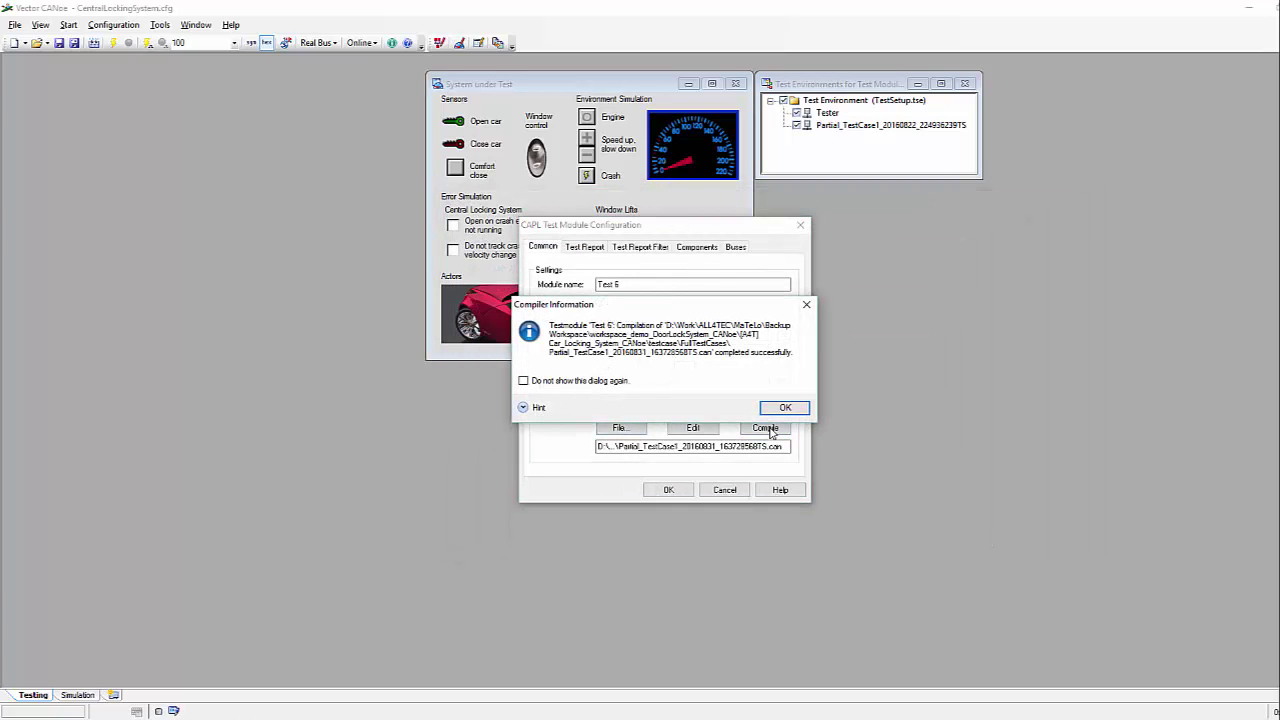
click(787, 407)
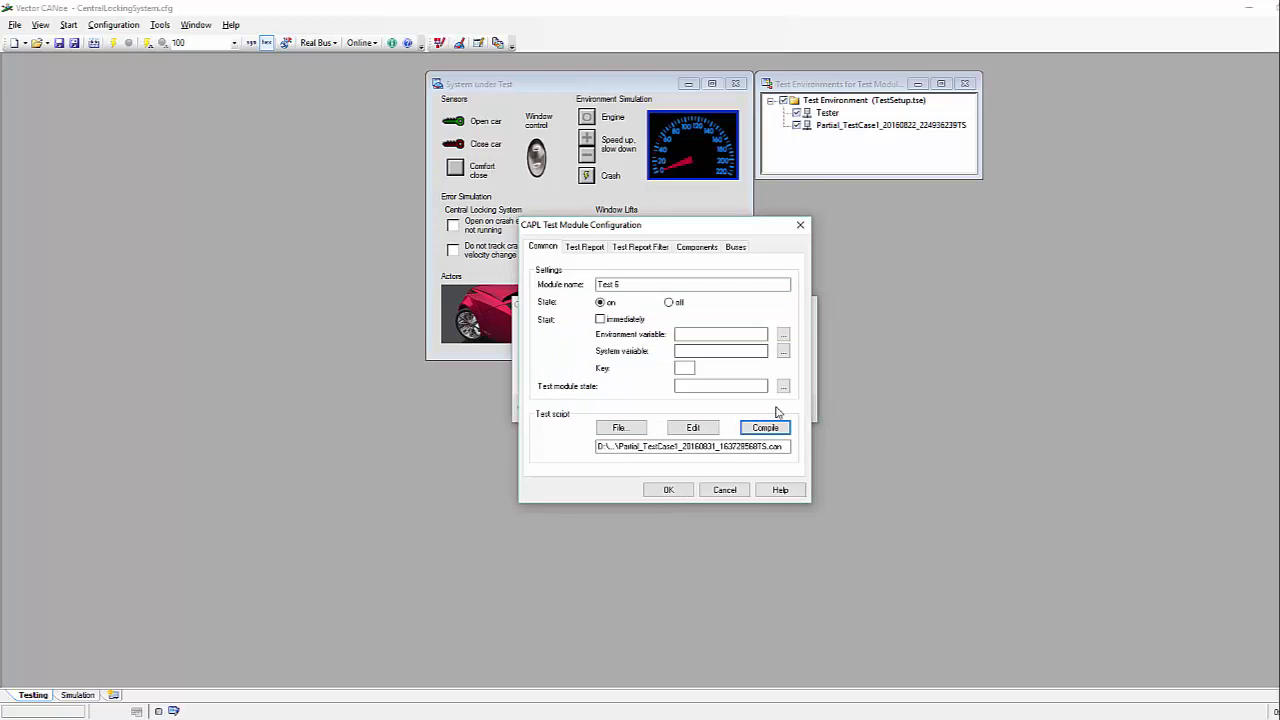
- Open the test module window, start the measurement and run TestCase1 to a Passed verdict
click(666, 489)
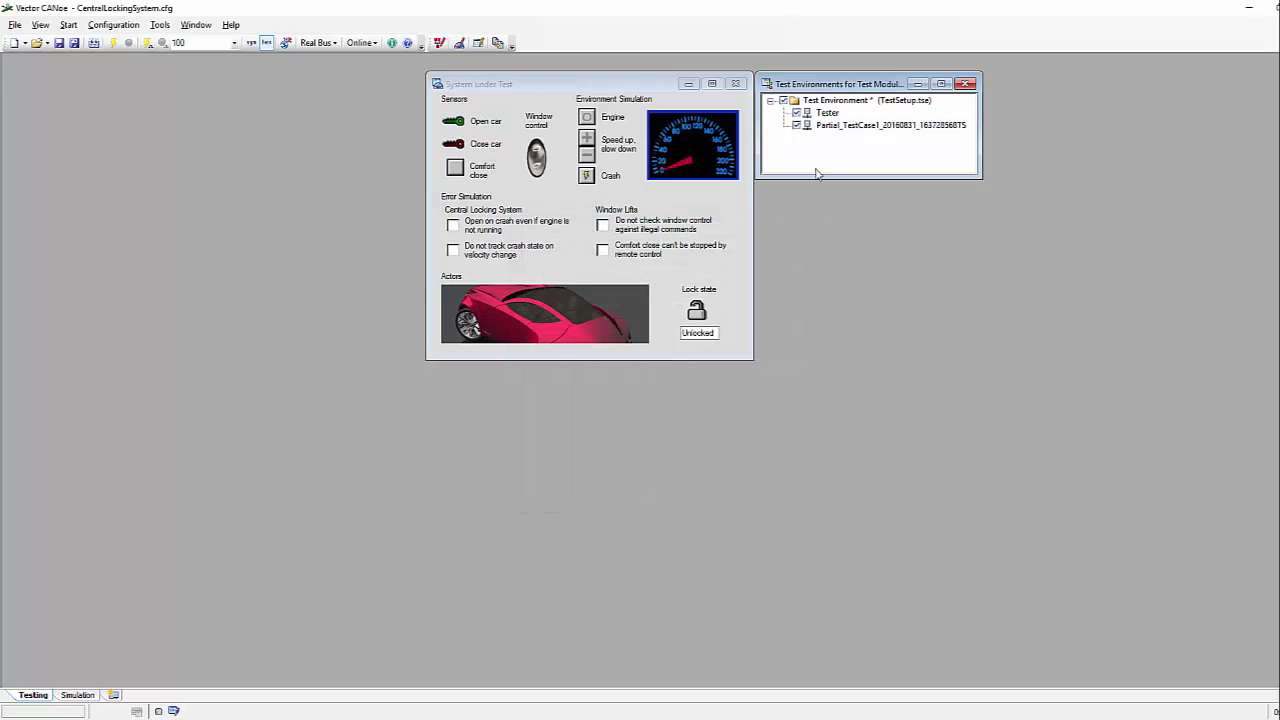
double_click(856, 128)
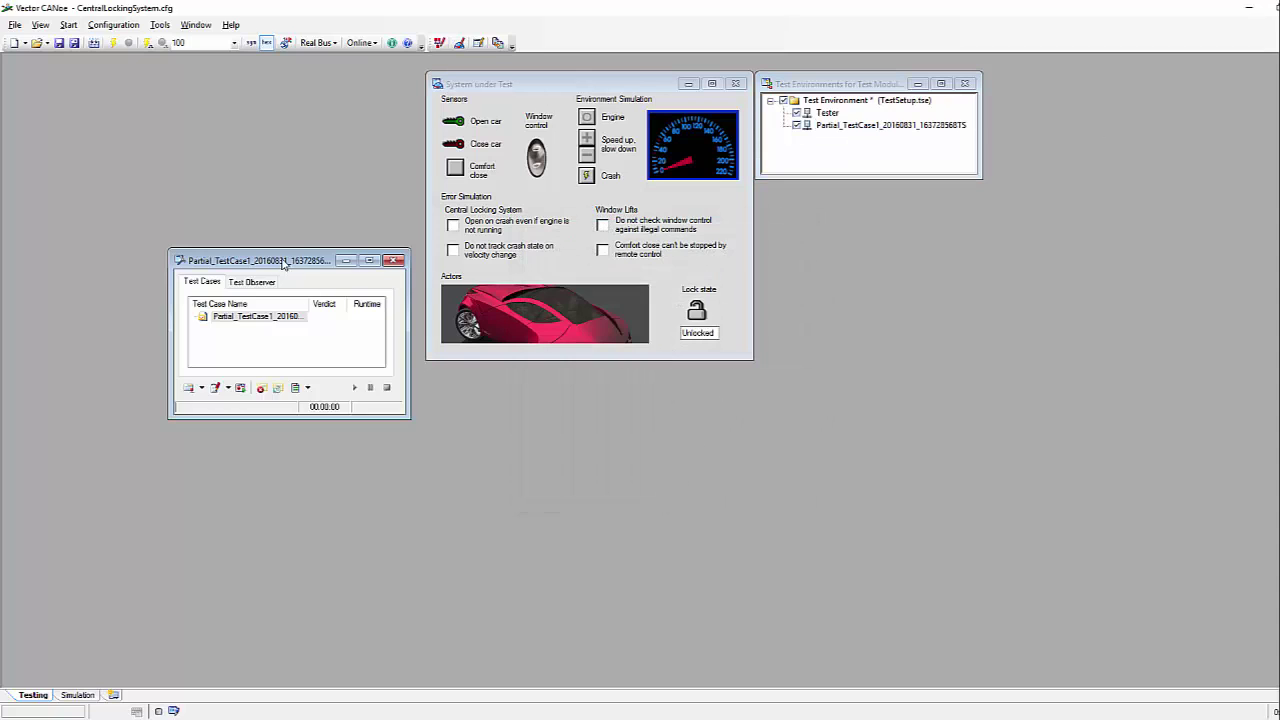
drag(398, 258, 872, 193)
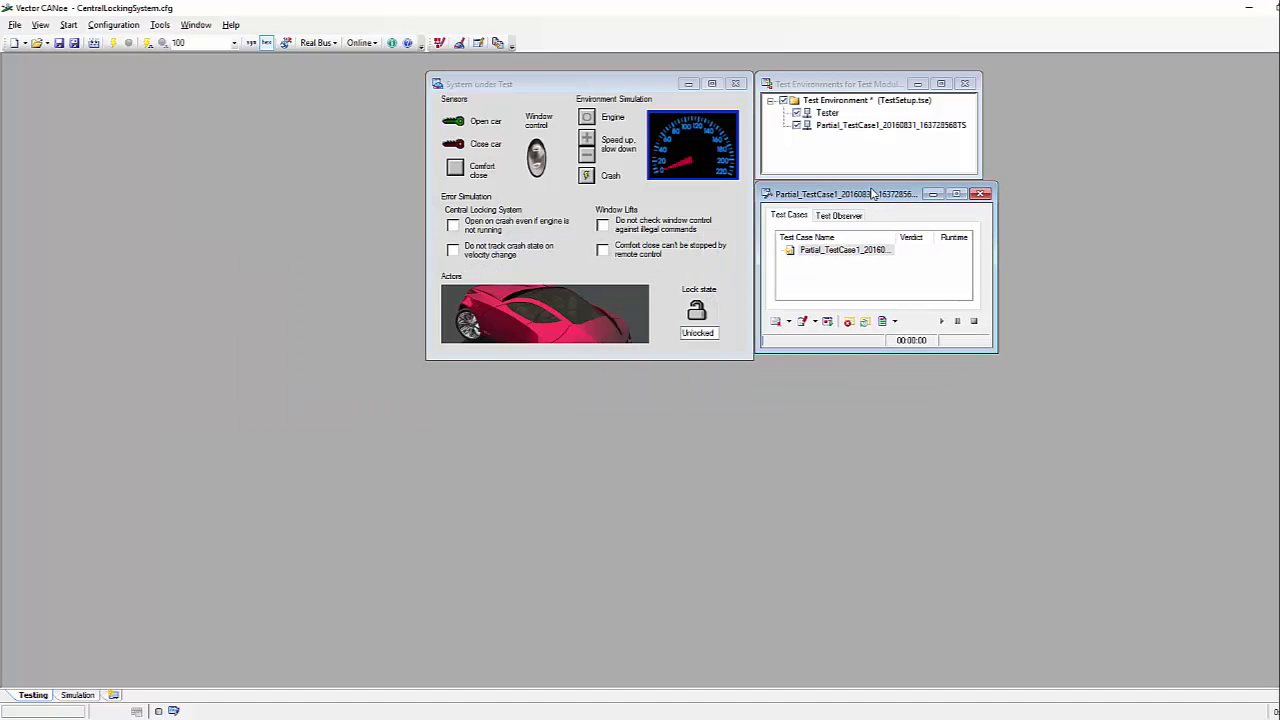
click(116, 44)
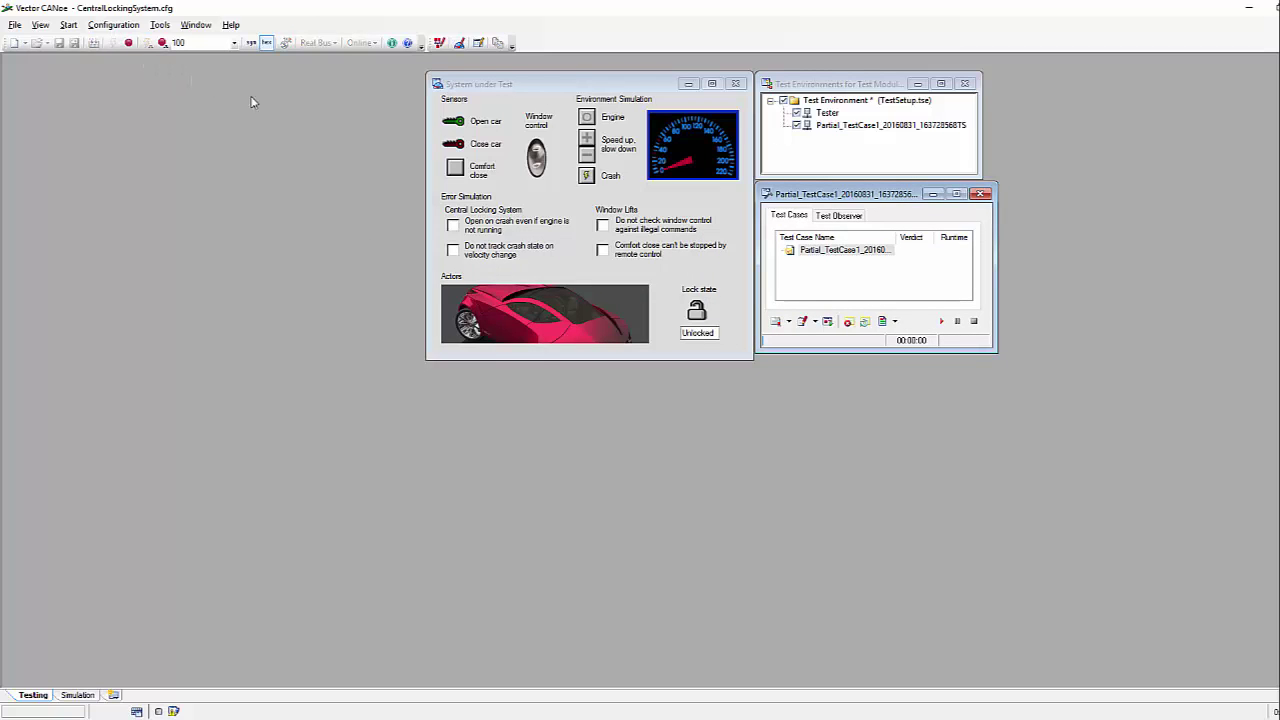
click(941, 321)
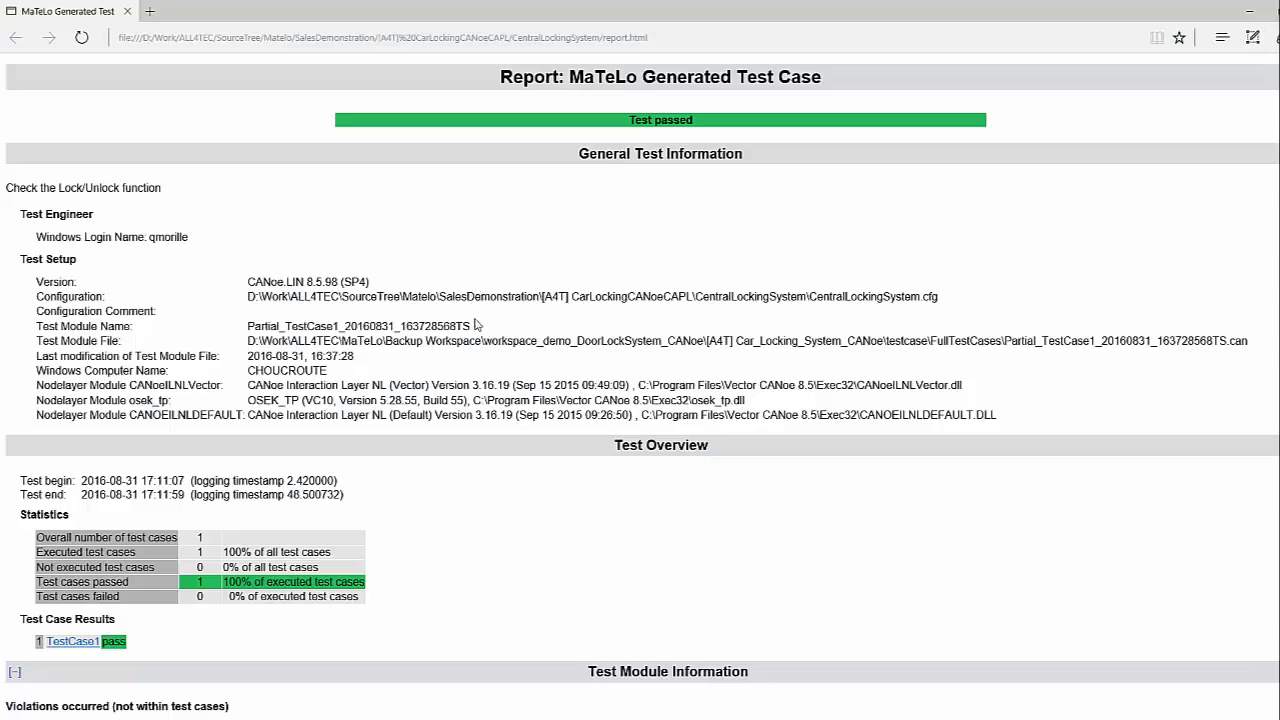
- Scroll the Edge report past step 36 Check_CarIsLocked to End of Report
scroll(476, 320, down, 15)
scroll(476, 330, down, 15)
scroll(476, 330, down, 4)
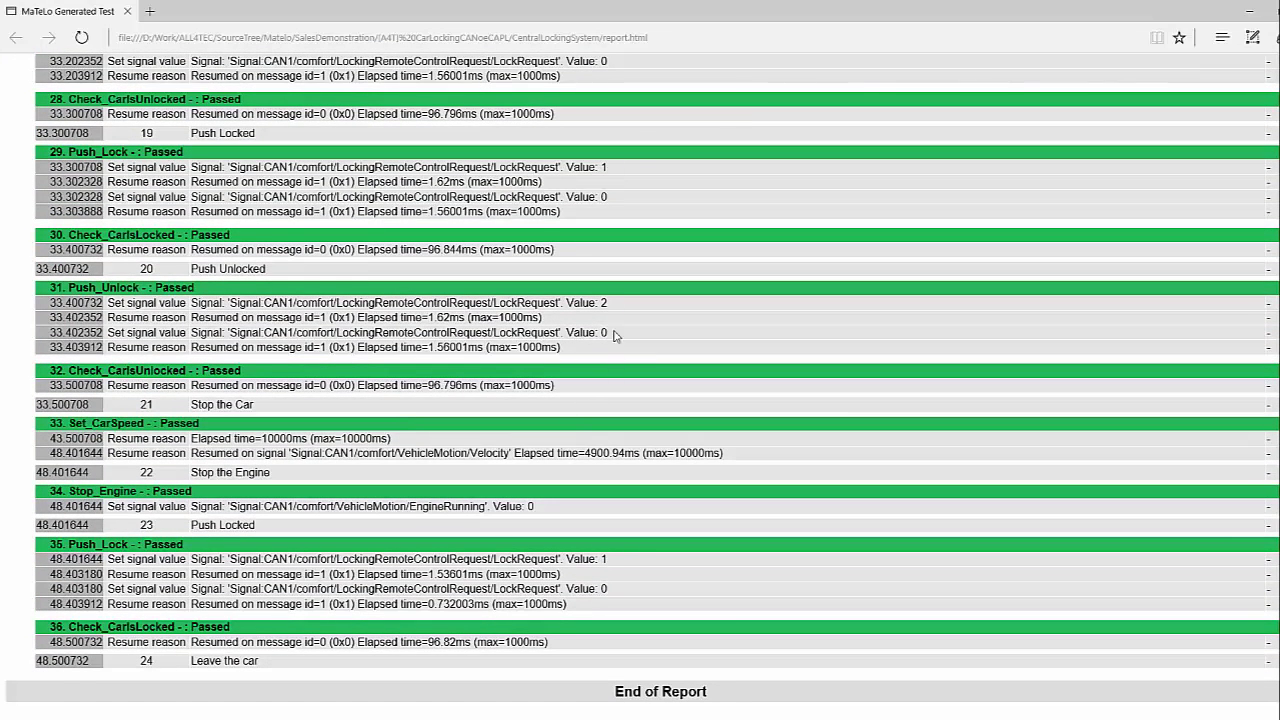